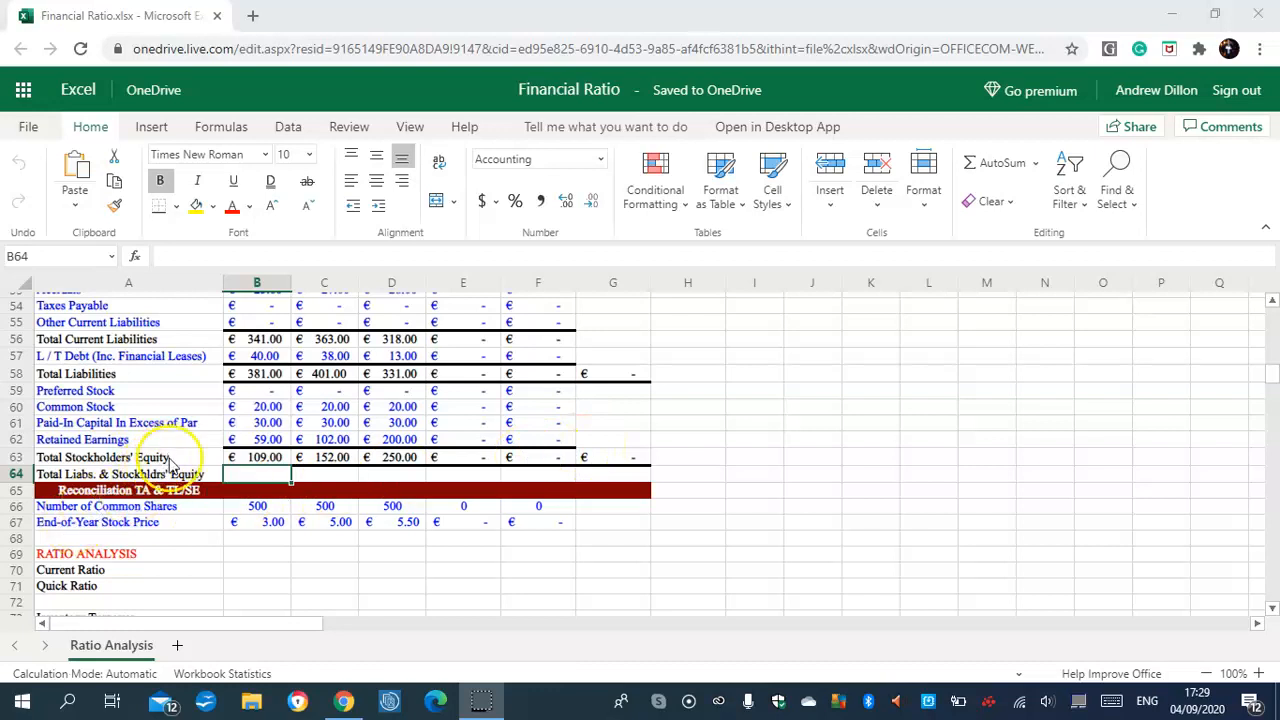
# Calculate the first year's Total Liabs. & Stockhldrs' Equity in B64 with the formula =B58+B63
pyautogui.click(262, 487)
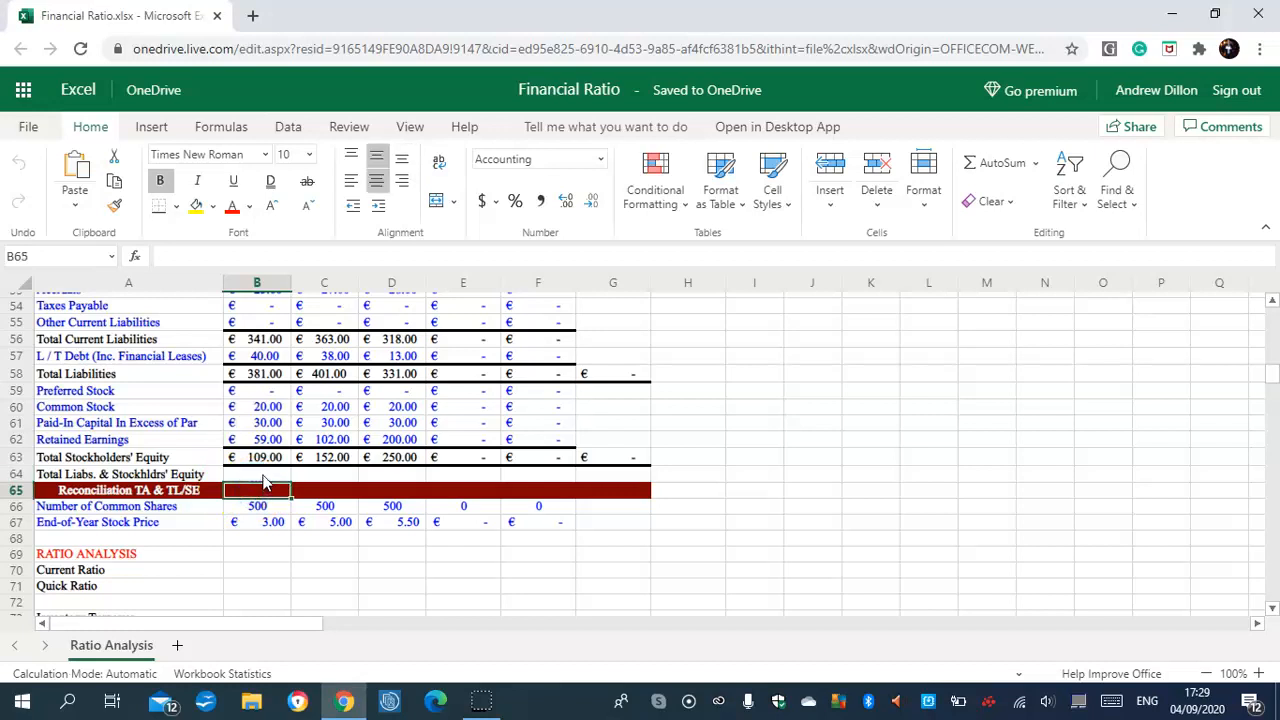
pyautogui.click(262, 475)
pyautogui.write('=')
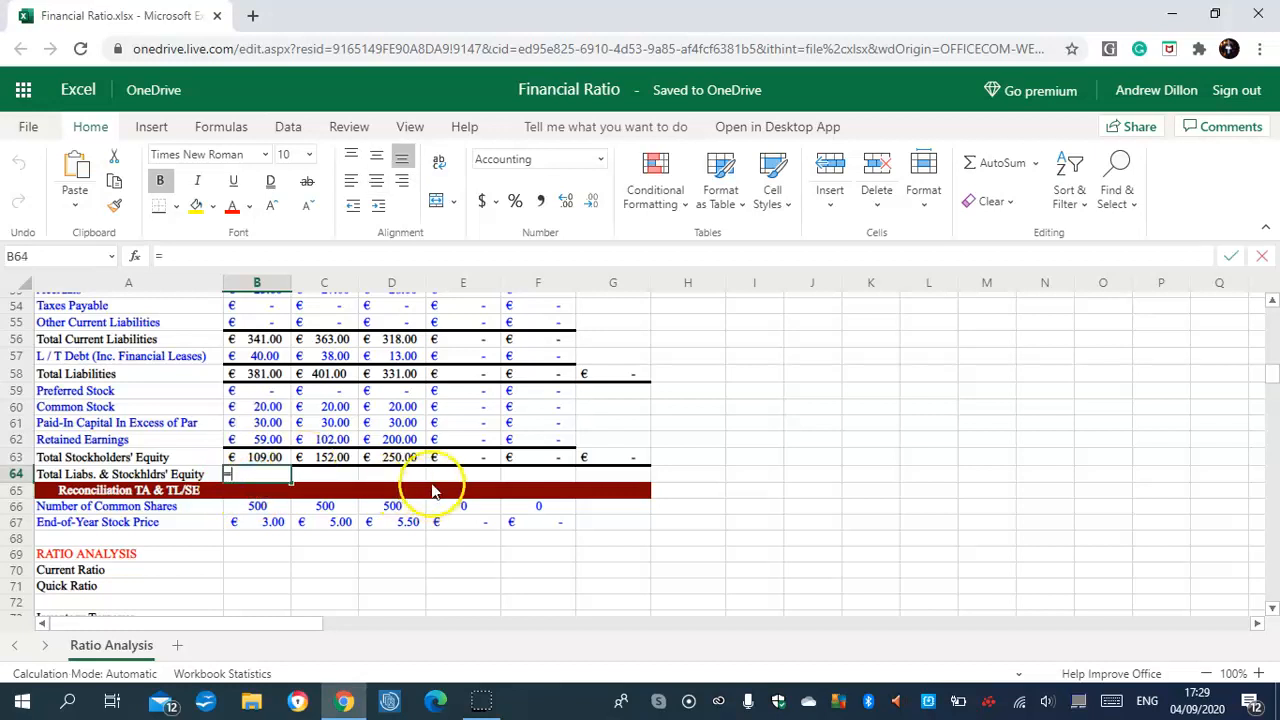
pyautogui.press('capslock')
pyautogui.write('B58')
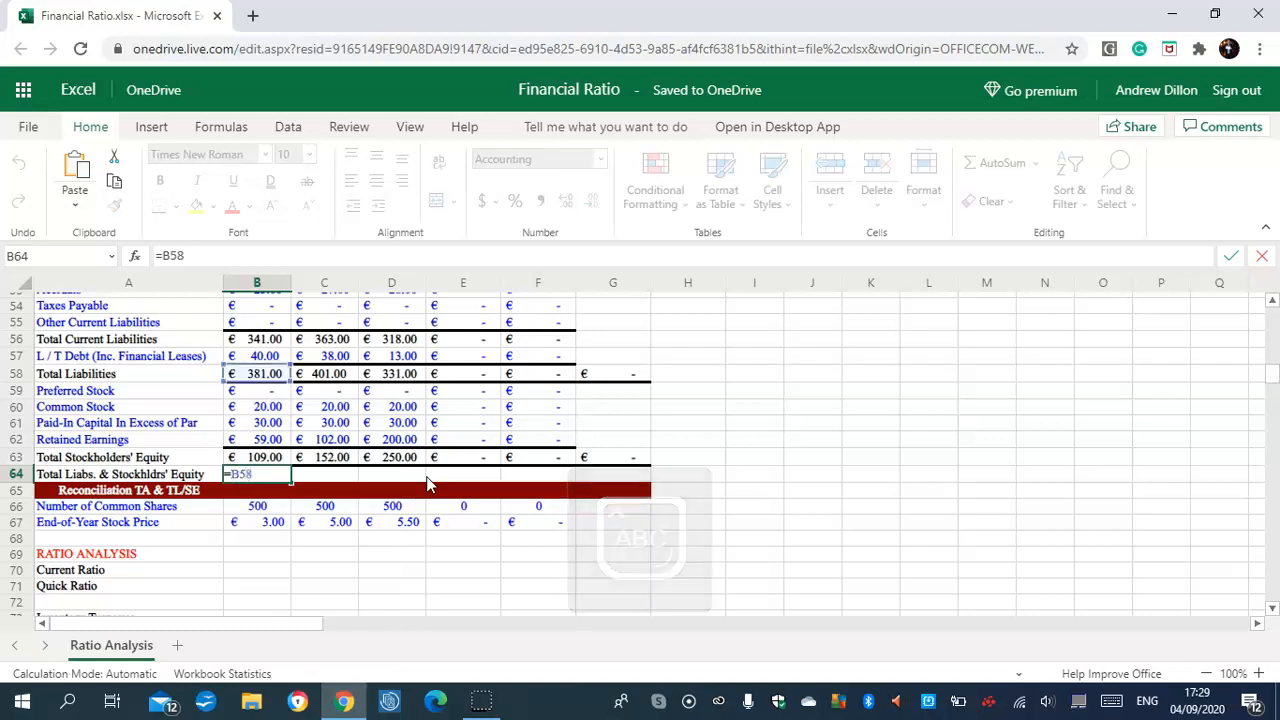
pyautogui.write('+B63')
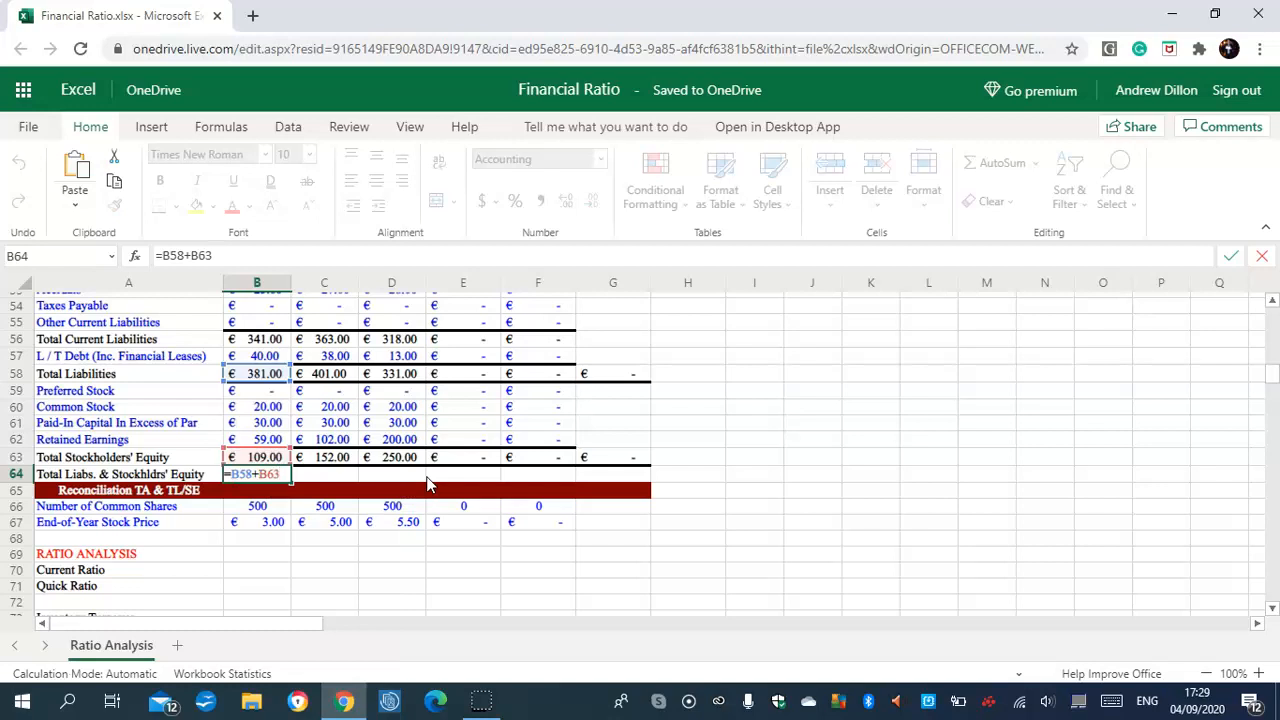
pyautogui.press('Return')
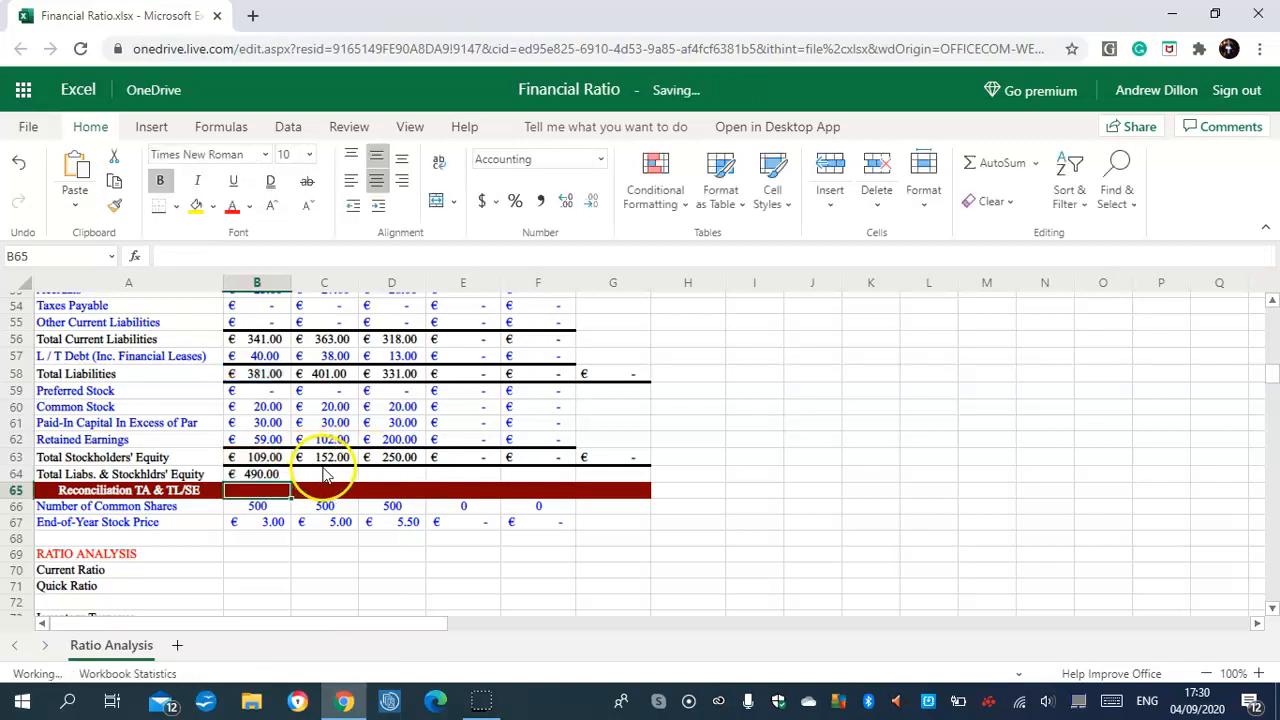
# Enter =IF($B$8>1,C58+C63,"") in C64 for Total Liabs. & Stockhldrs' Equity and fill it across to G64
pyautogui.click(325, 474)
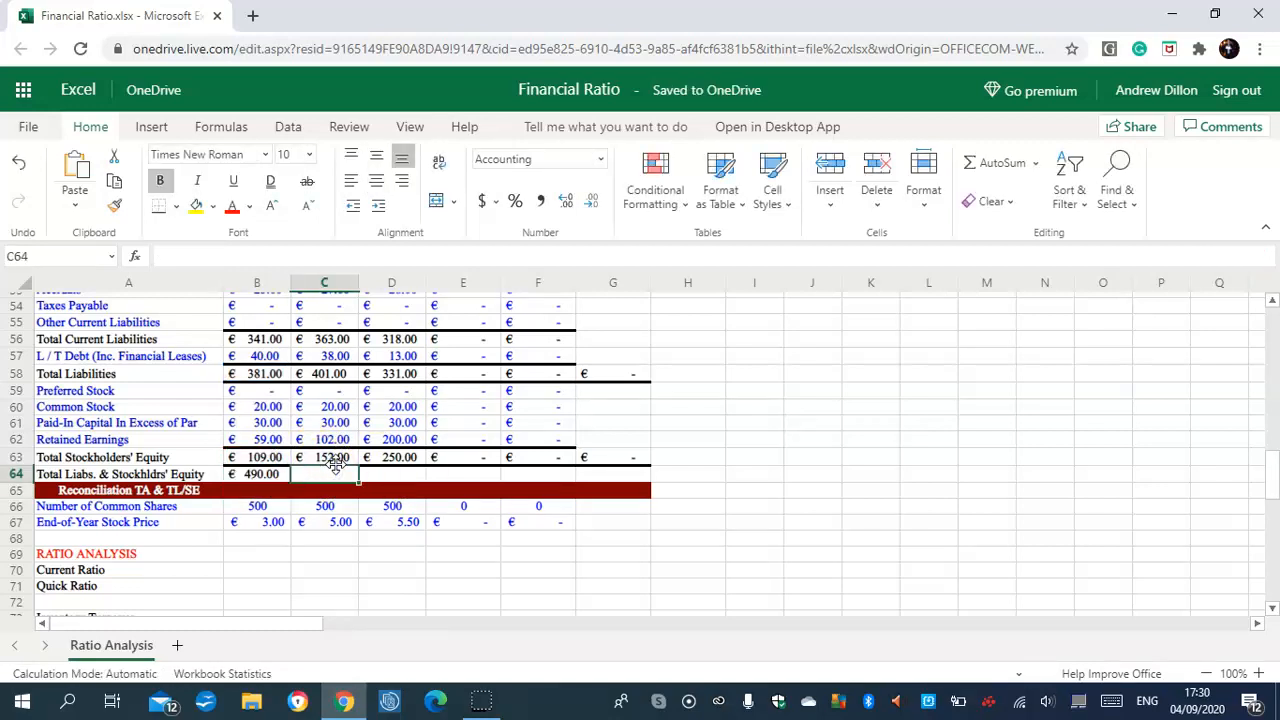
pyautogui.write('=IF')
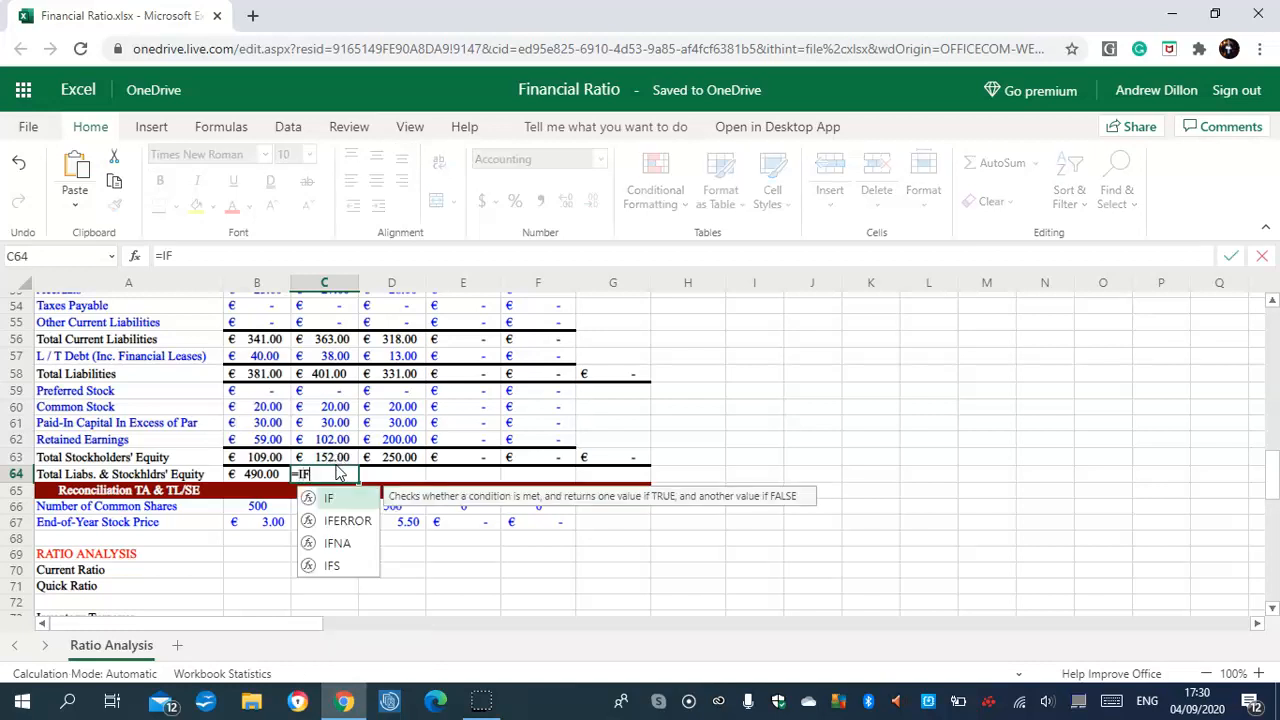
pyautogui.write('(')
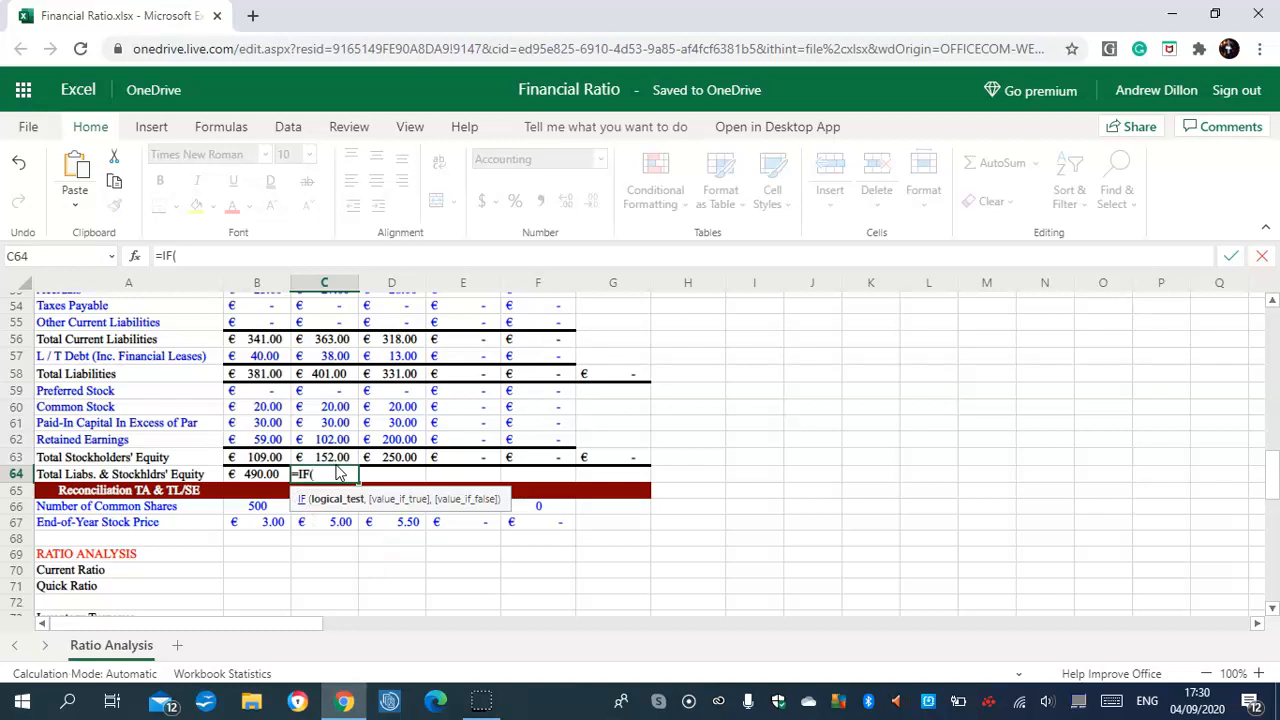
pyautogui.write('$B$8>1,C58+')
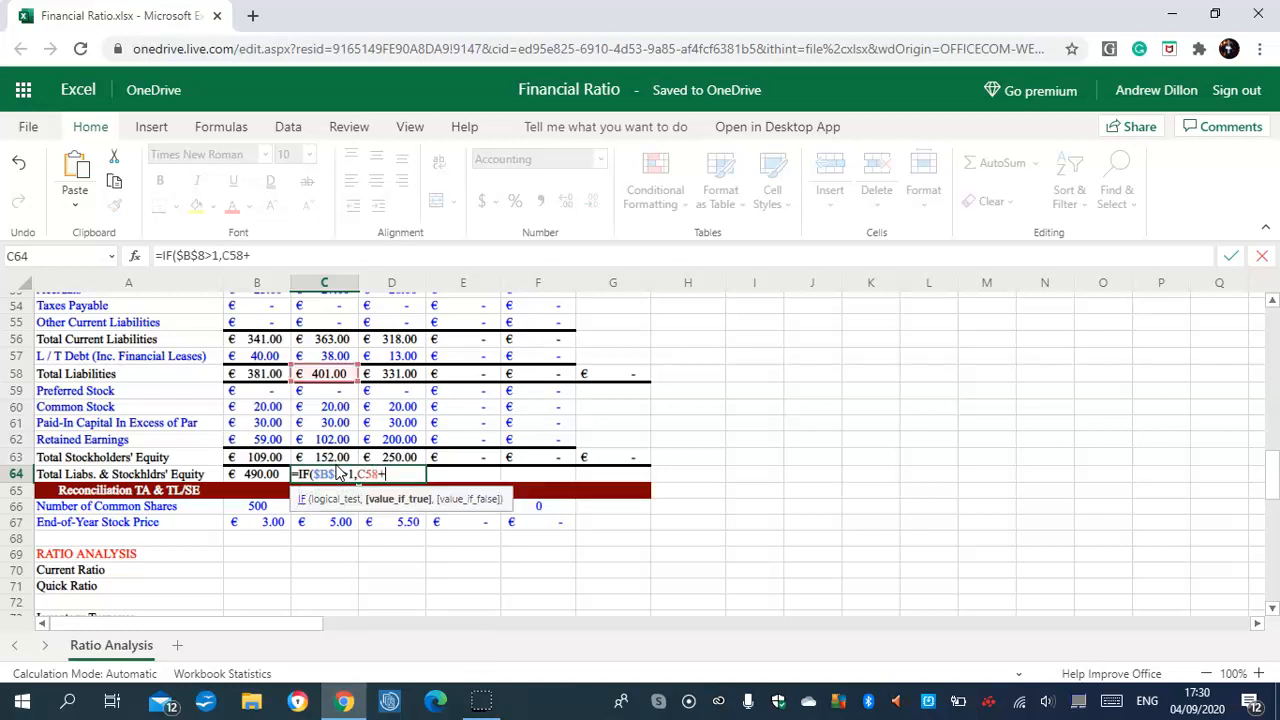
pyautogui.write('C63,""')
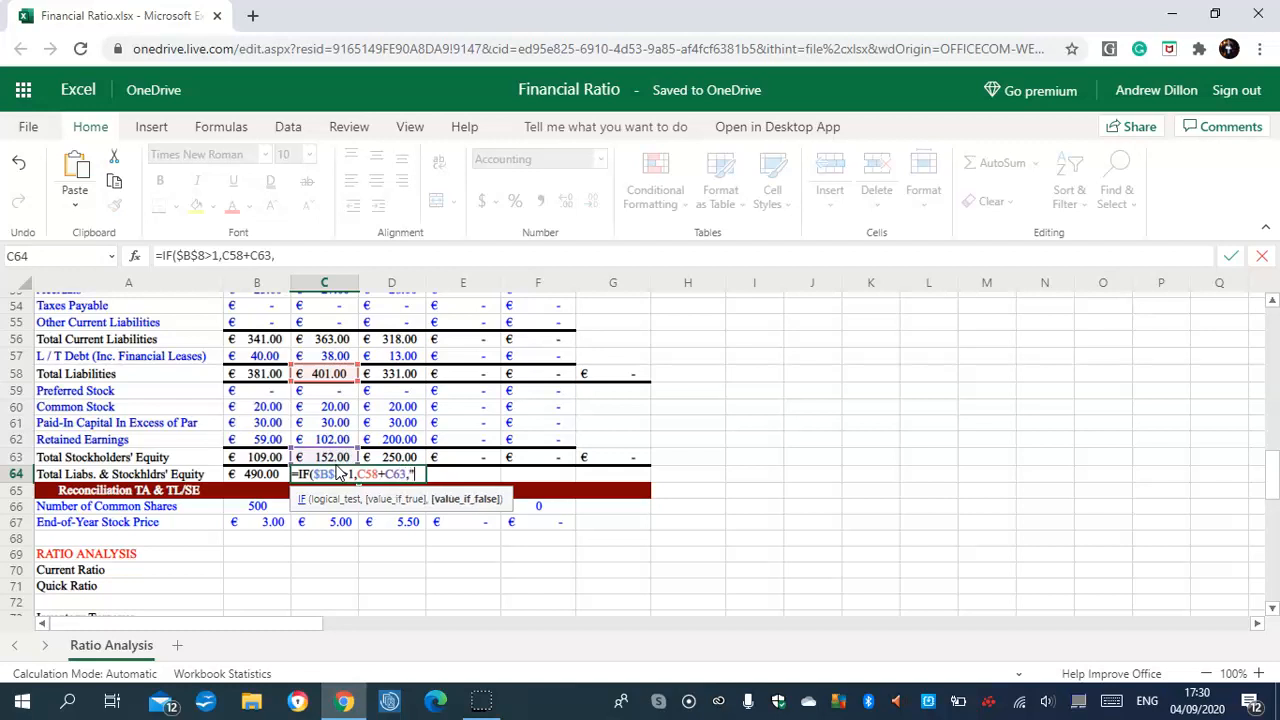
pyautogui.write(')')
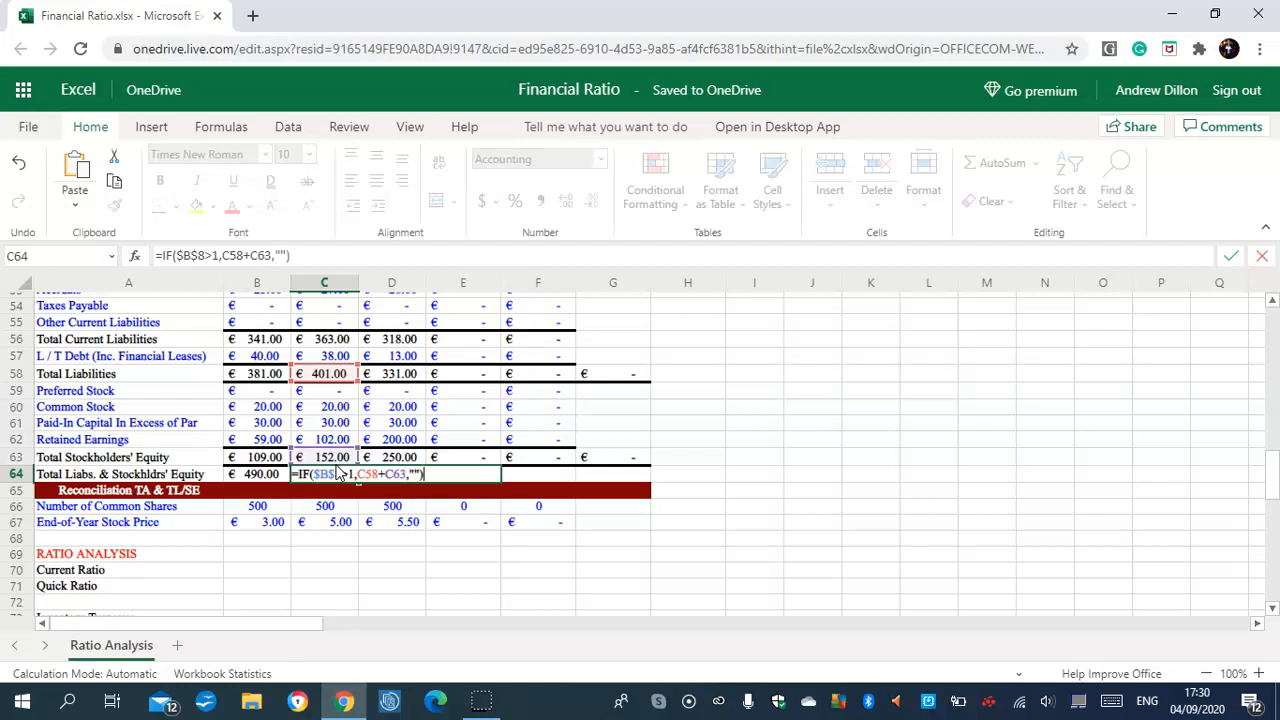
pyautogui.press('Return')
pyautogui.press('Up')
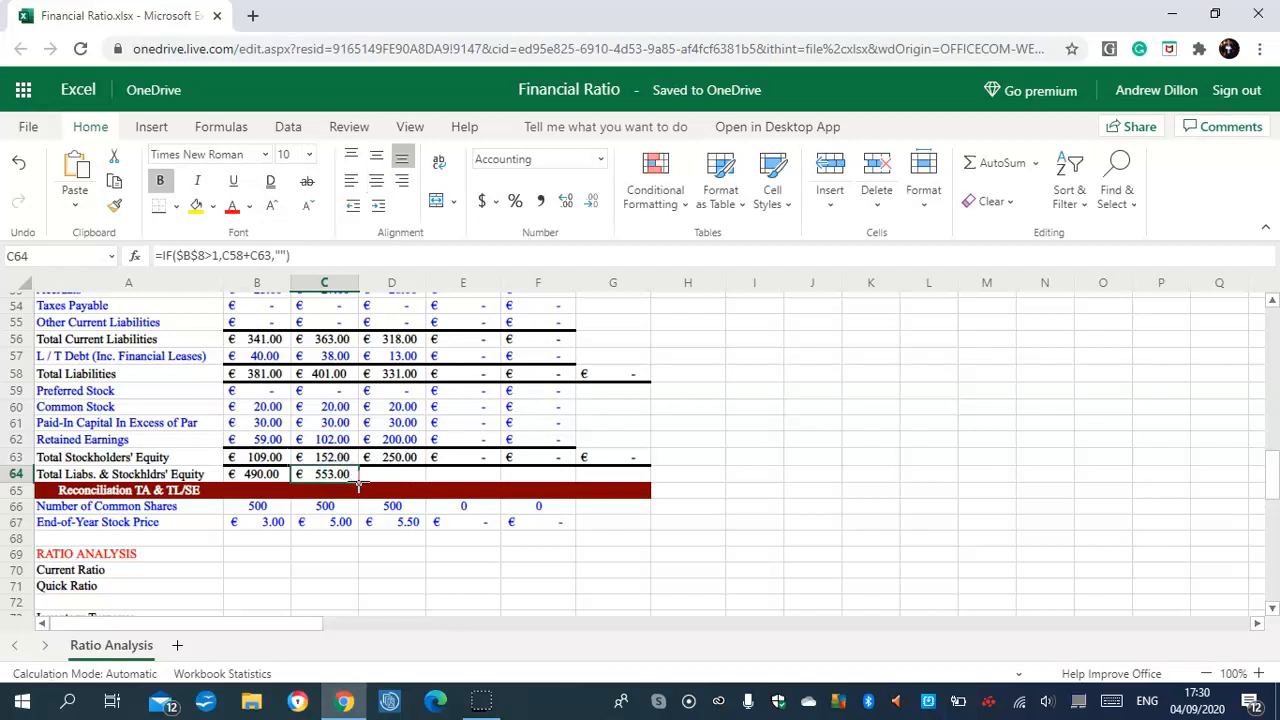
pyautogui.moveTo(358, 485); pyautogui.dragTo(595, 468)
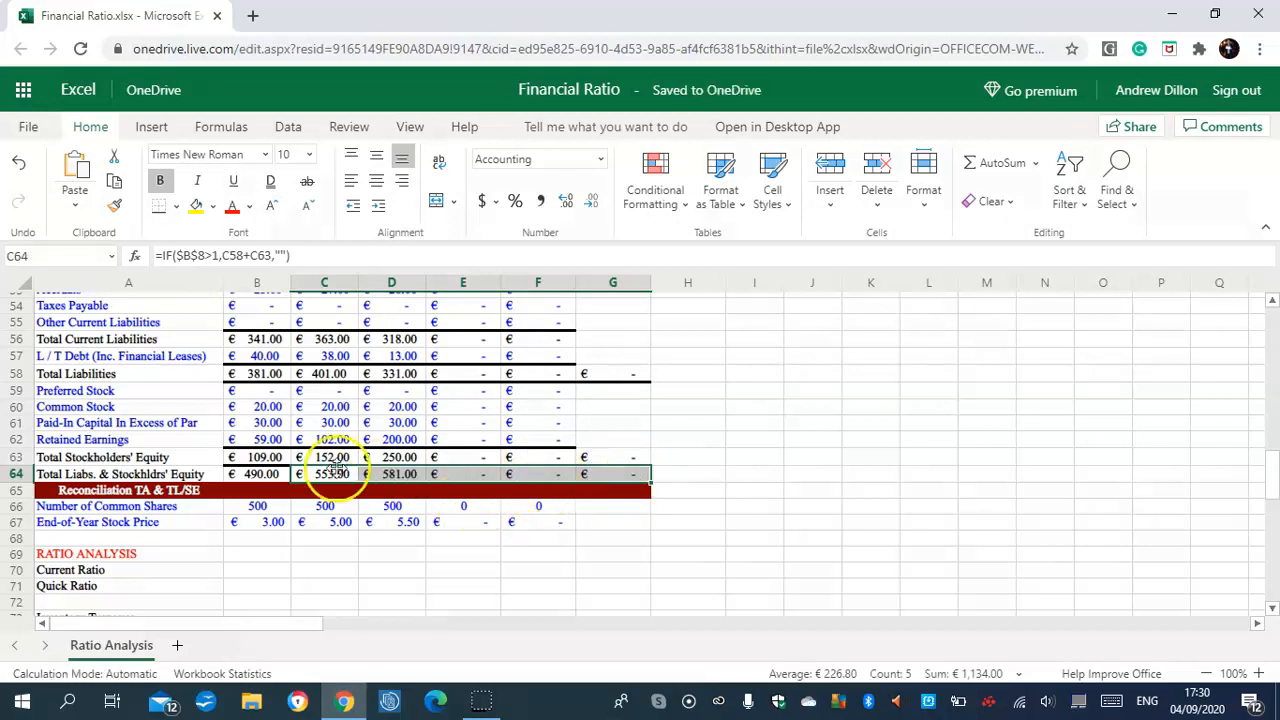
# Calculate the first year's Reconciliation TA & TL/SE in B65 with the formula =B64-B48
pyautogui.click(272, 492)
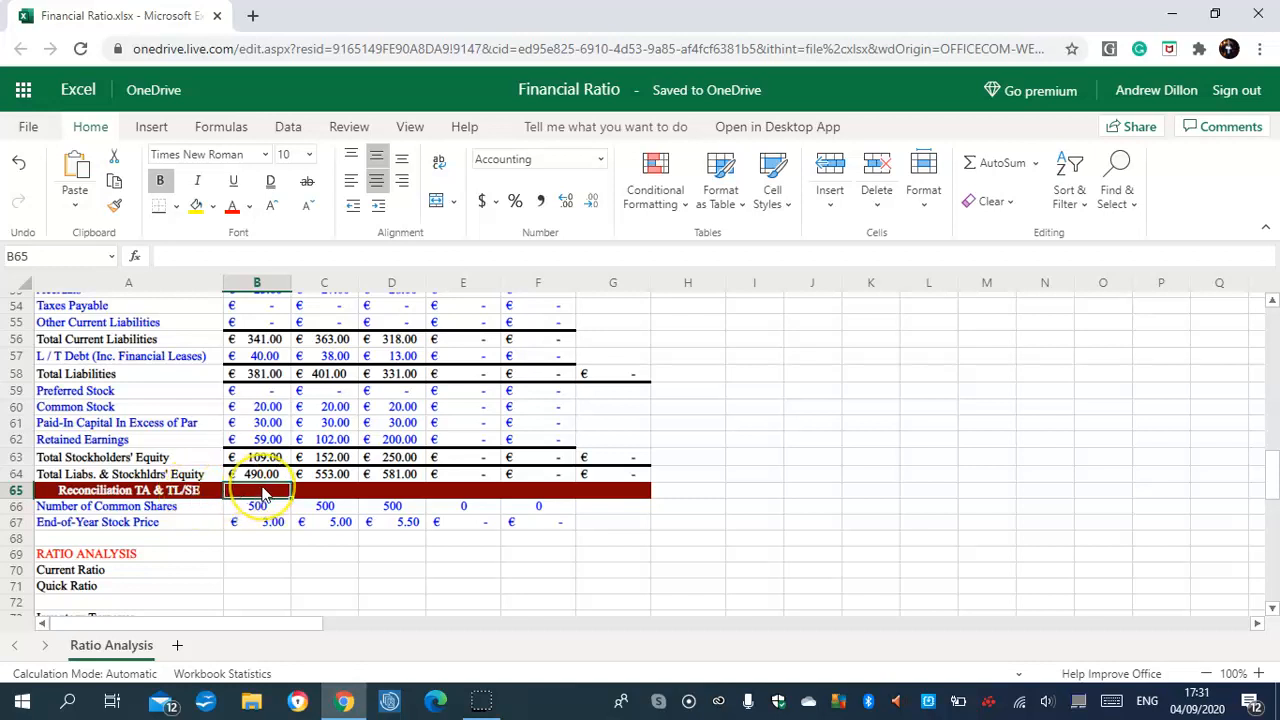
pyautogui.write('=B64')
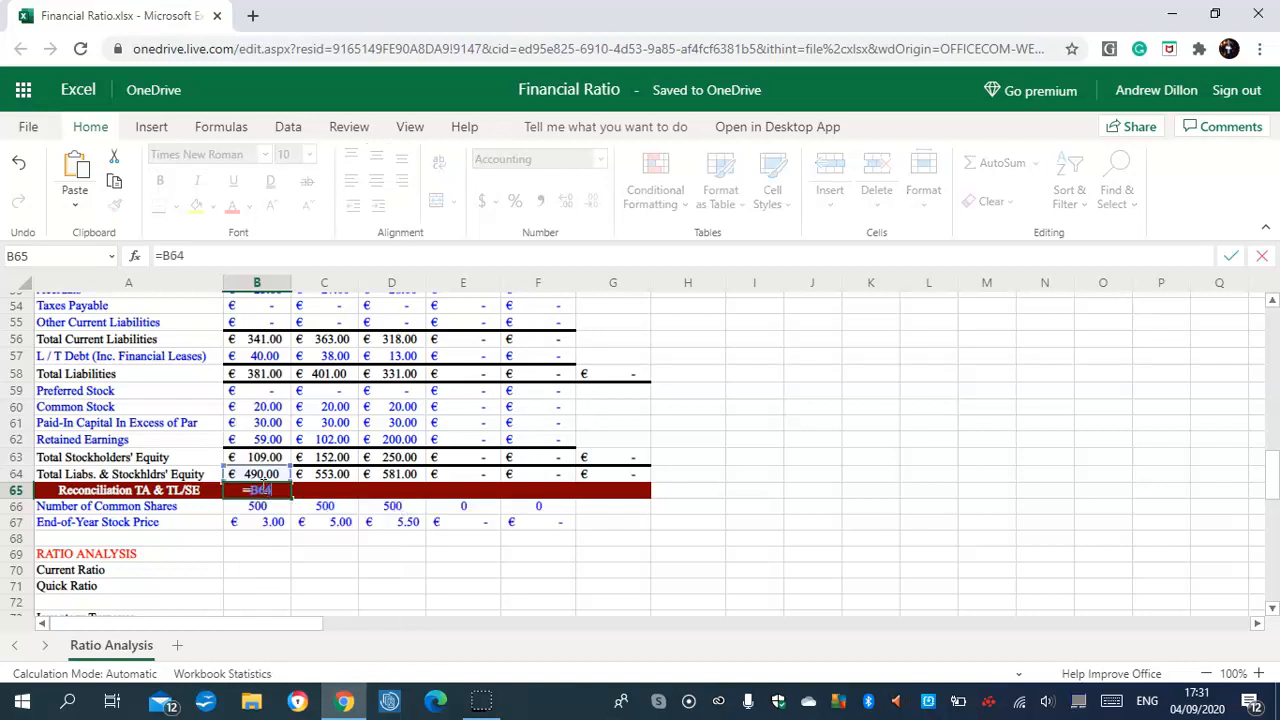
pyautogui.write('-B48')
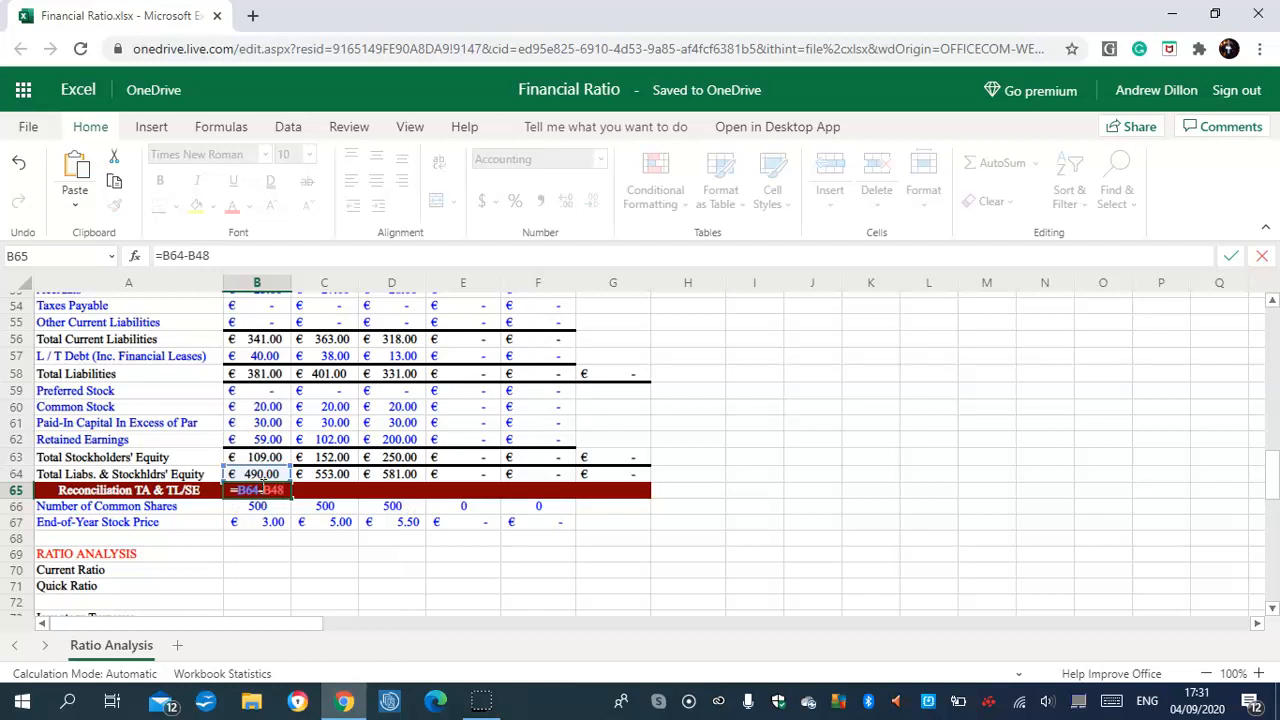
pyautogui.press('Return')
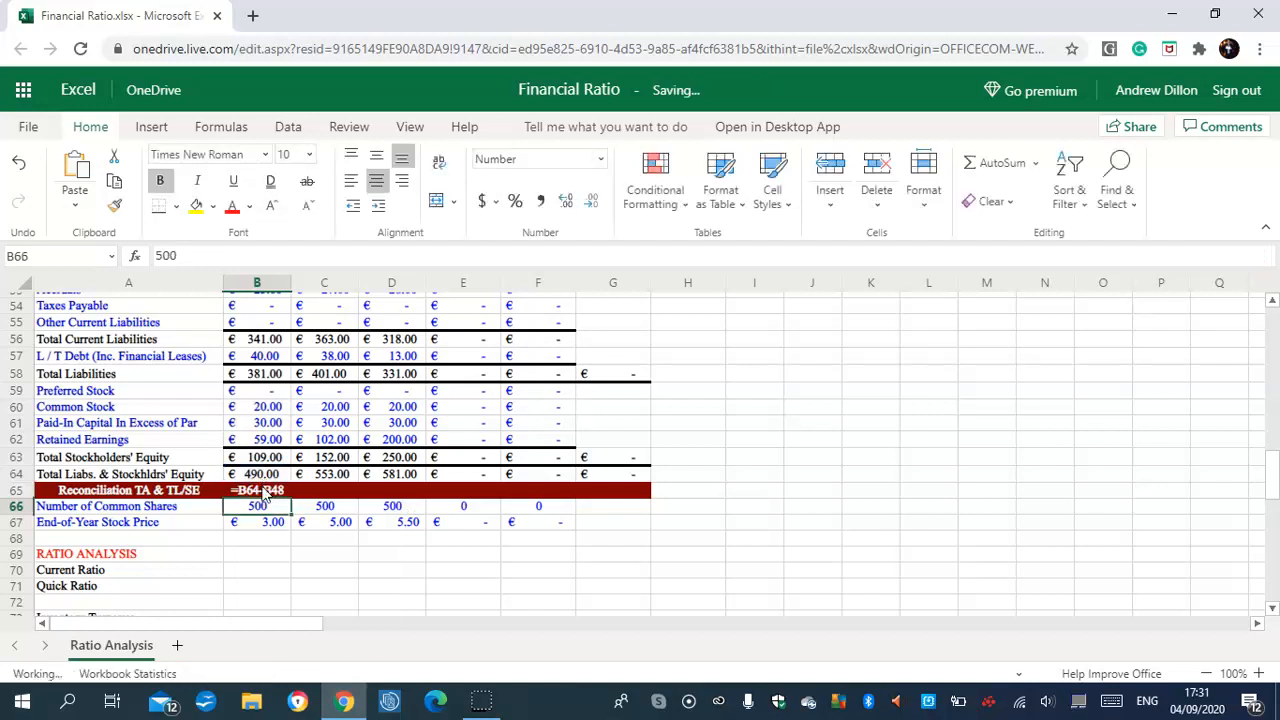
# Enter =IF($B$8>1,C64-C48,"") in C65 for the Reconciliation TA & TL/SE row and fill it across to G65
pyautogui.click(341, 494)
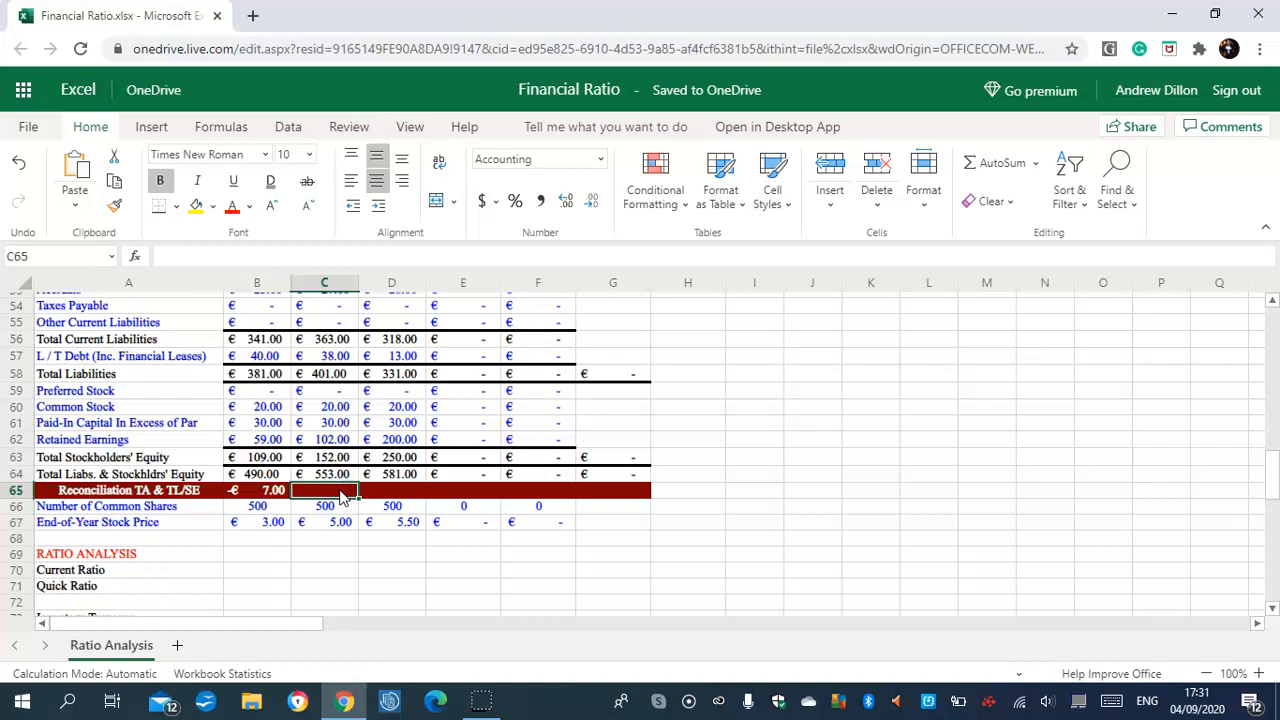
pyautogui.write('=IF')
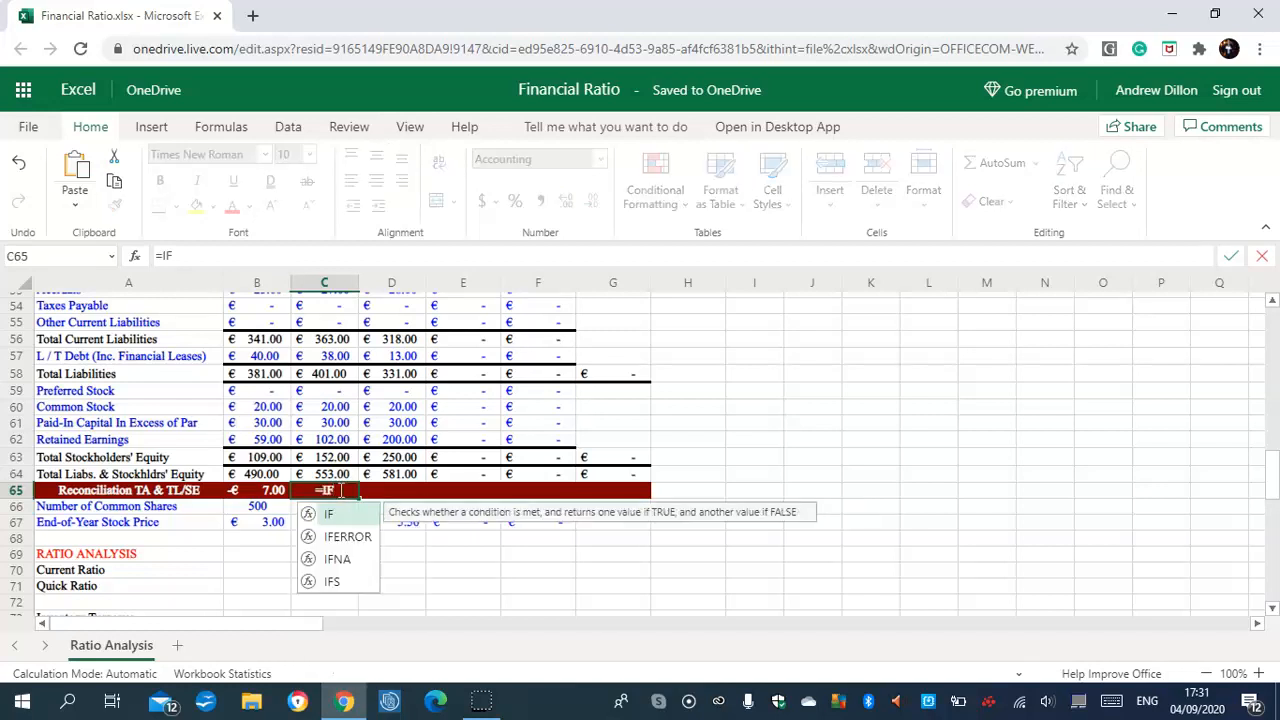
pyautogui.write('($')
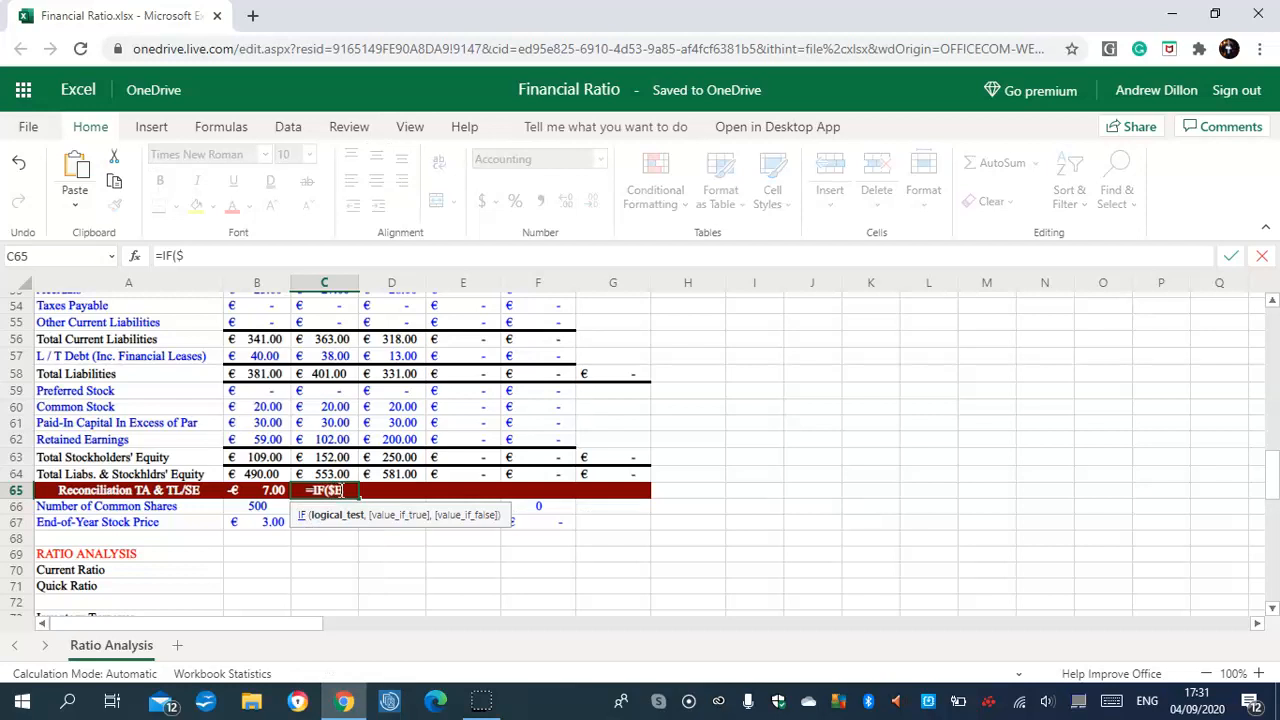
pyautogui.write('B$8>1')
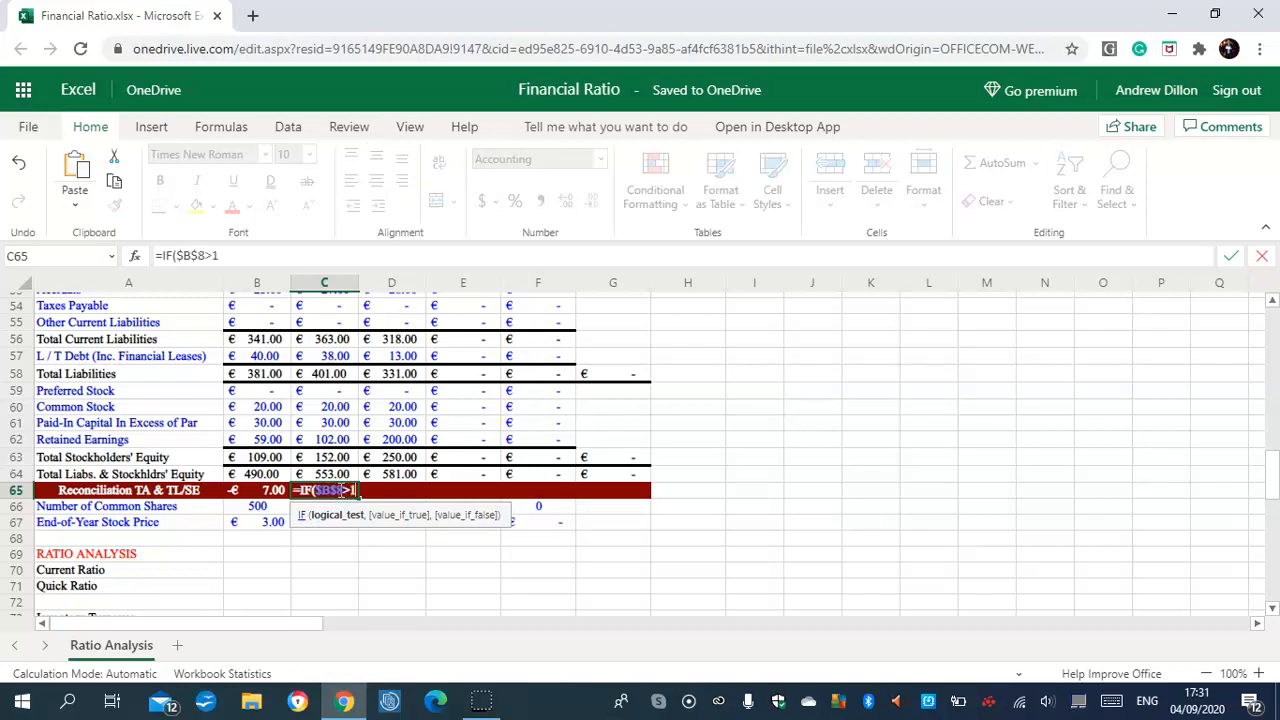
pyautogui.write(',C')
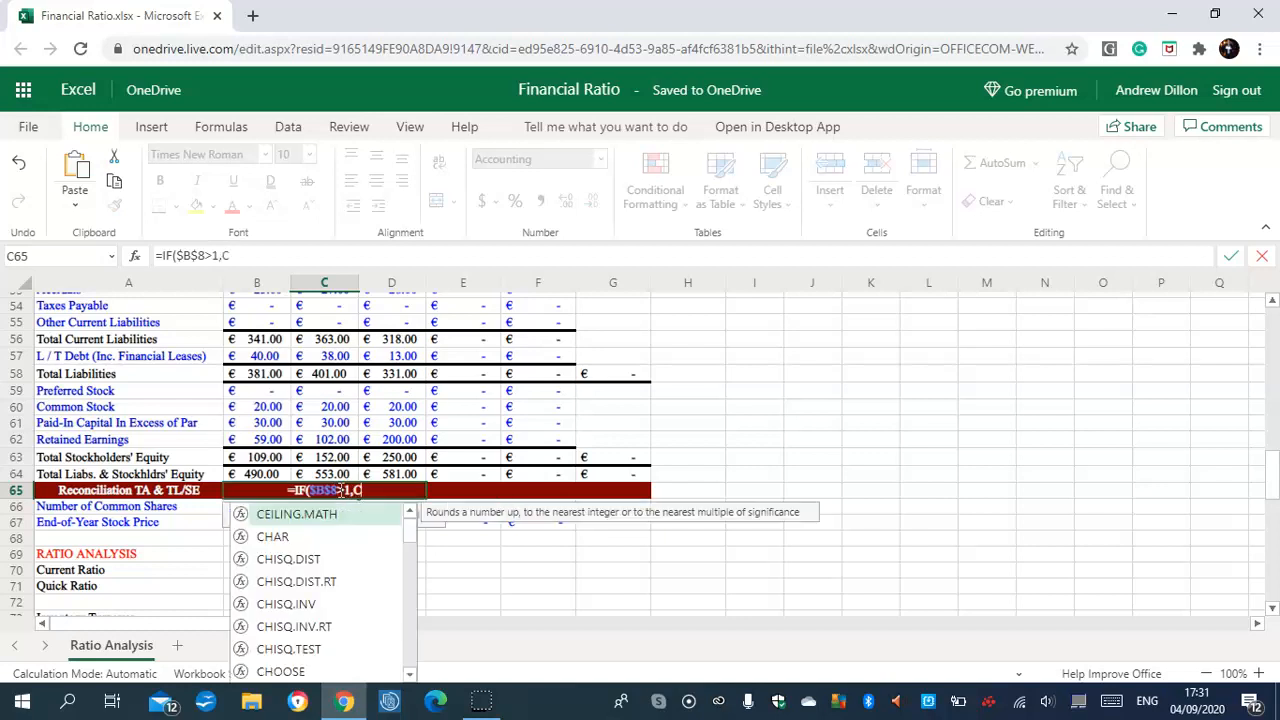
pyautogui.write('64-C')
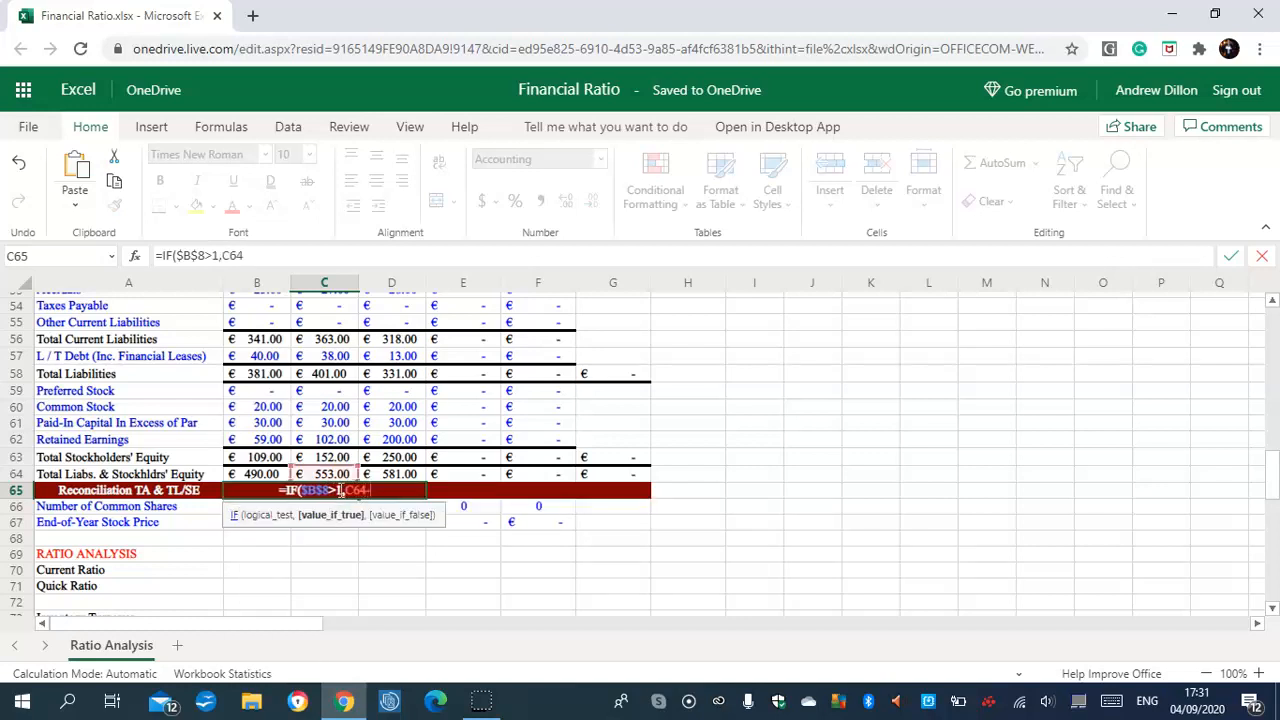
pyautogui.write('48,"')
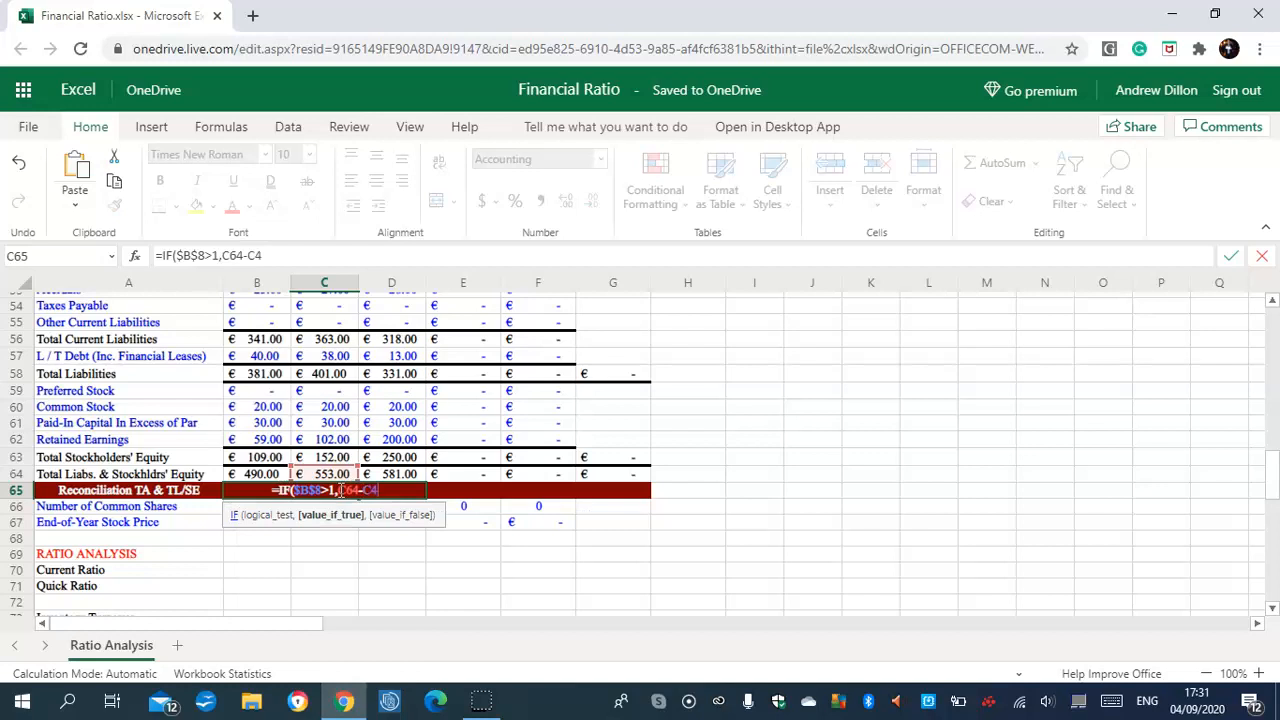
pyautogui.write('")')
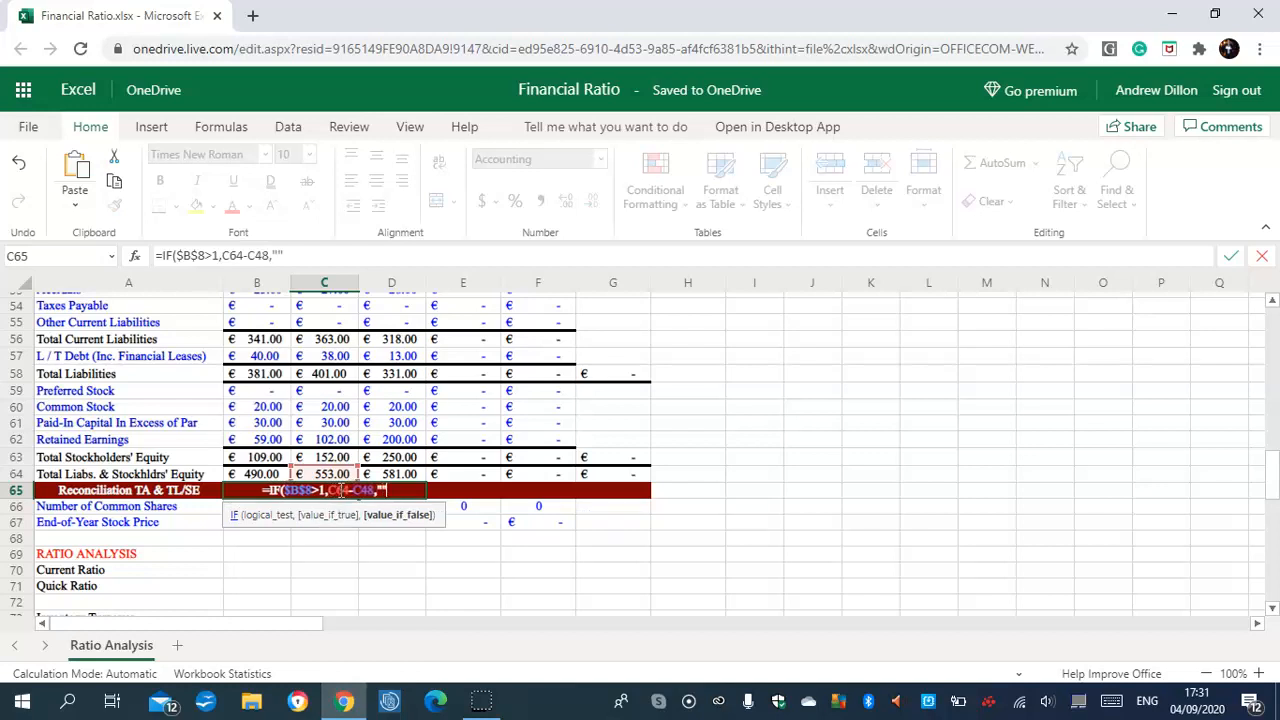
pyautogui.press('Return')
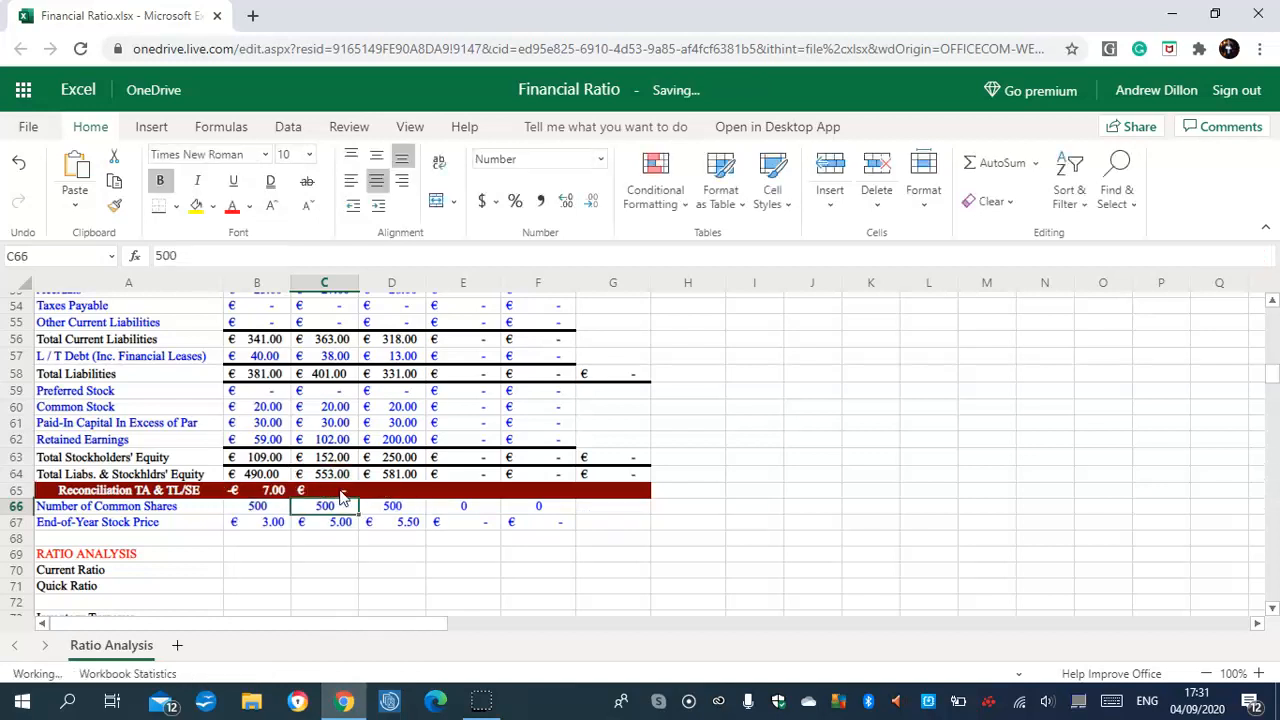
pyautogui.click(343, 491)
pyautogui.moveTo(357, 491); pyautogui.dragTo(588, 494)
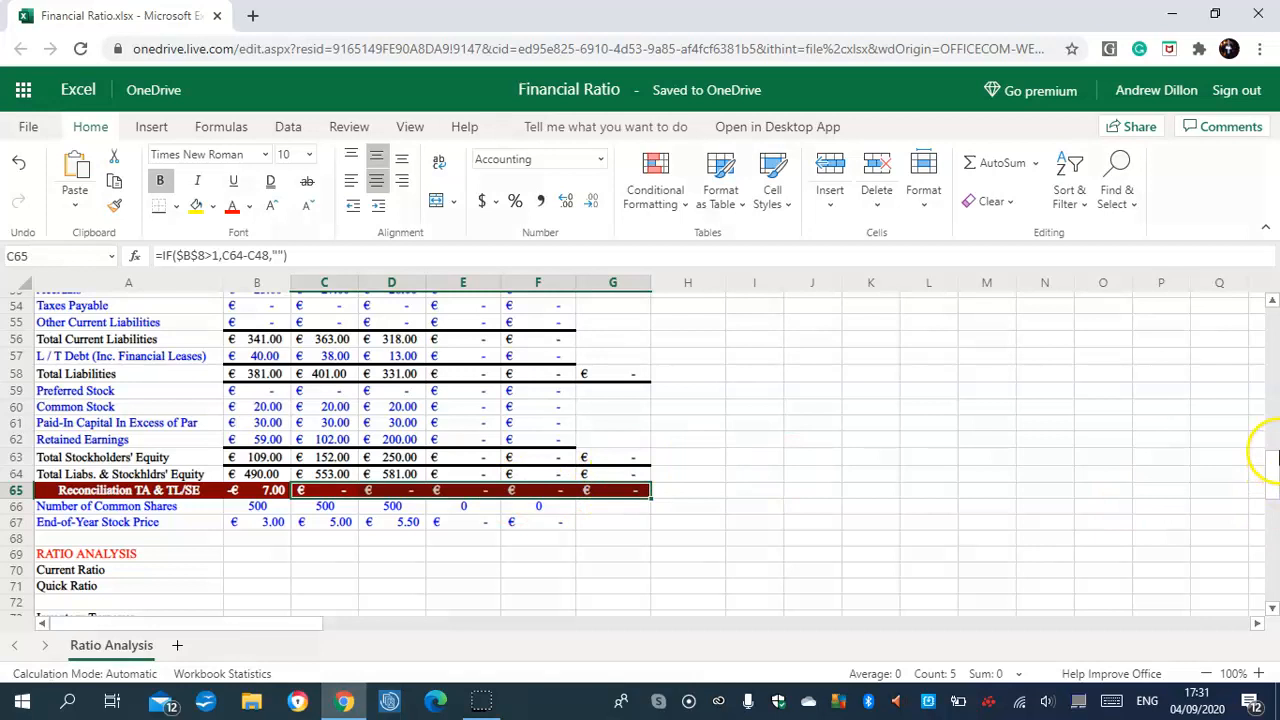
# Calculate the first year's Current Ratio in B70 with the formula =B37/B56
pyautogui.scroll(-2, 1265, 470)
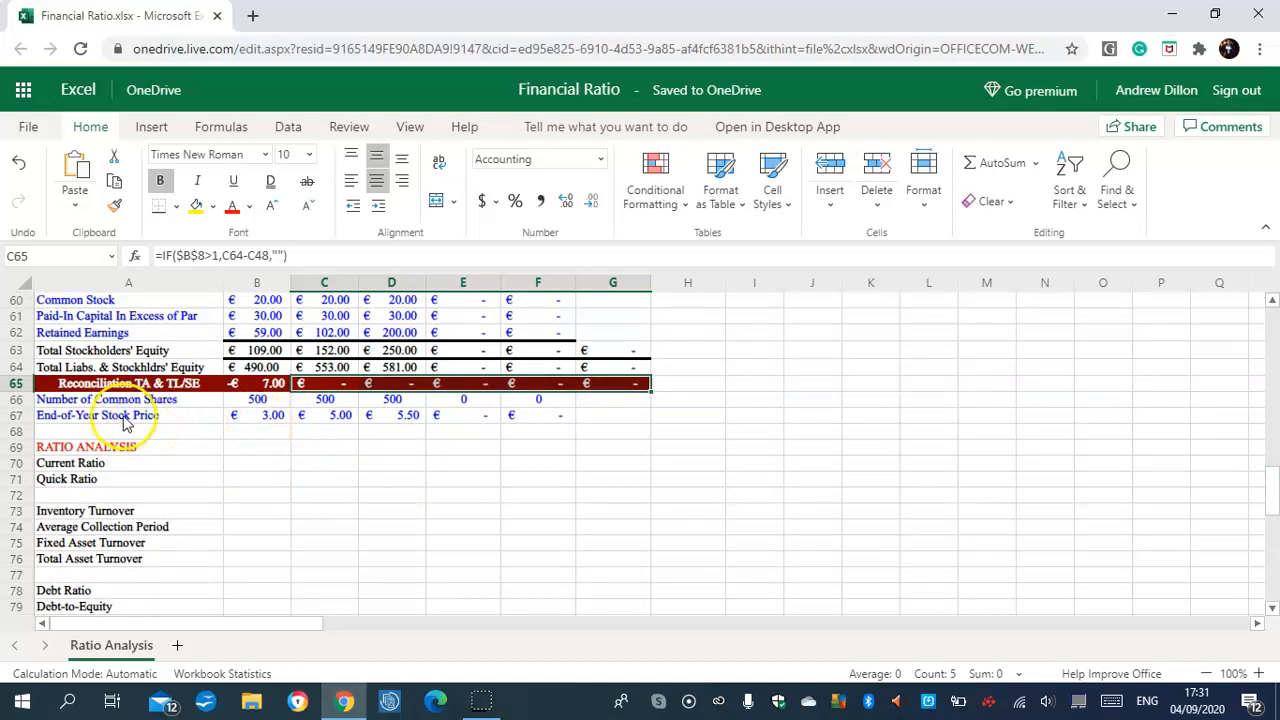
pyautogui.click(259, 419)
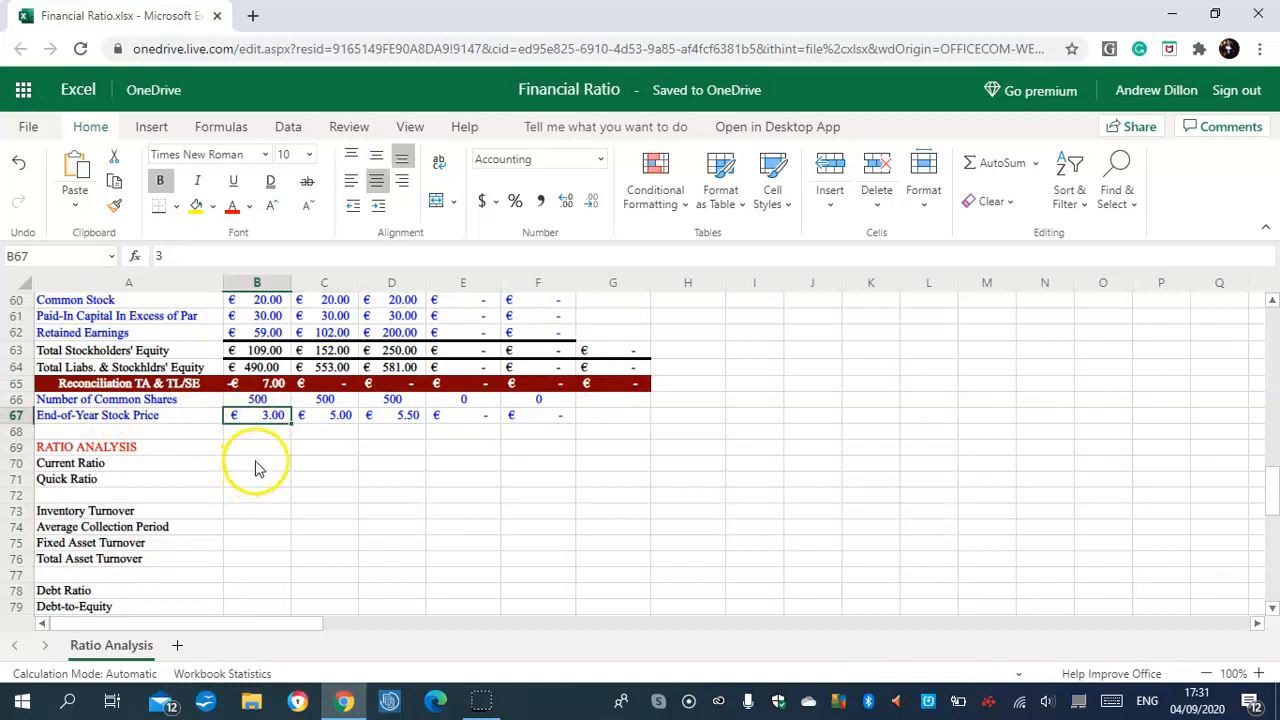
pyautogui.click(257, 465)
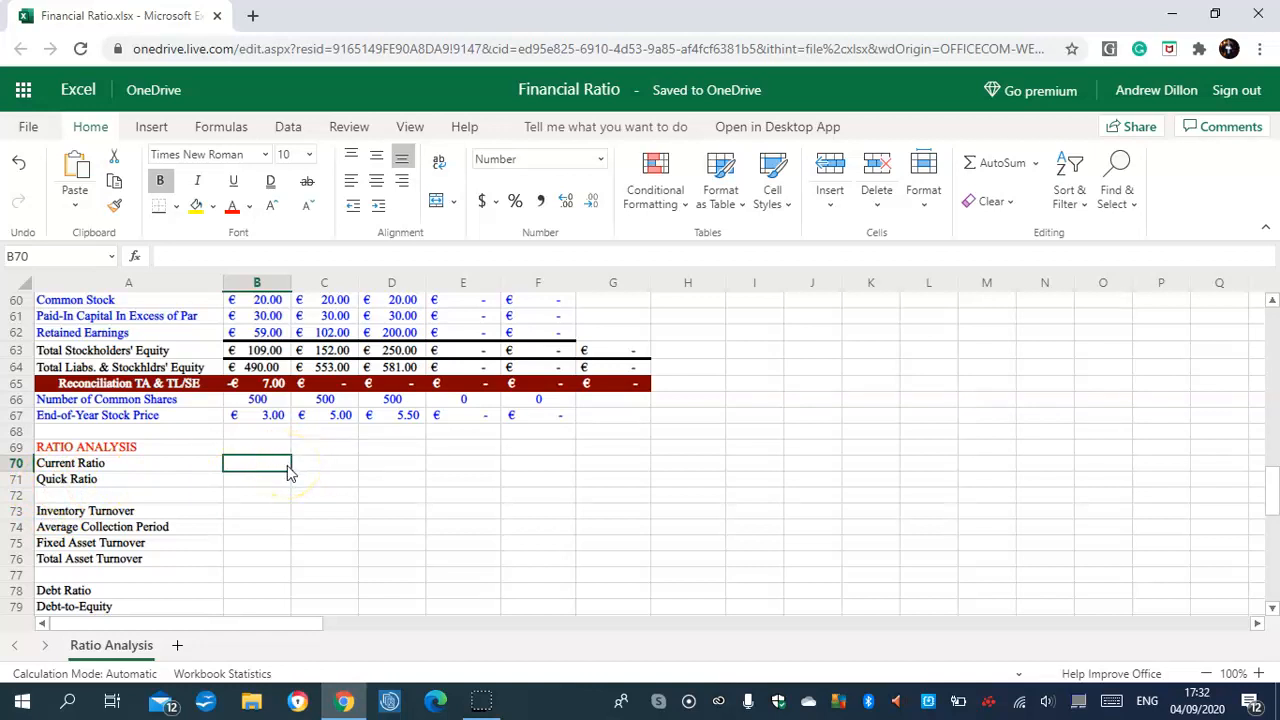
pyautogui.write('=B')
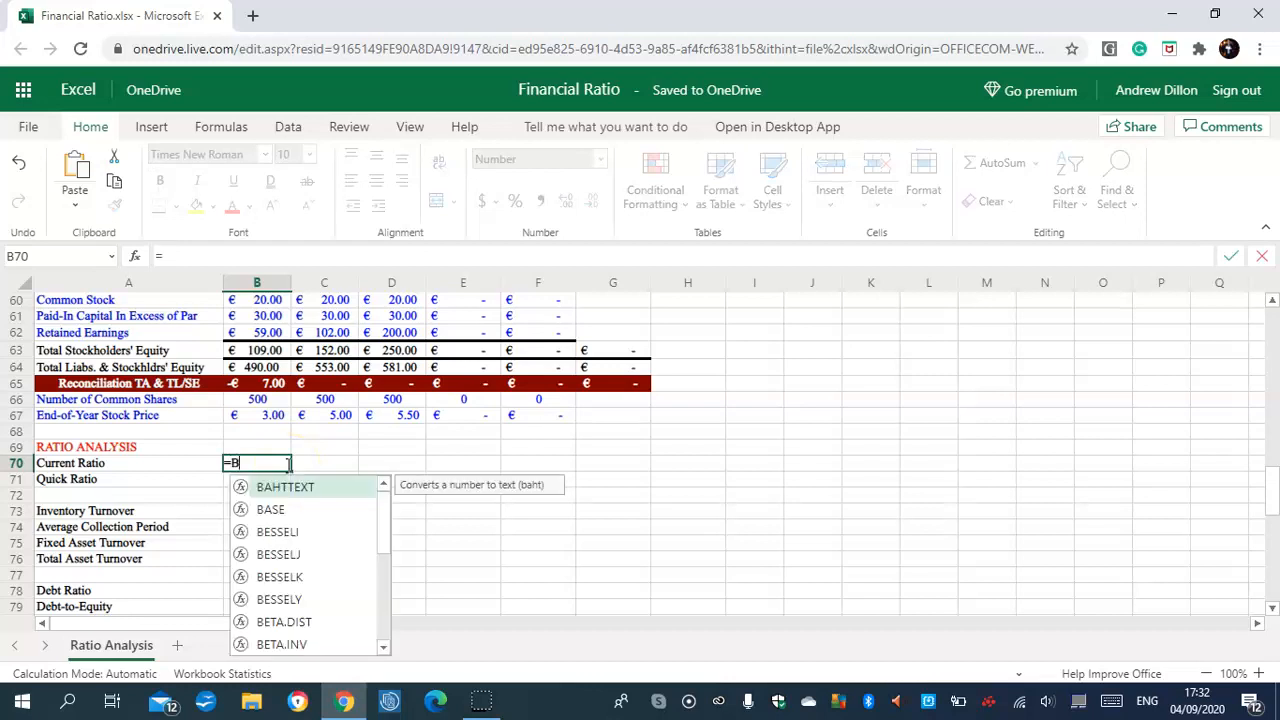
pyautogui.write('37/')
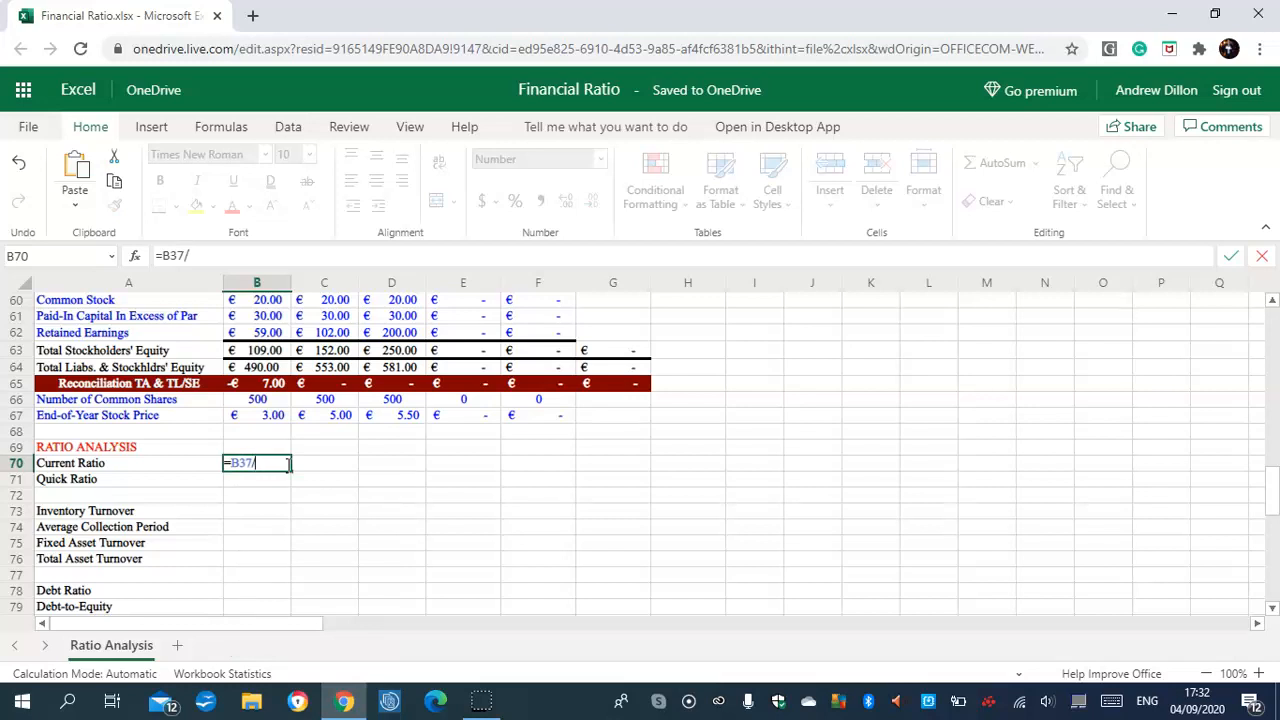
pyautogui.write('B56')
pyautogui.press('Return')
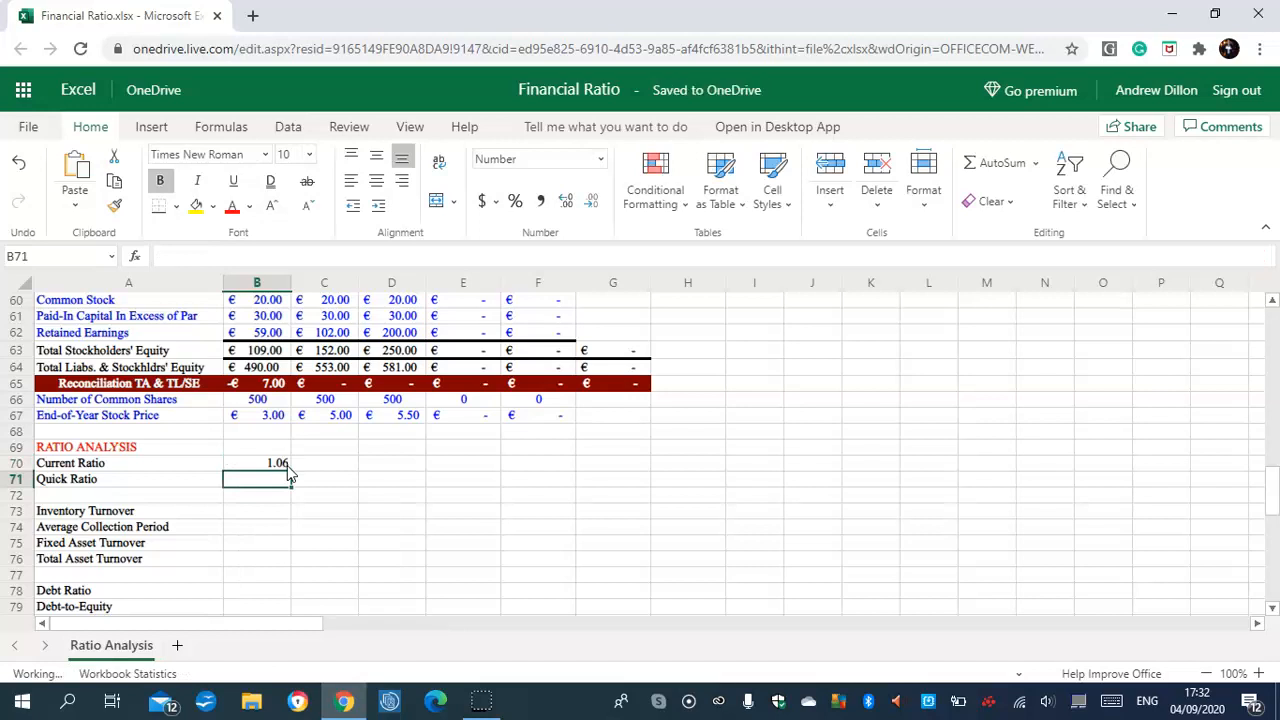
# Enter =IF($B$8>1,C37/C56,"") in C70 for the Current Ratio and fill it across to F70
pyautogui.click(312, 458)
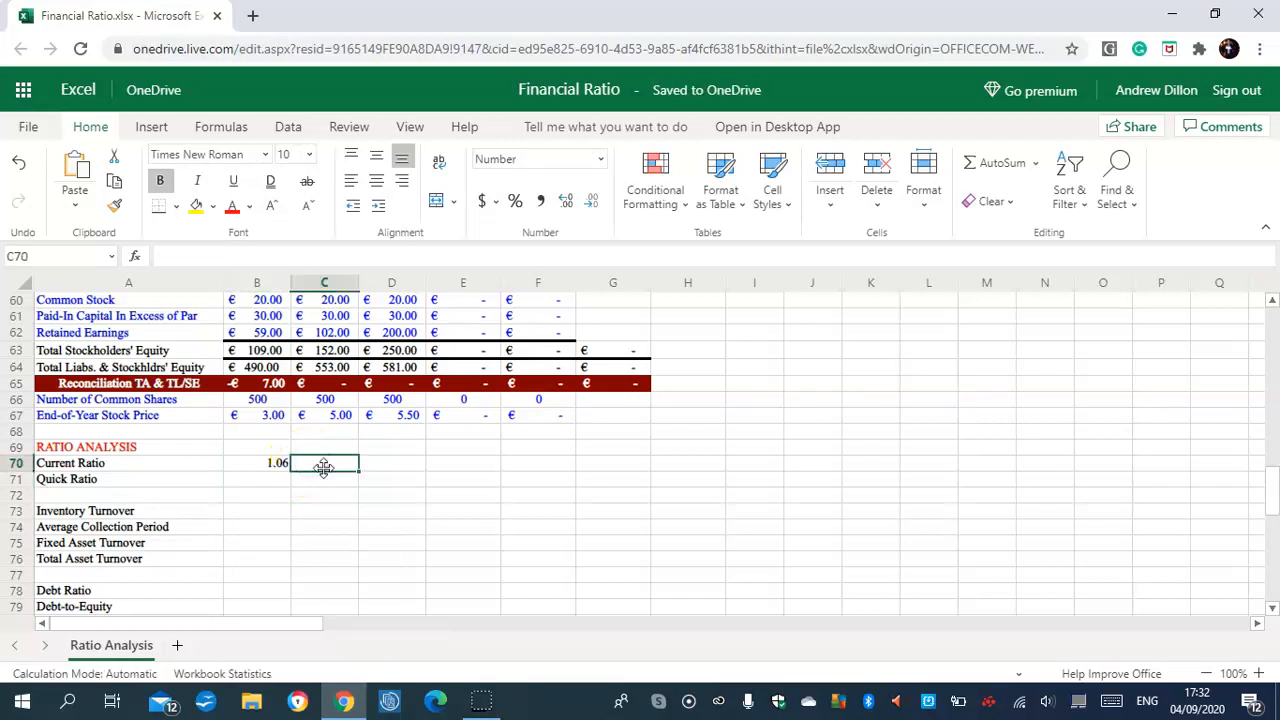
pyautogui.write('=IF')
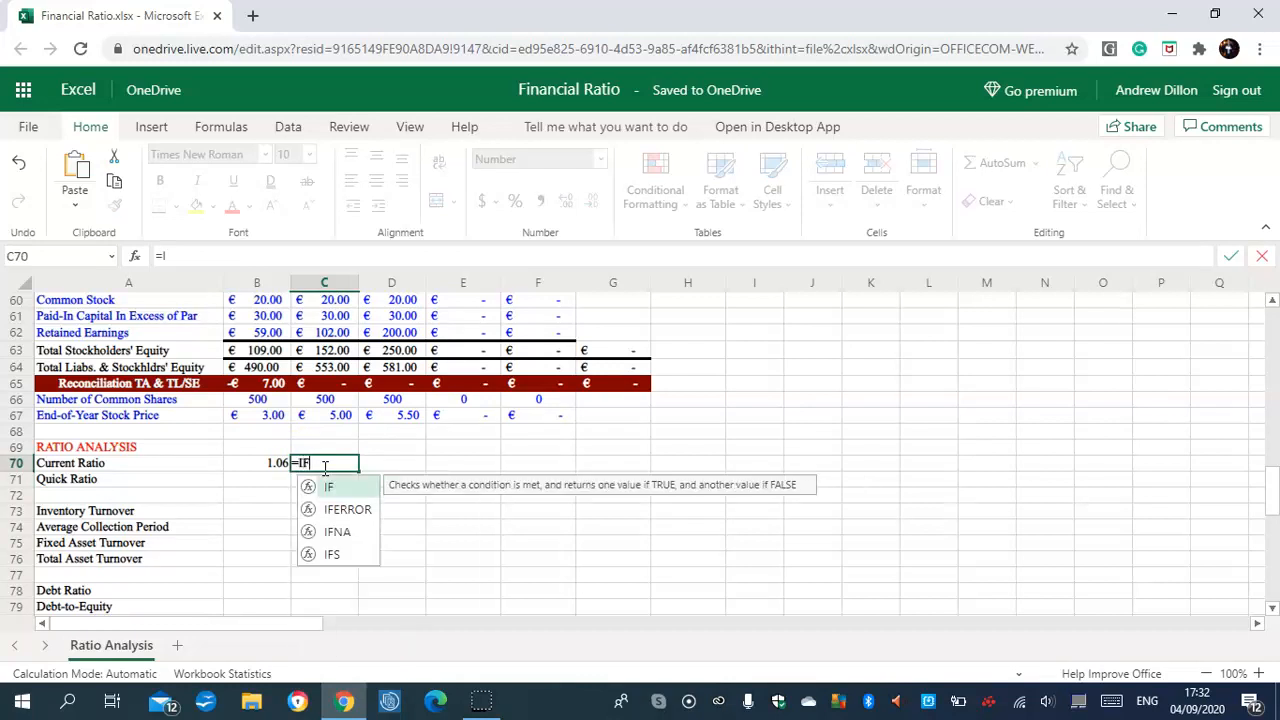
pyautogui.write('(')
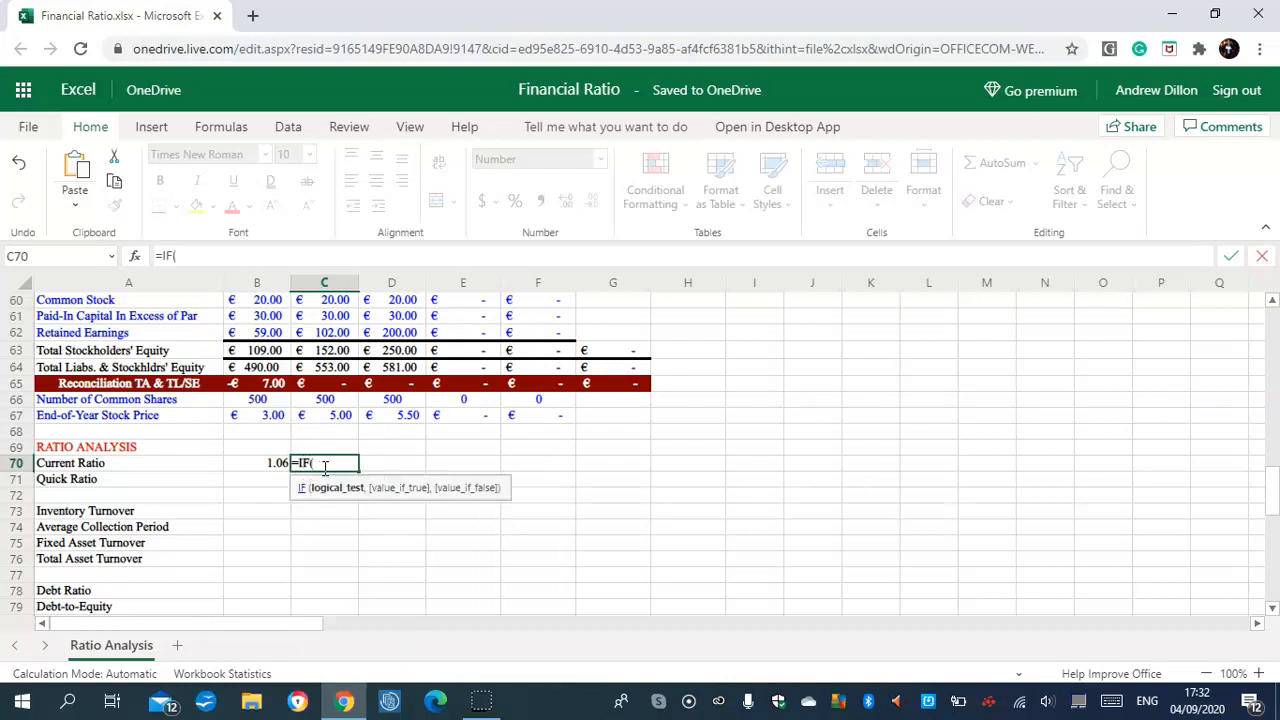
pyautogui.write('$B$8>1,')
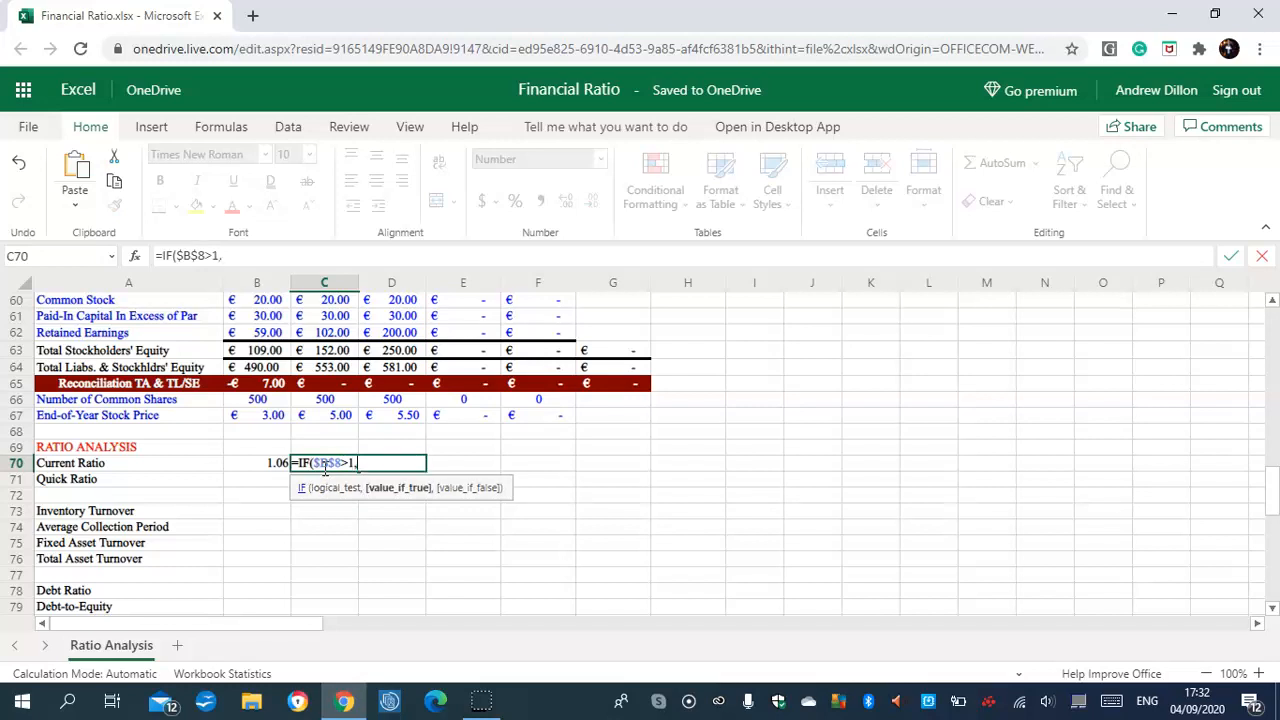
pyautogui.write('C37/C56,')
pyautogui.write('"")')
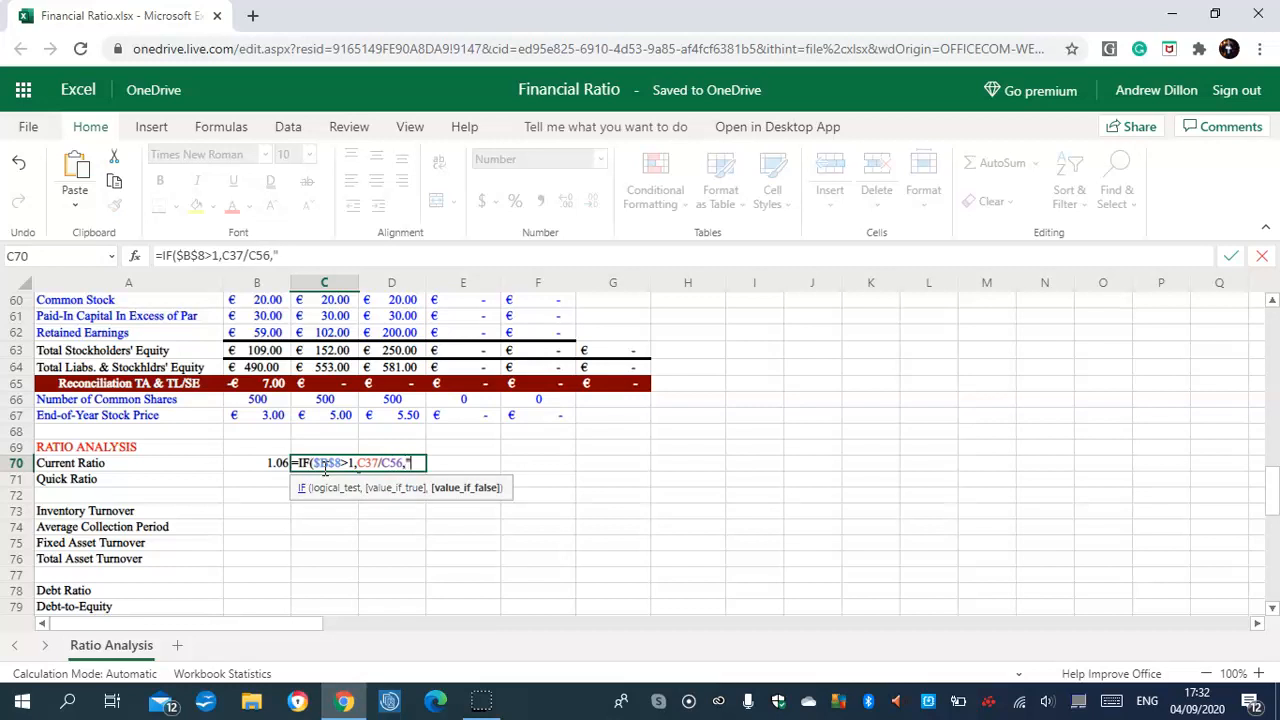
pyautogui.press('Return')
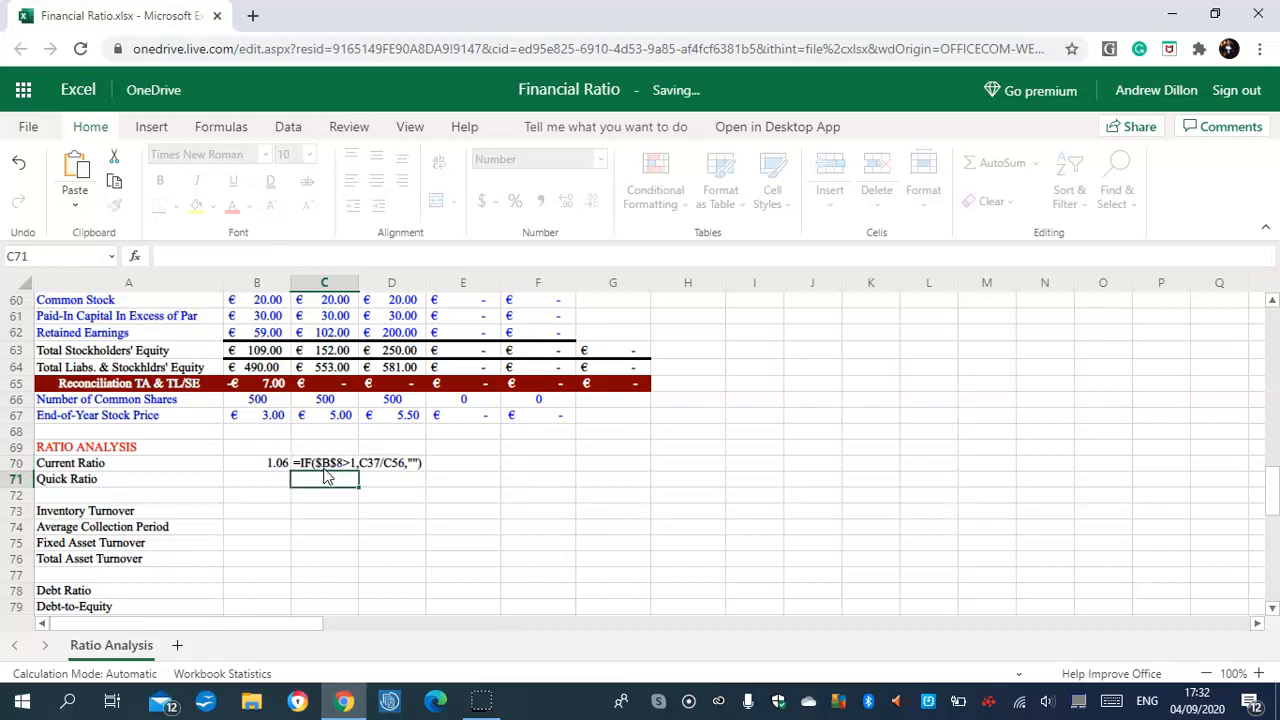
pyautogui.click(340, 462)
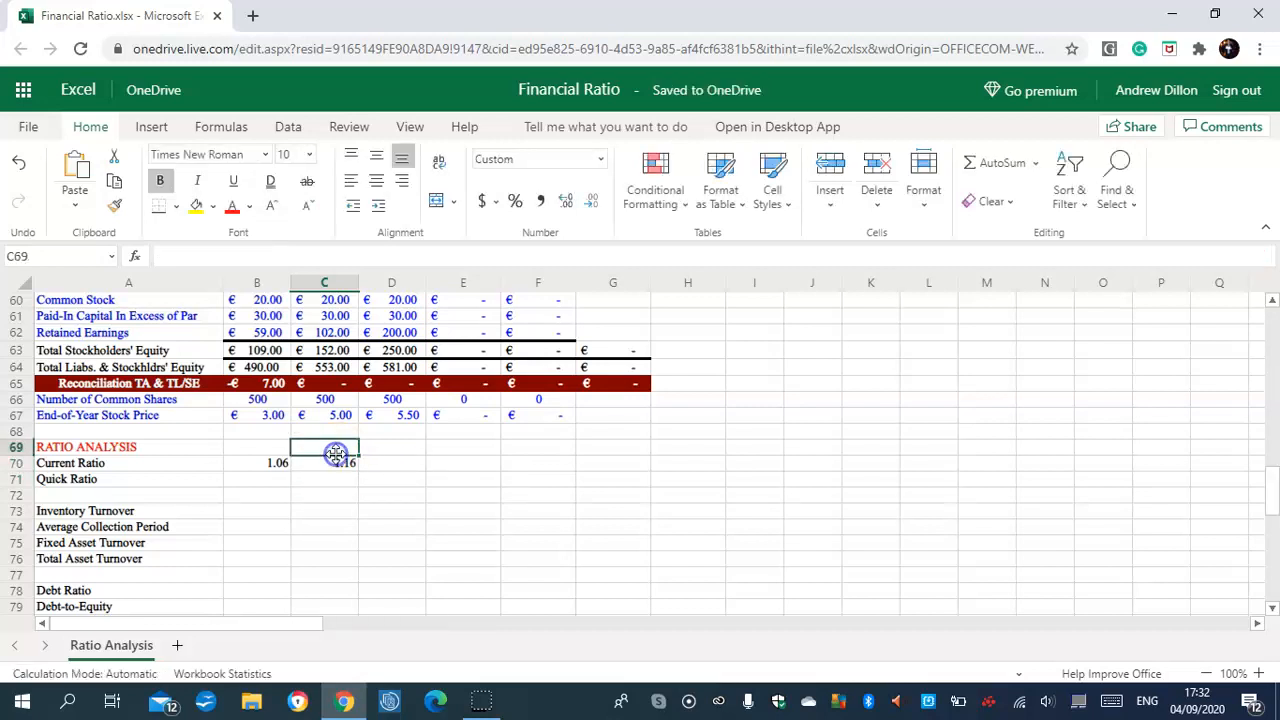
pyautogui.moveTo(358, 466); pyautogui.dragTo(551, 463)
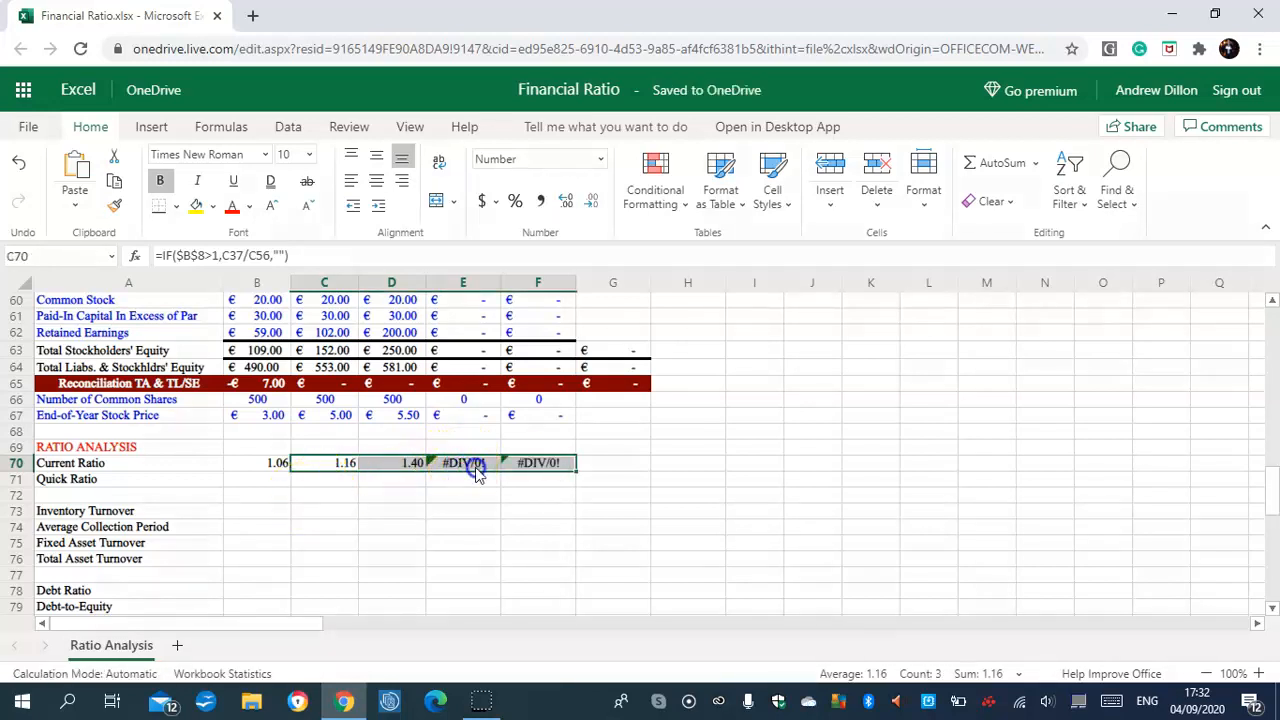
# Clear the Current Ratio formulas from F70 and E70, the years without data
pyautogui.click(477, 472)
pyautogui.click(528, 471)
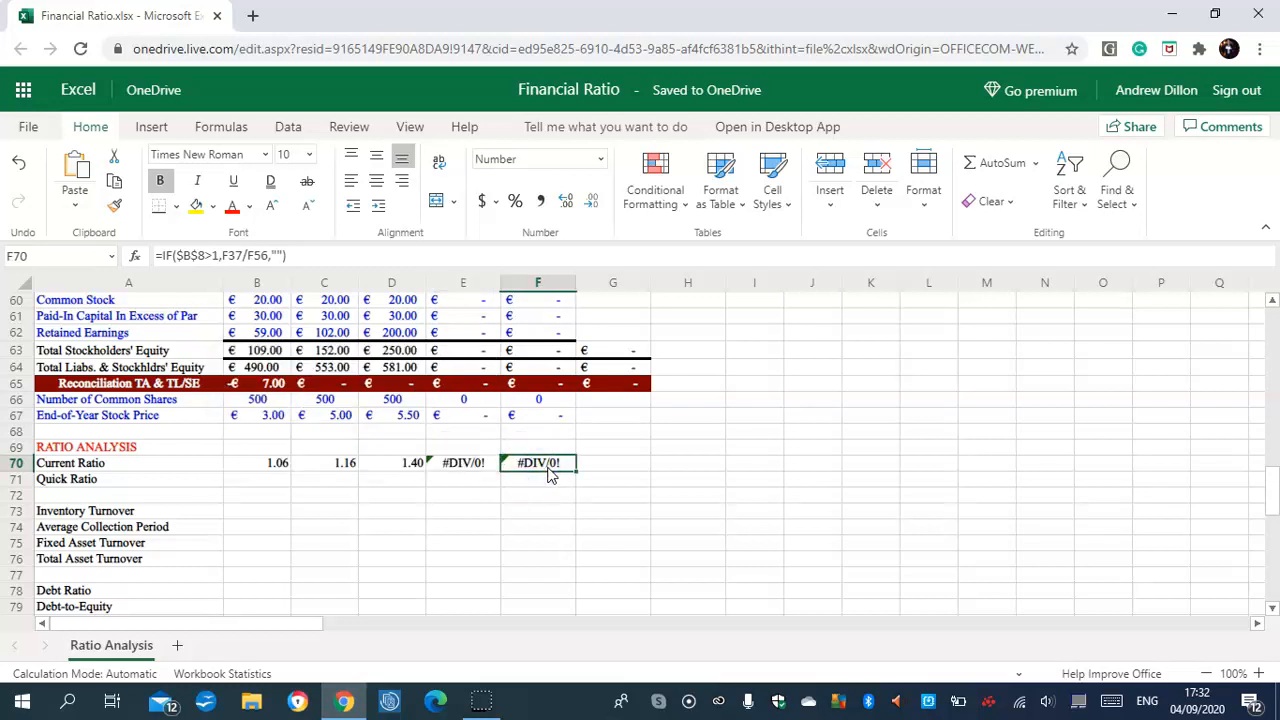
pyautogui.press('BackSpace')
pyautogui.click(463, 469)
pyautogui.press('BackSpace')
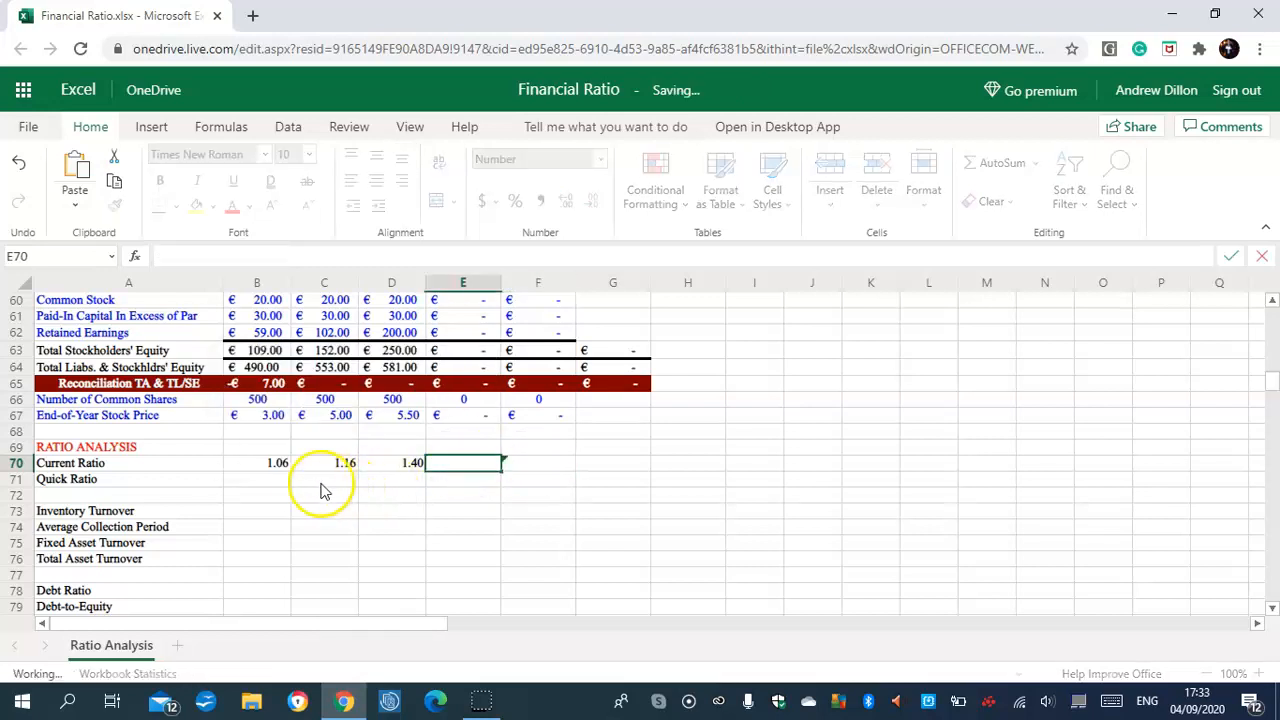
# Calculate the first year's Quick Ratio in B71 with the formula =(B37-B36)/B56
pyautogui.click(283, 479)
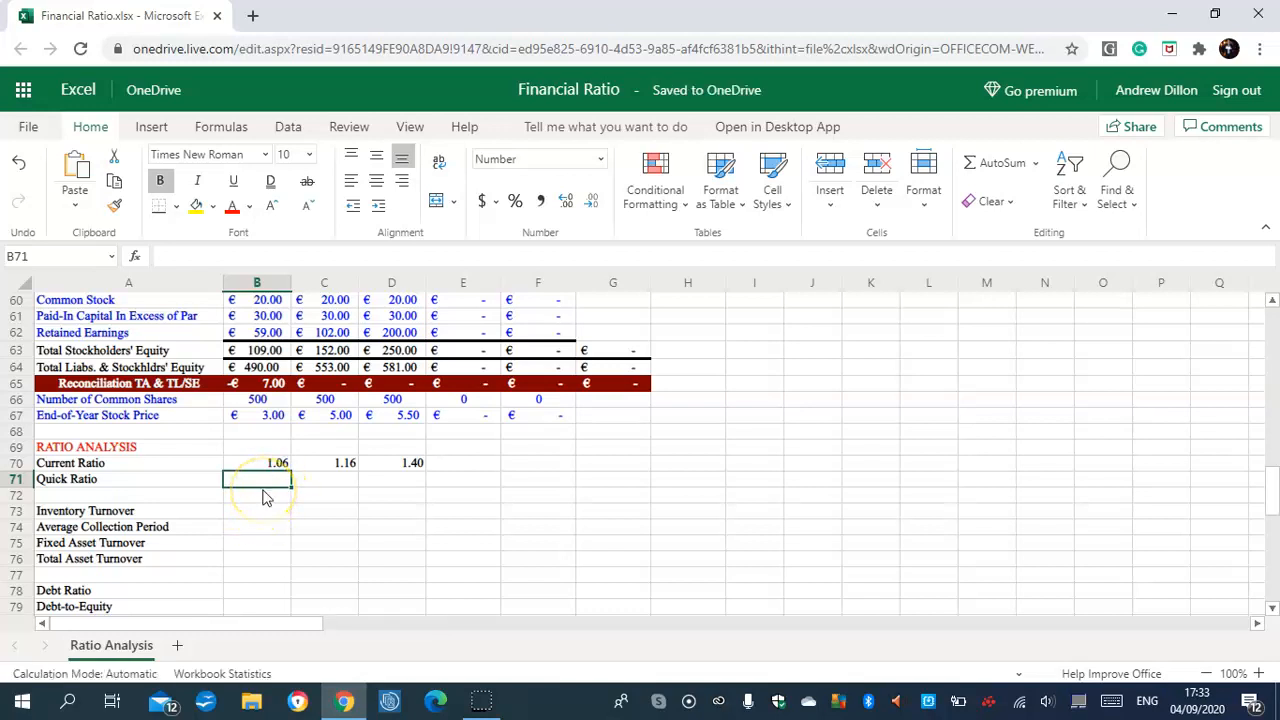
pyautogui.write('=(')
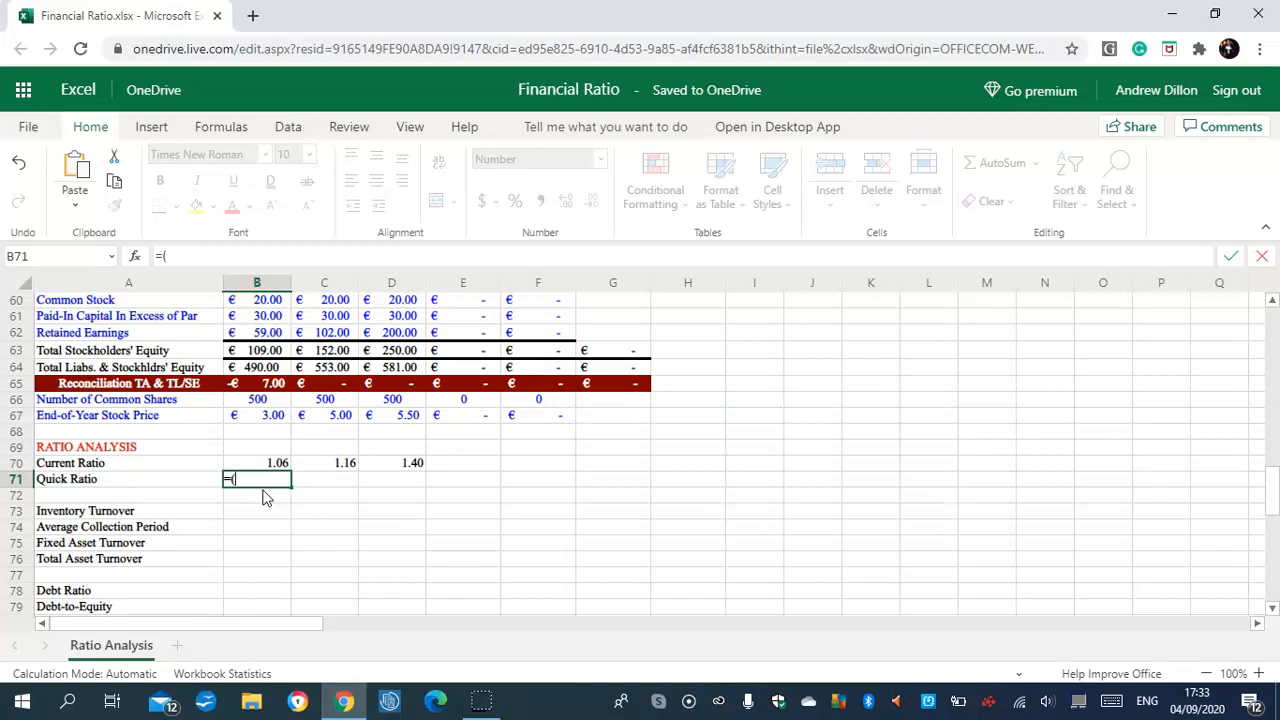
pyautogui.write('B37-B36)/')
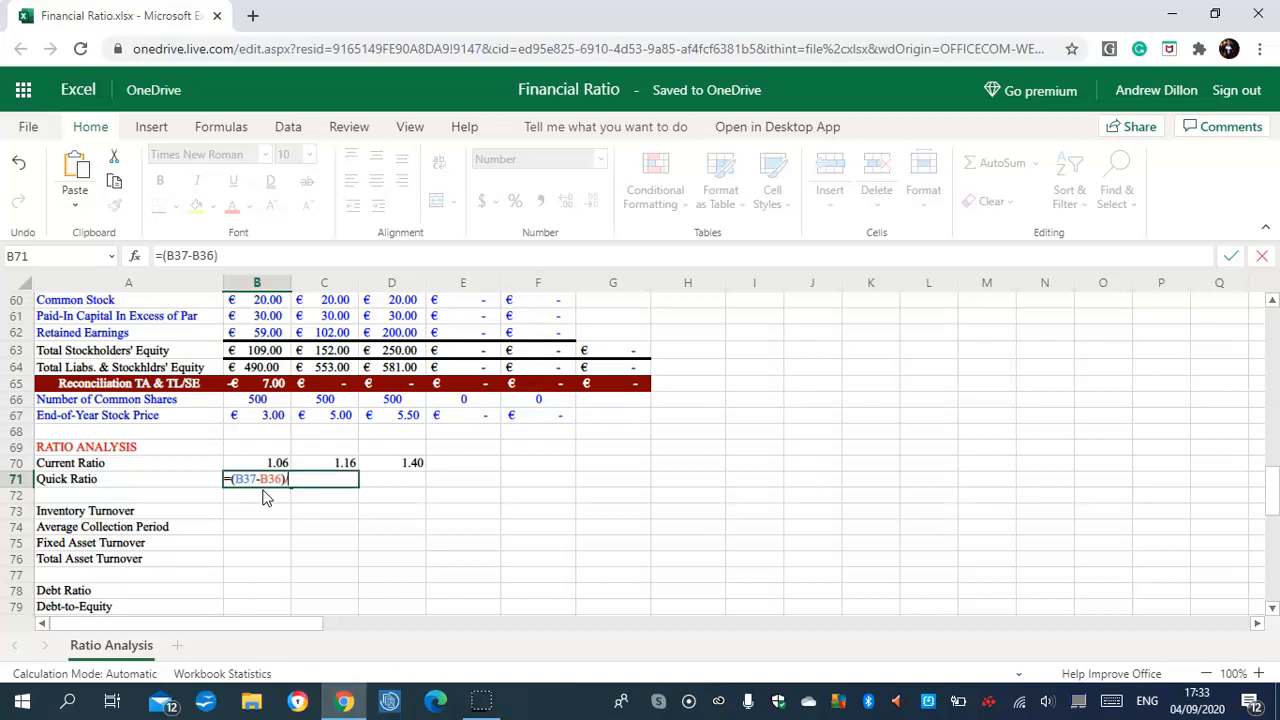
pyautogui.write('B56')
pyautogui.press('Tab')
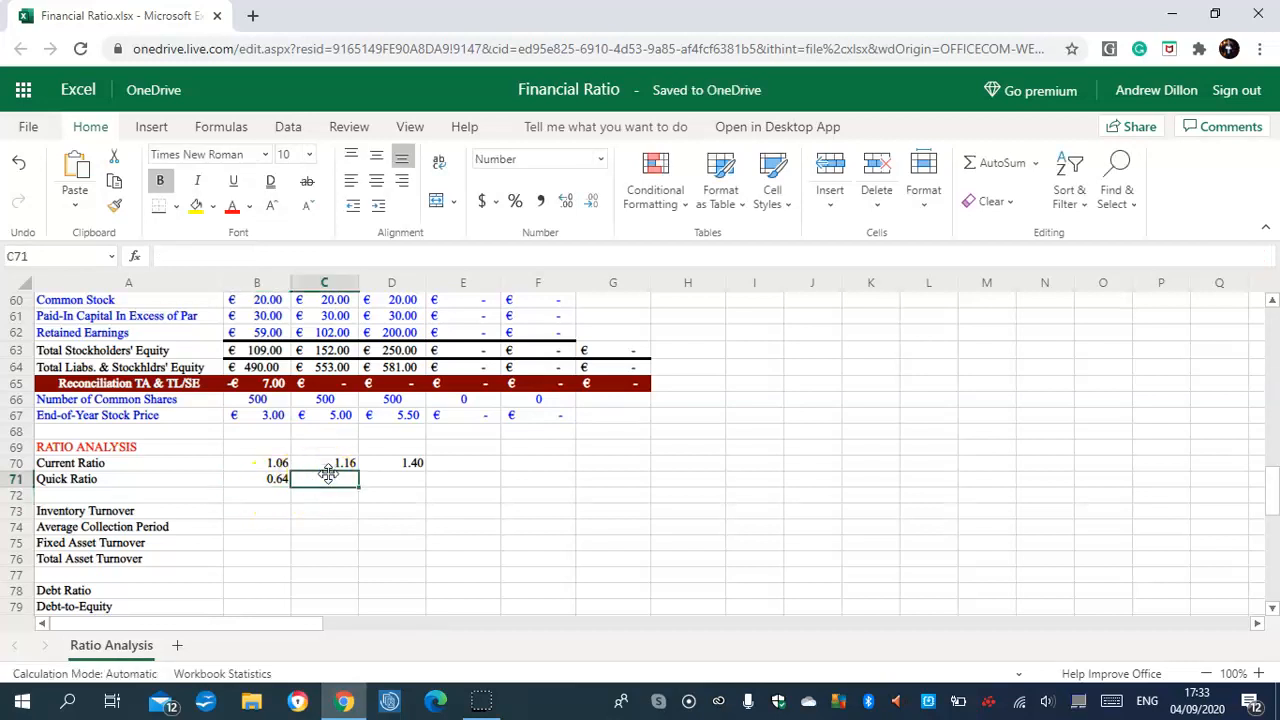
# Enter =IF($B$8>1,(C37-C36)/C56,"") in C71 for the Quick Ratio and fill it across to D71
pyautogui.write('=')
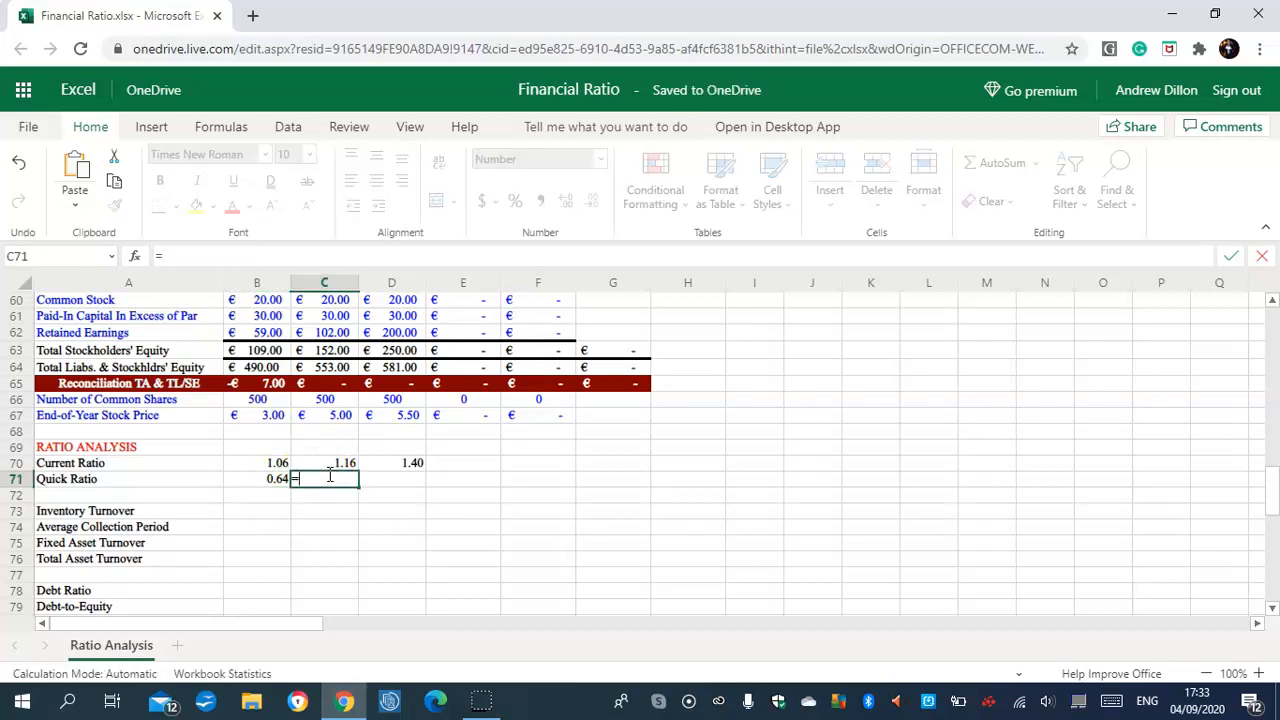
pyautogui.write('IF(')
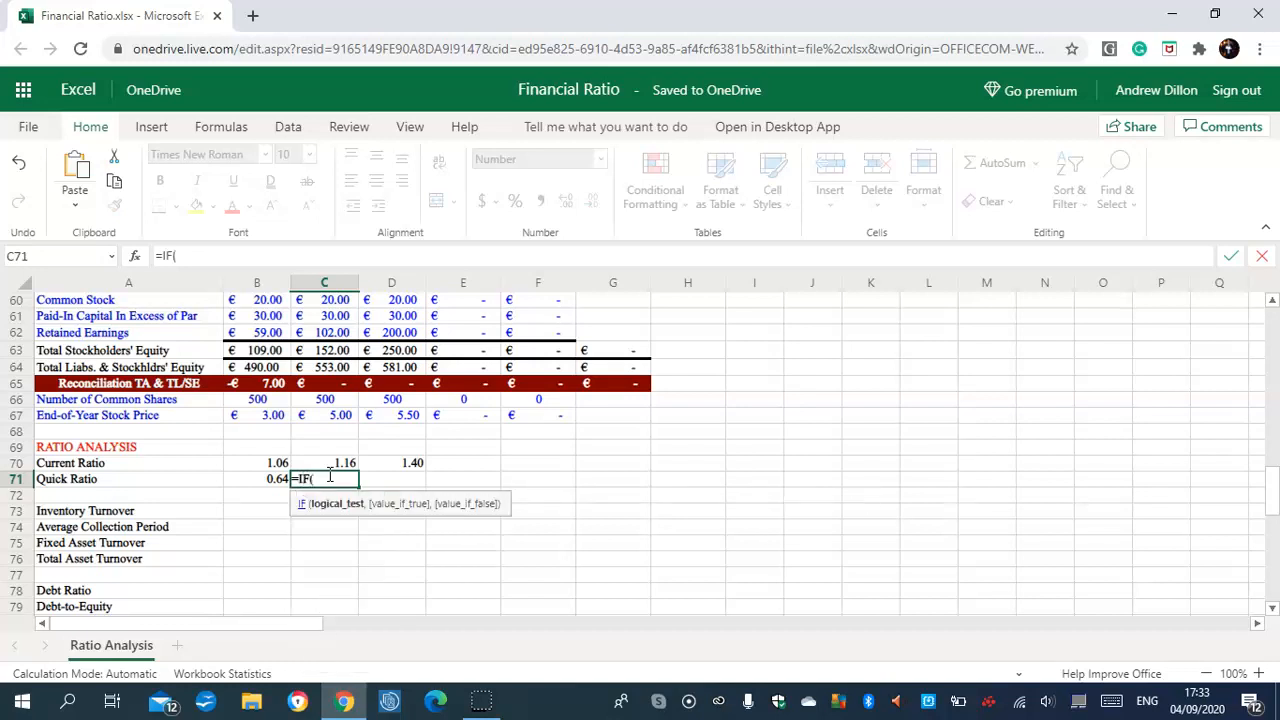
pyautogui.write('$B$8>1,')
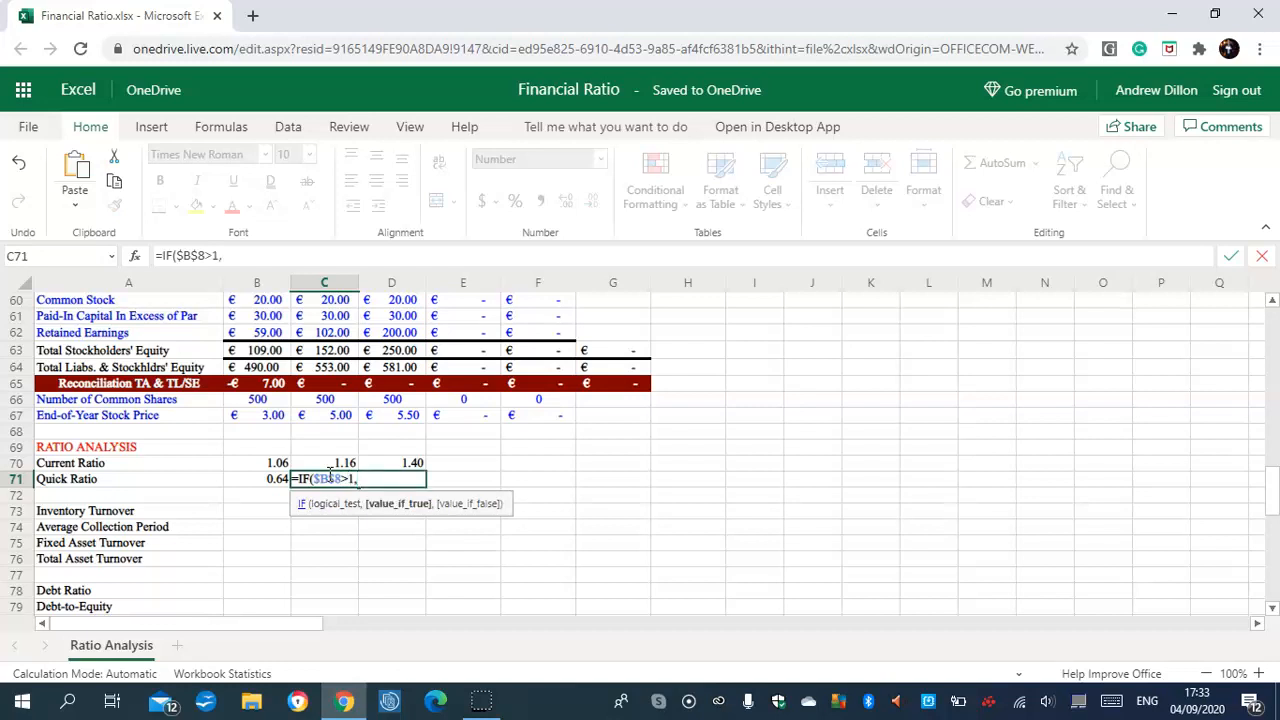
pyautogui.write('(C37-C36)/C56,"")')
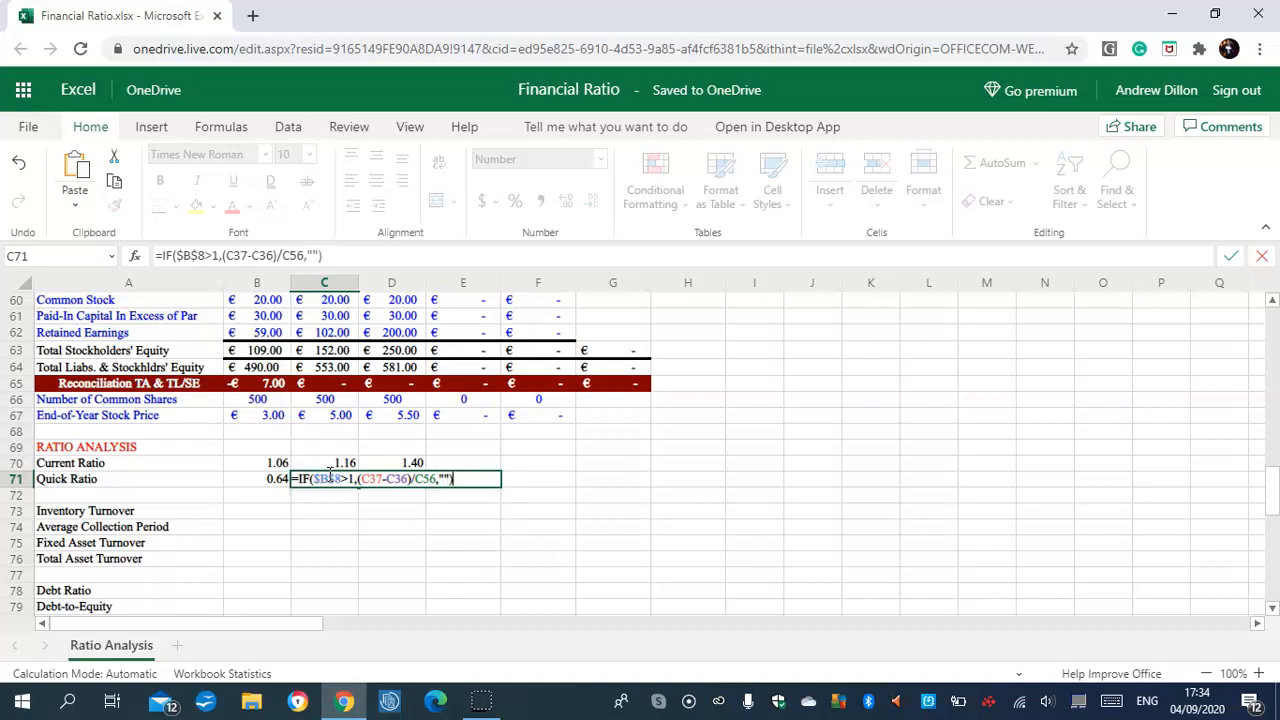
pyautogui.press('Return')
pyautogui.click(331, 478)
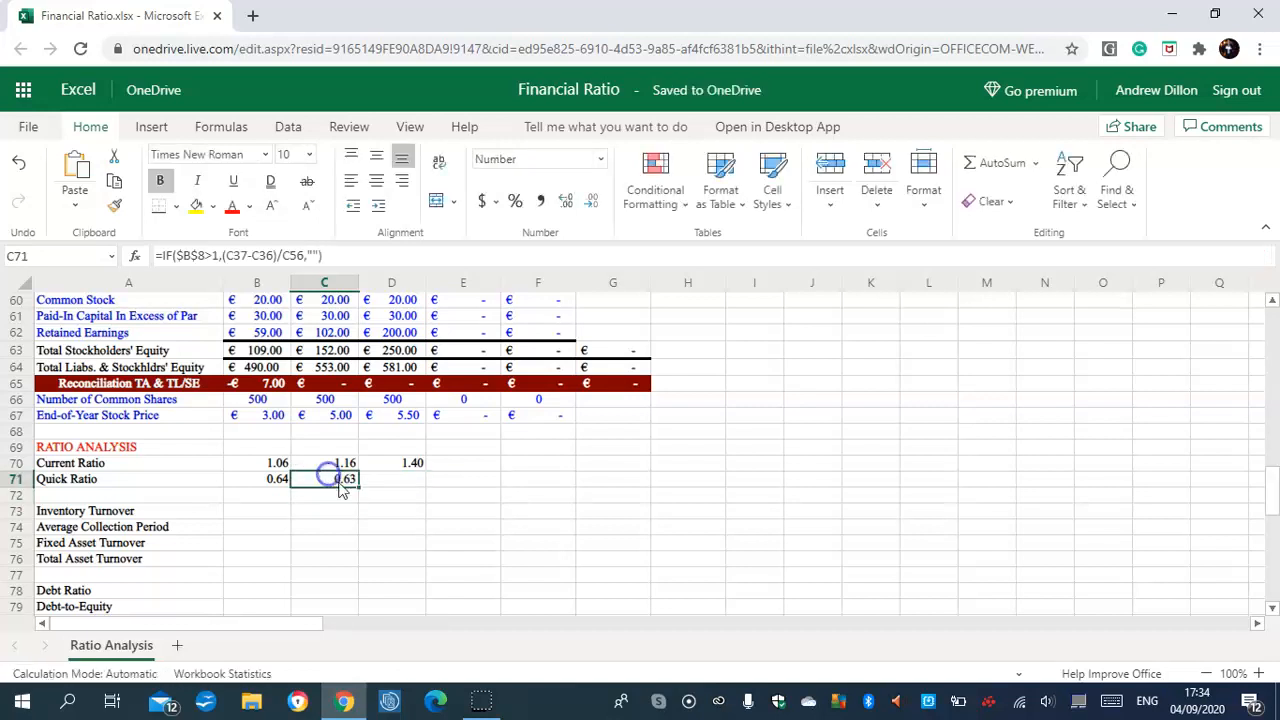
pyautogui.moveTo(358, 488); pyautogui.dragTo(386, 489)
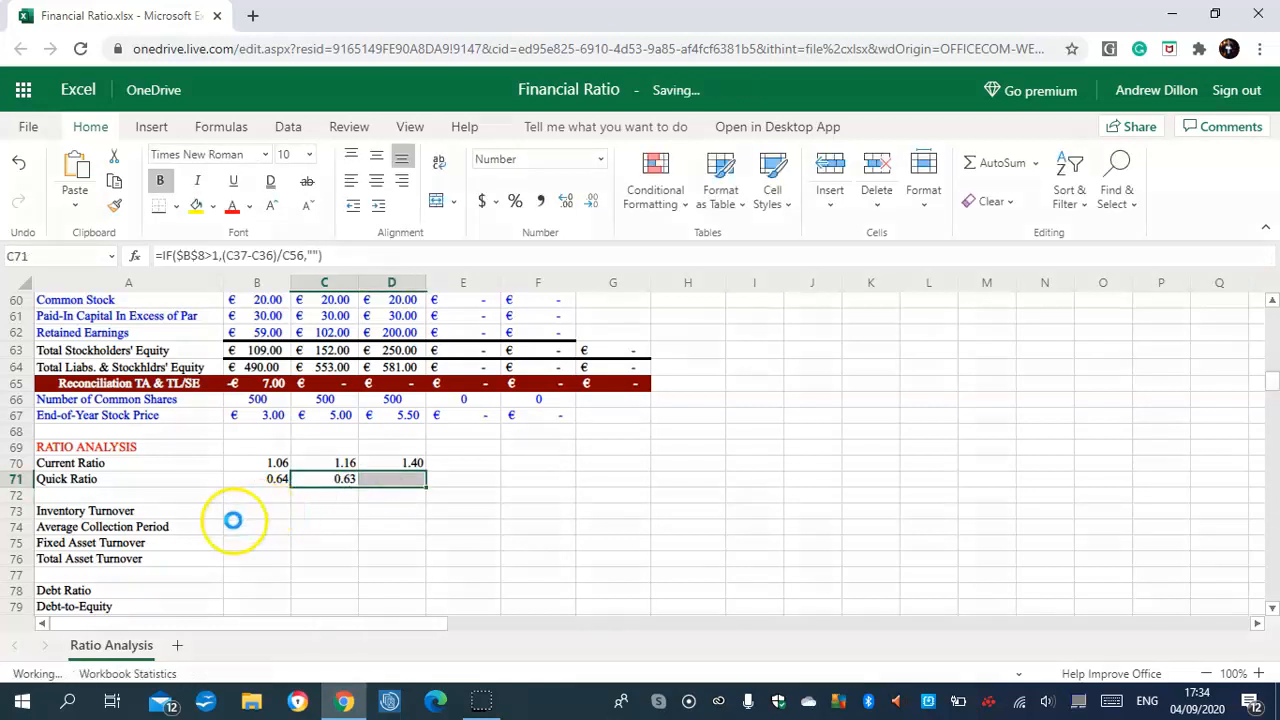
pyautogui.click(278, 480)
pyautogui.click(337, 480)
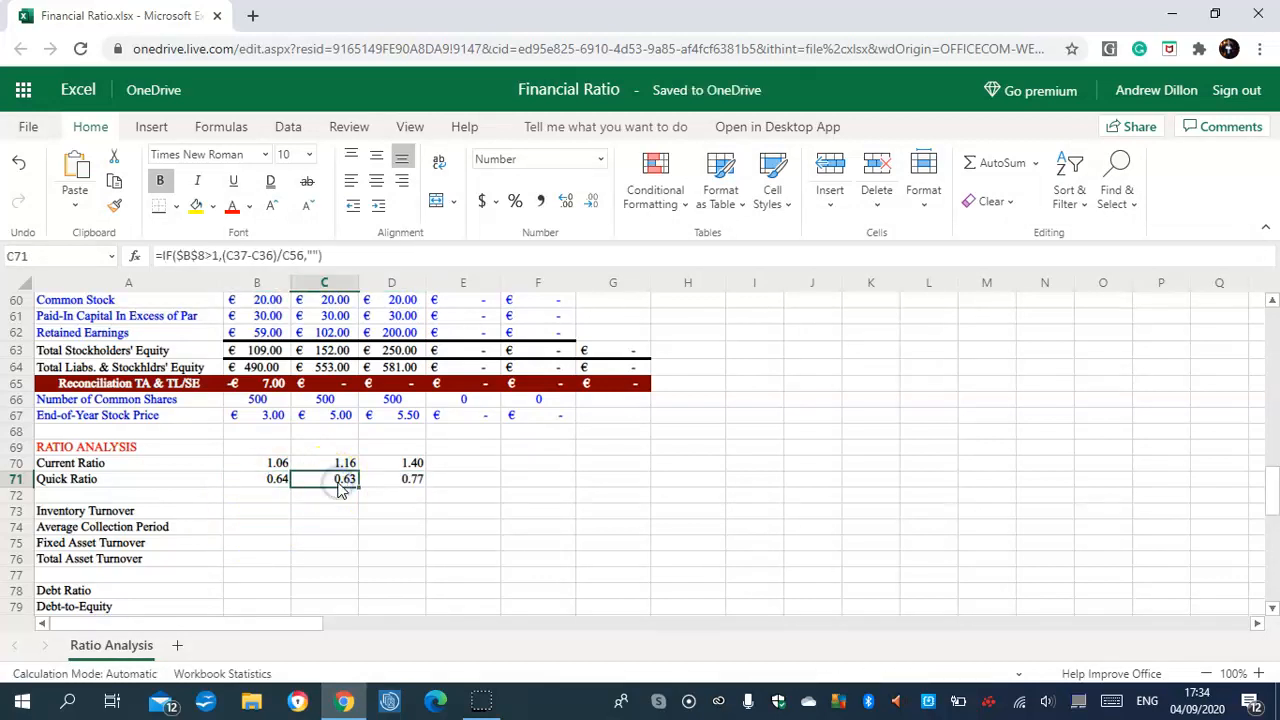
pyautogui.click(399, 480)
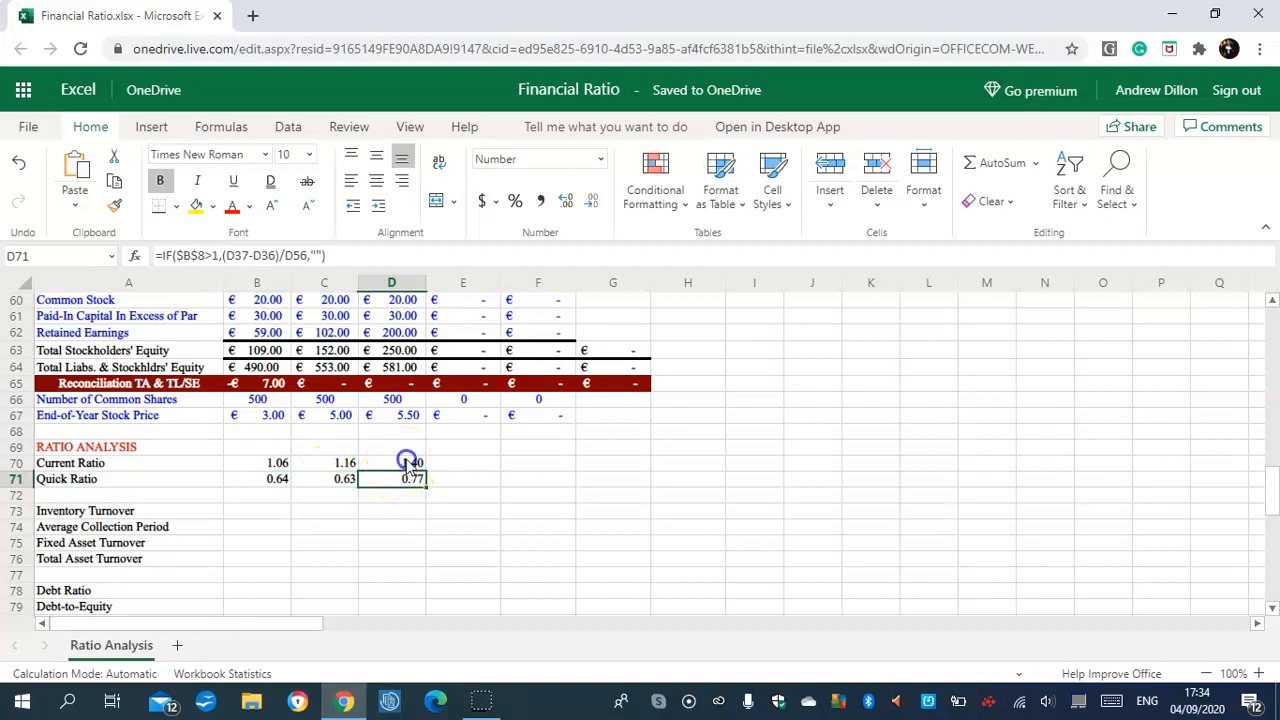
pyautogui.click(408, 464)
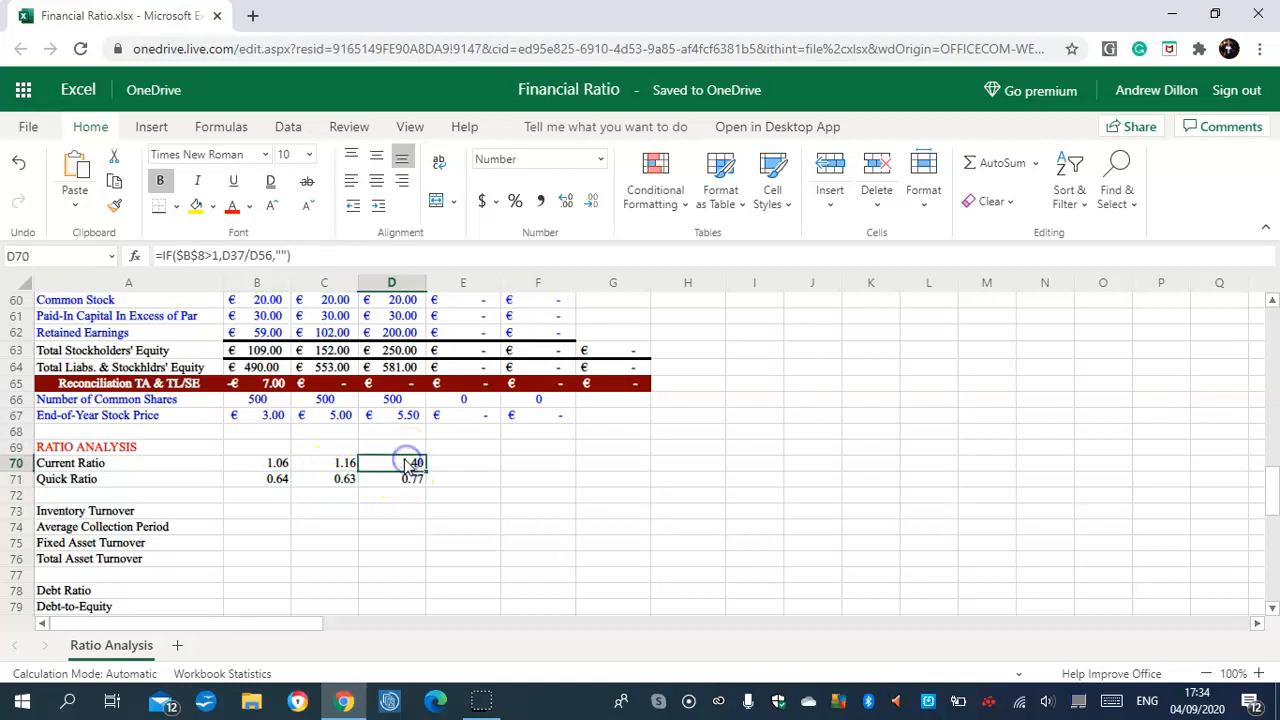
# Calculate the first year's Inventory Turnover in B73 with the formula =IF($B$8>0,B14/B36,"")
pyautogui.click(257, 513)
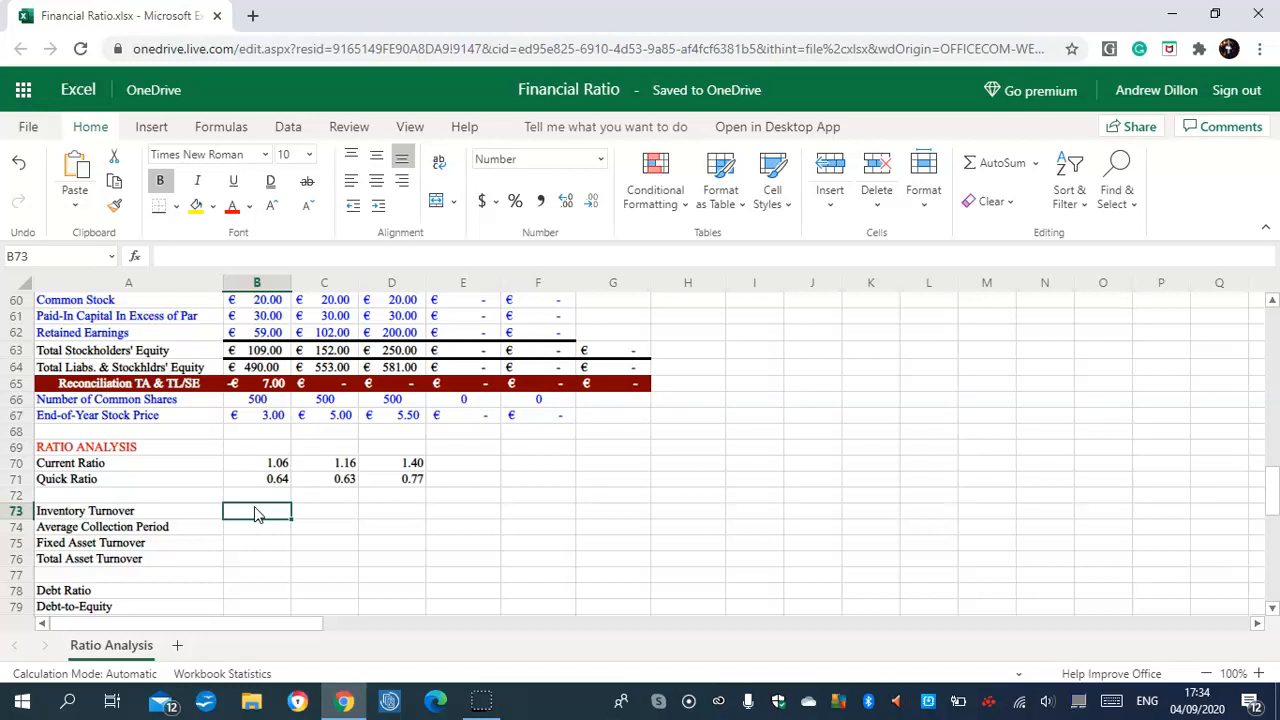
pyautogui.write('=I')
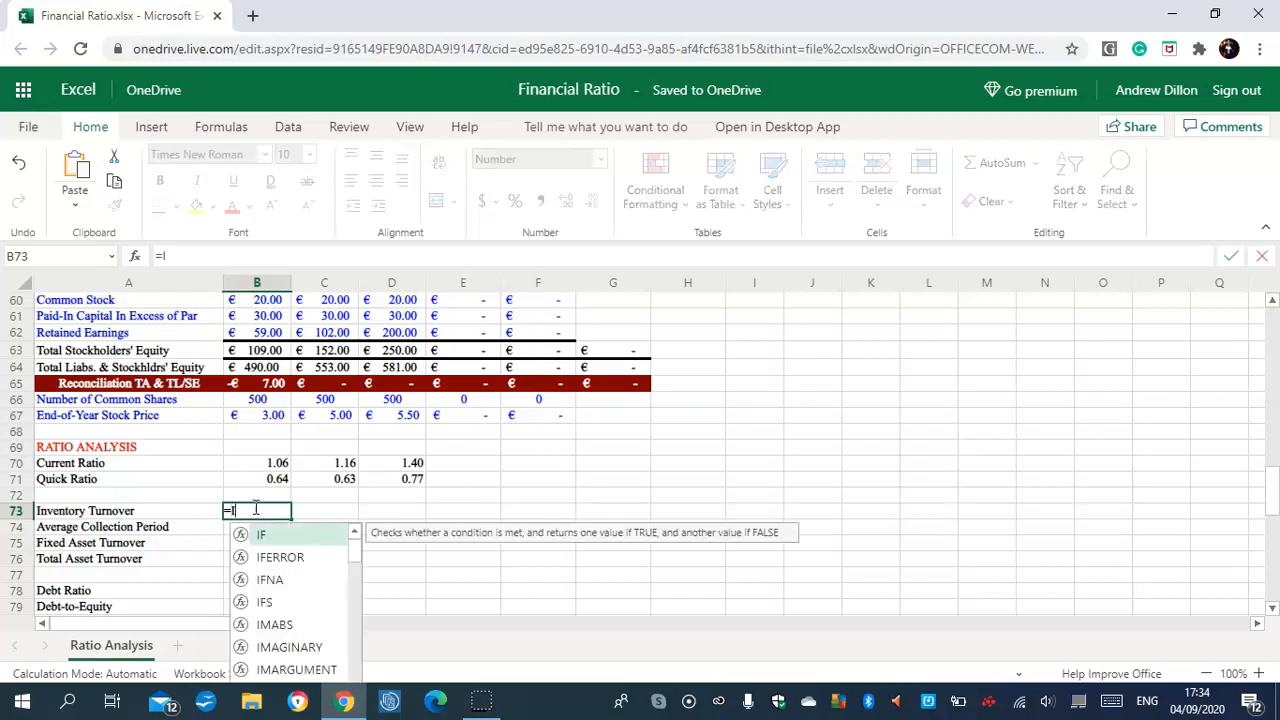
pyautogui.write('F(')
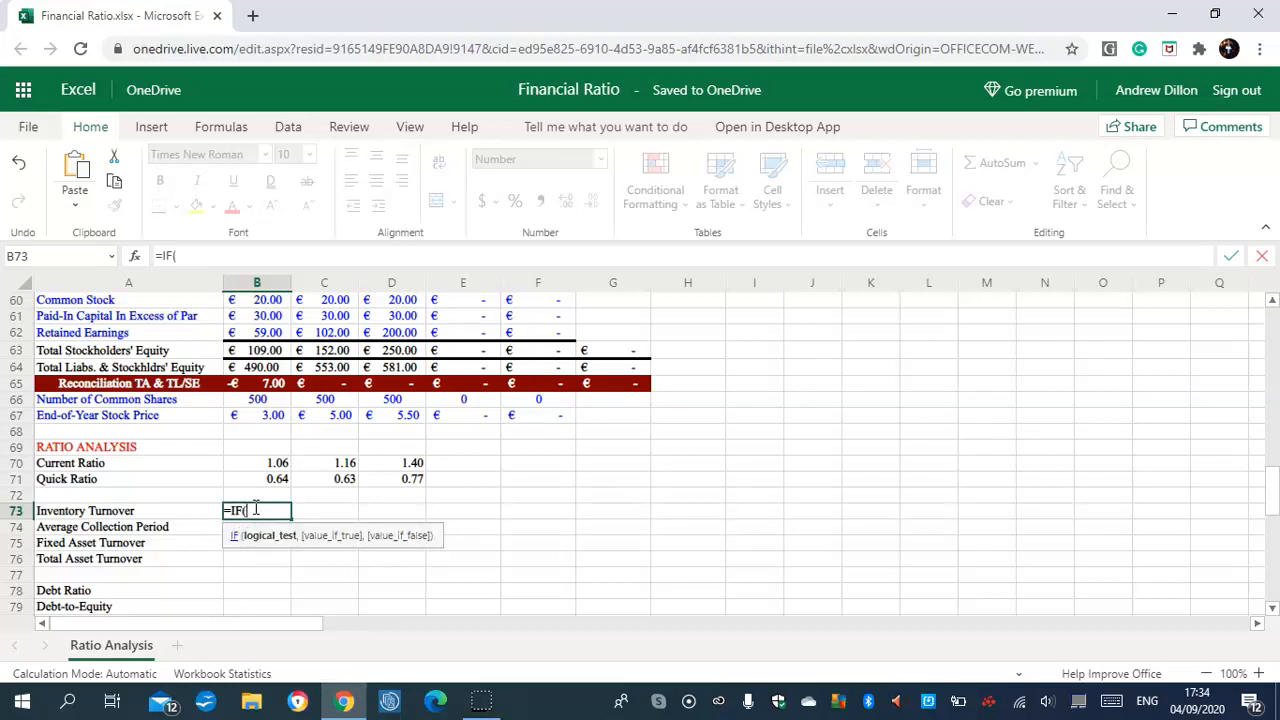
pyautogui.write('$B€')
pyautogui.write('$8')
pyautogui.write('>')
pyautogui.write('0,')
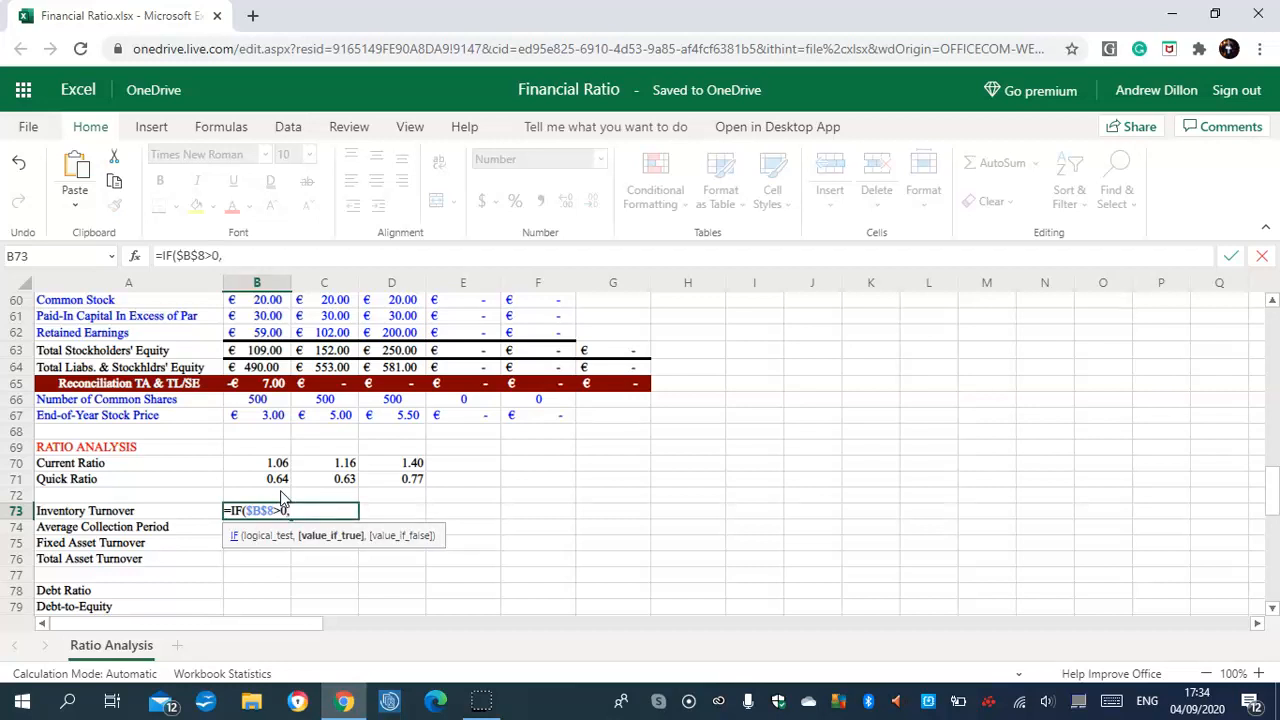
pyautogui.write('B14/B')
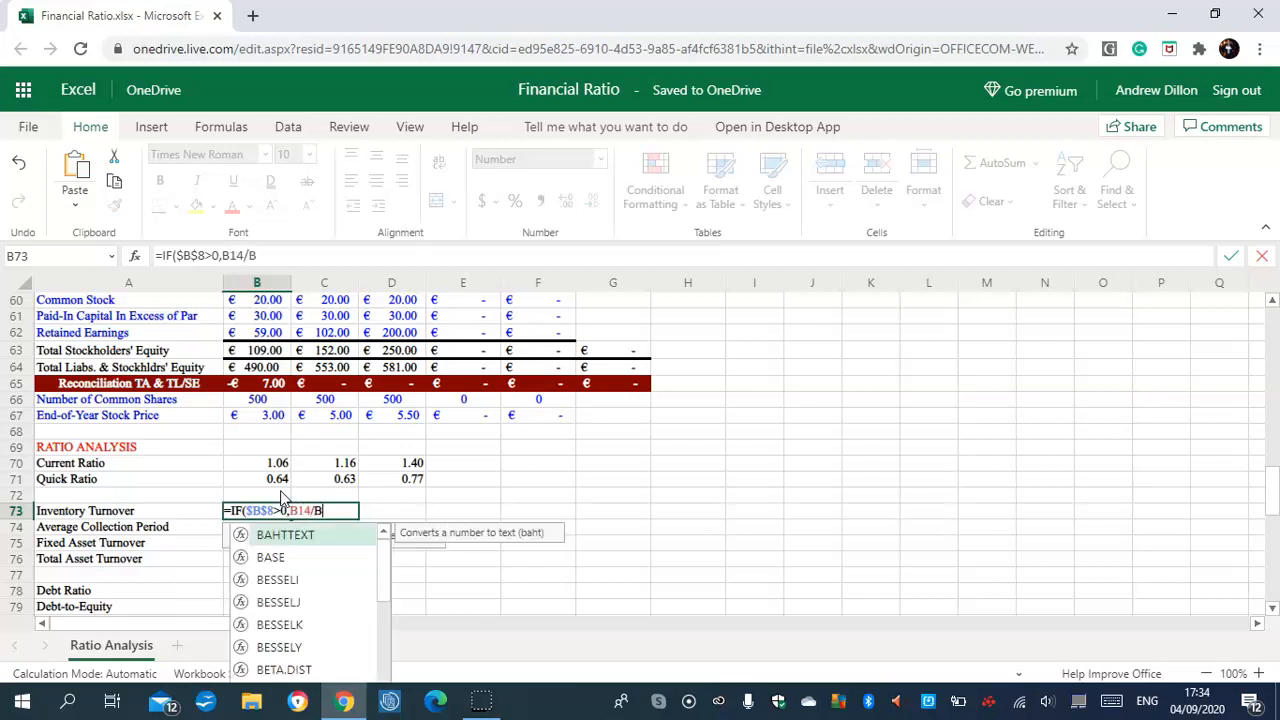
pyautogui.write('36,"")')
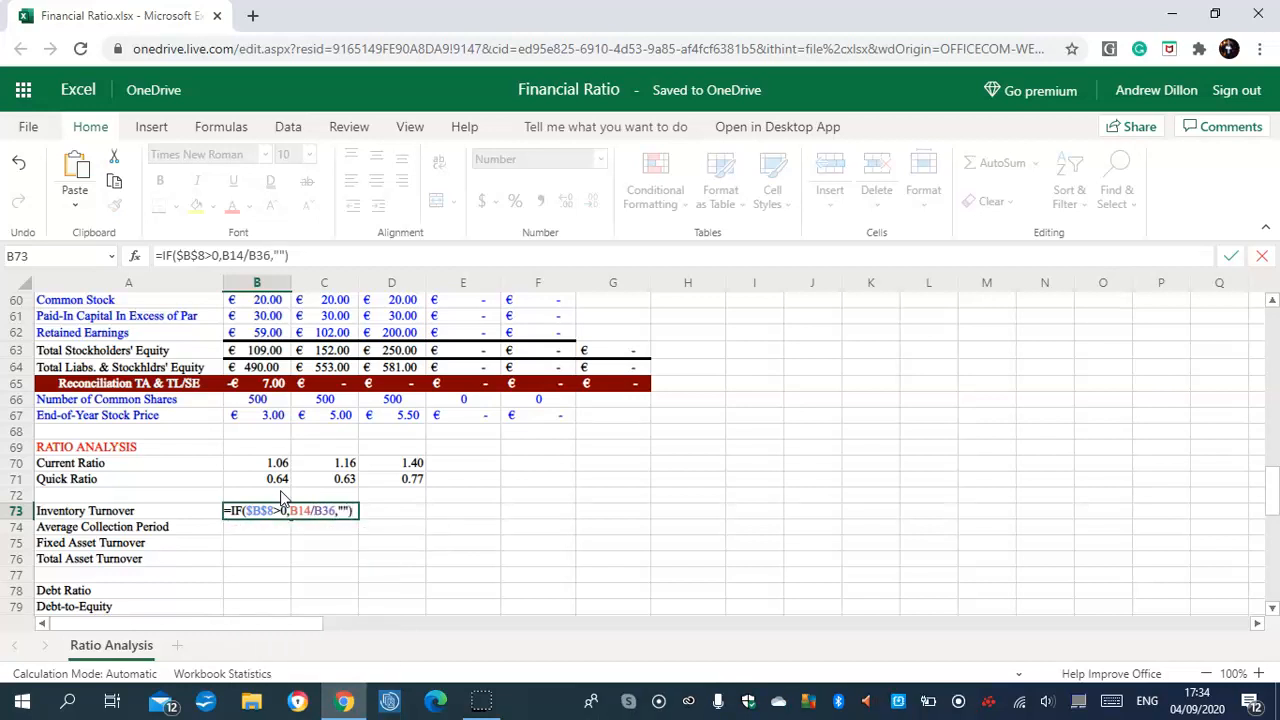
pyautogui.press('Return')
# Fill the Inventory Turnover formula from B73 across to E73, and clear E73 so the row ends at column D
pyautogui.click(275, 522)
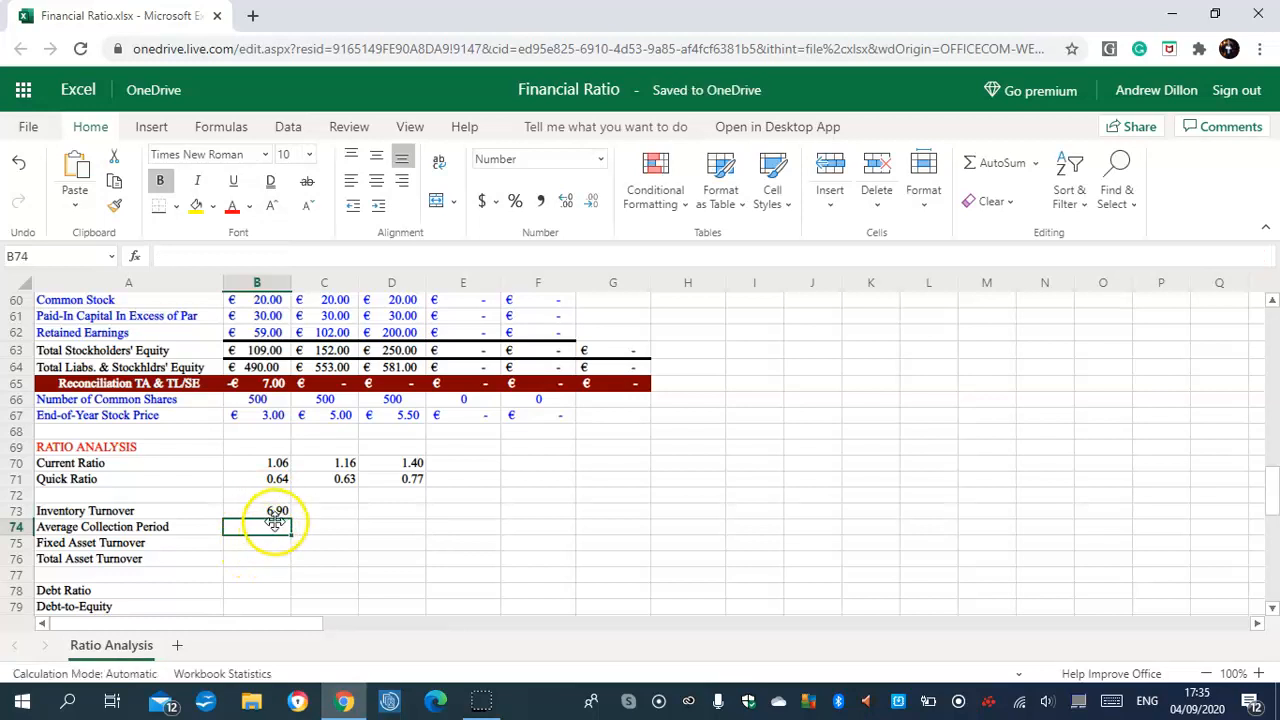
pyautogui.click(275, 510)
pyautogui.moveTo(290, 518); pyautogui.dragTo(461, 514)
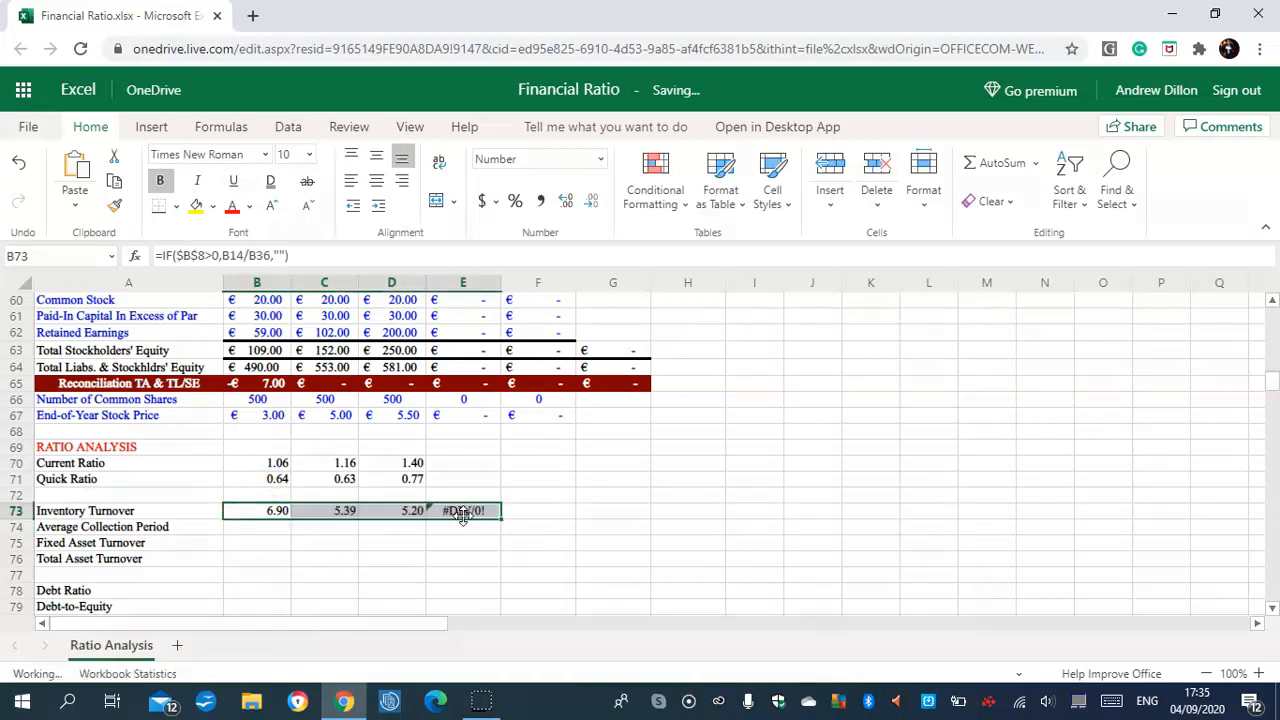
pyautogui.click(463, 514)
pyautogui.press('BackSpace')
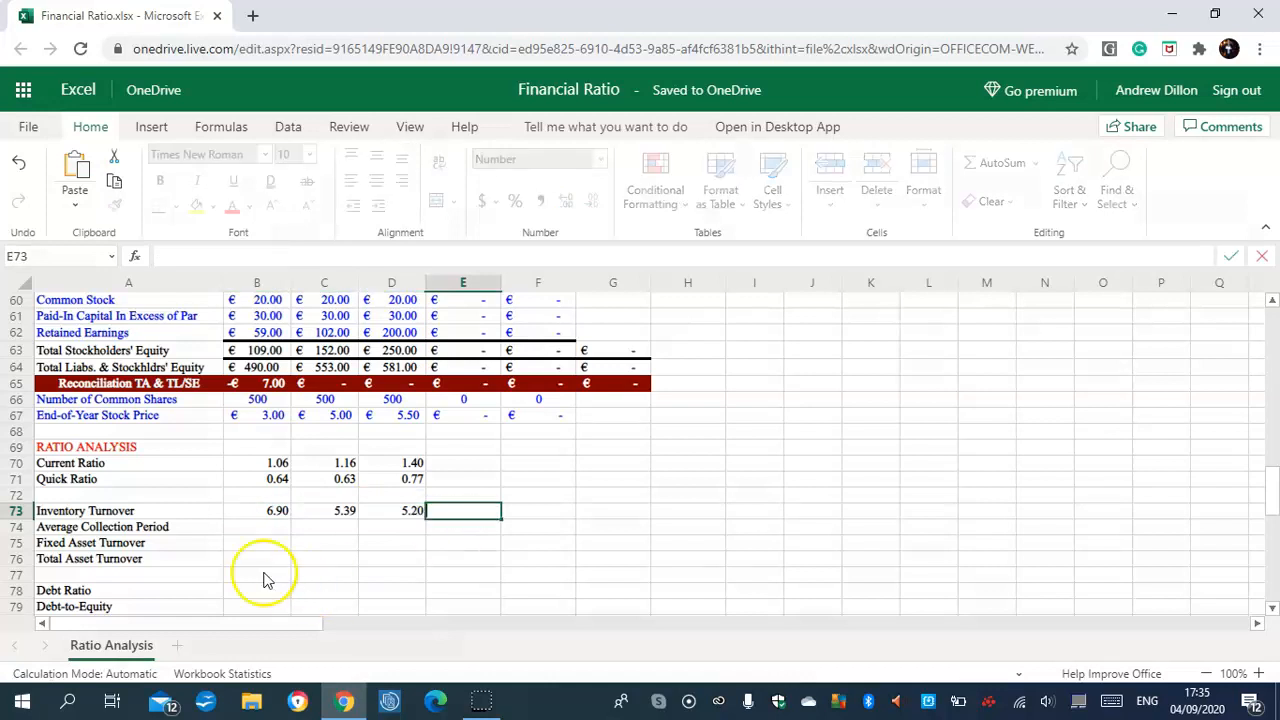
# Calculate the first year's Average Collection Period in B74 with the formula =IF($B$8>1,B35/(B13/360),"")
pyautogui.click(266, 527)
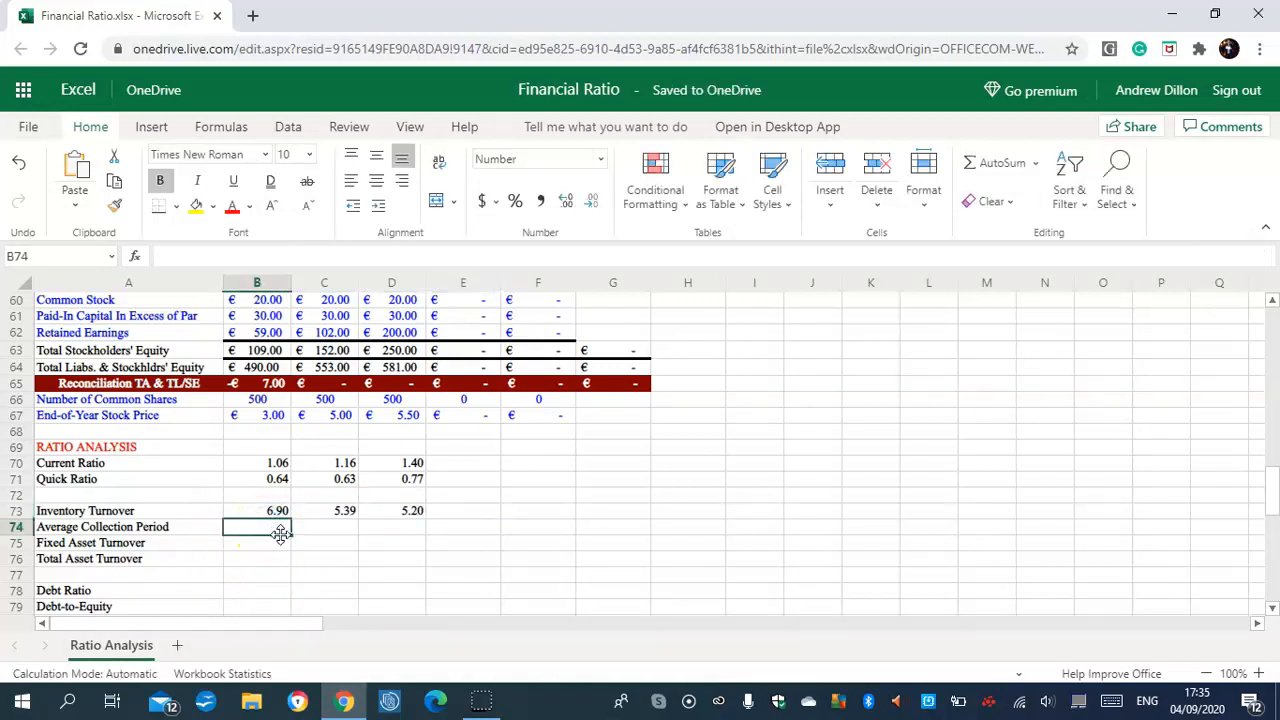
pyautogui.click(271, 530)
pyautogui.write('=IF')
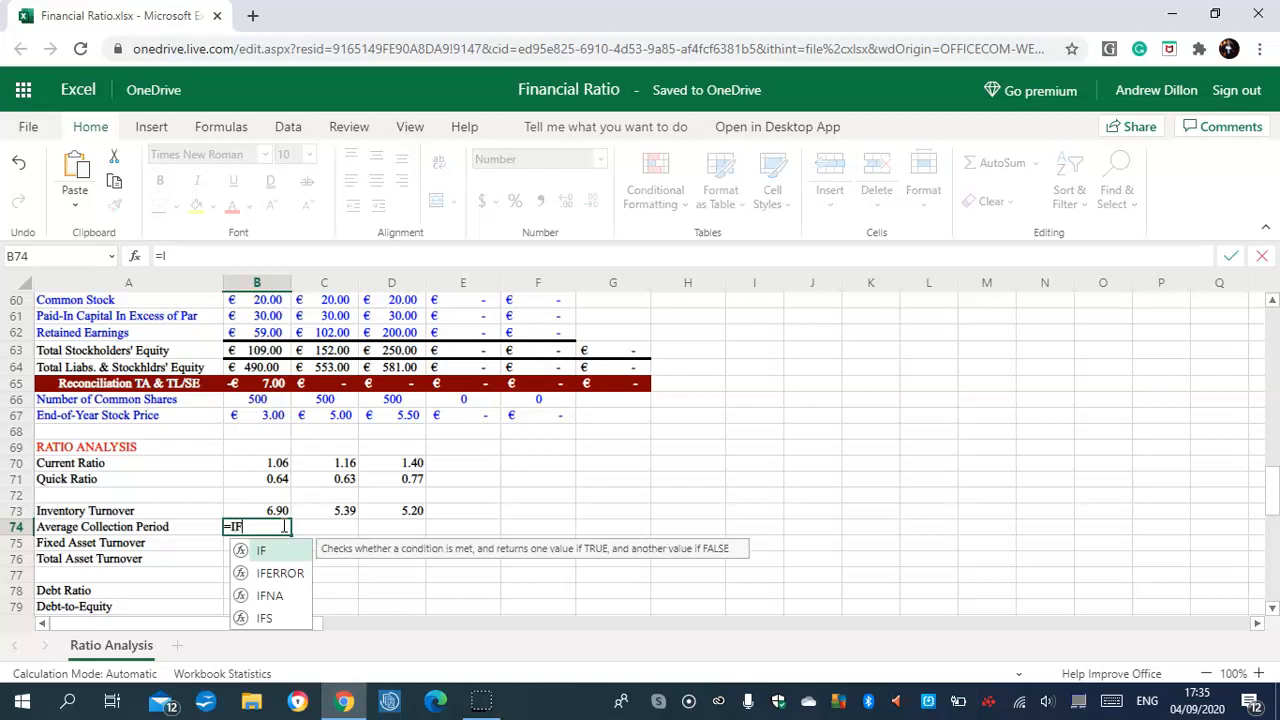
pyautogui.write('(')
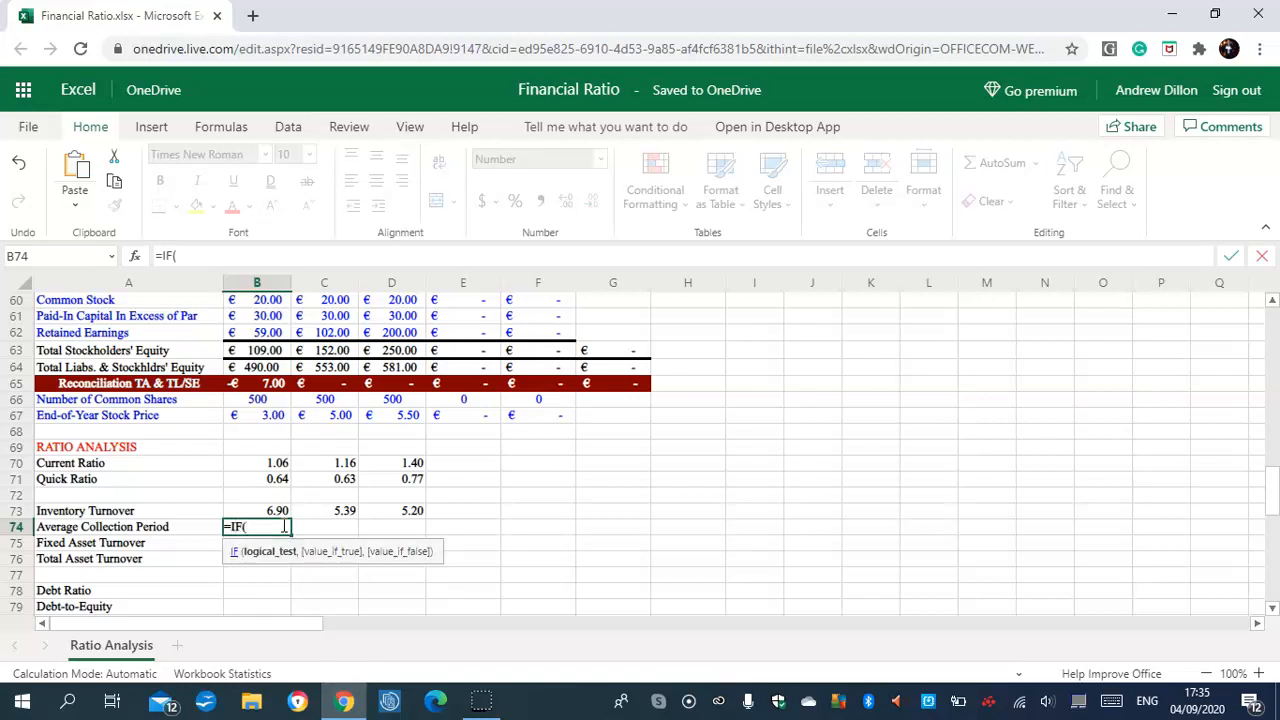
pyautogui.write('$B$8>1,')
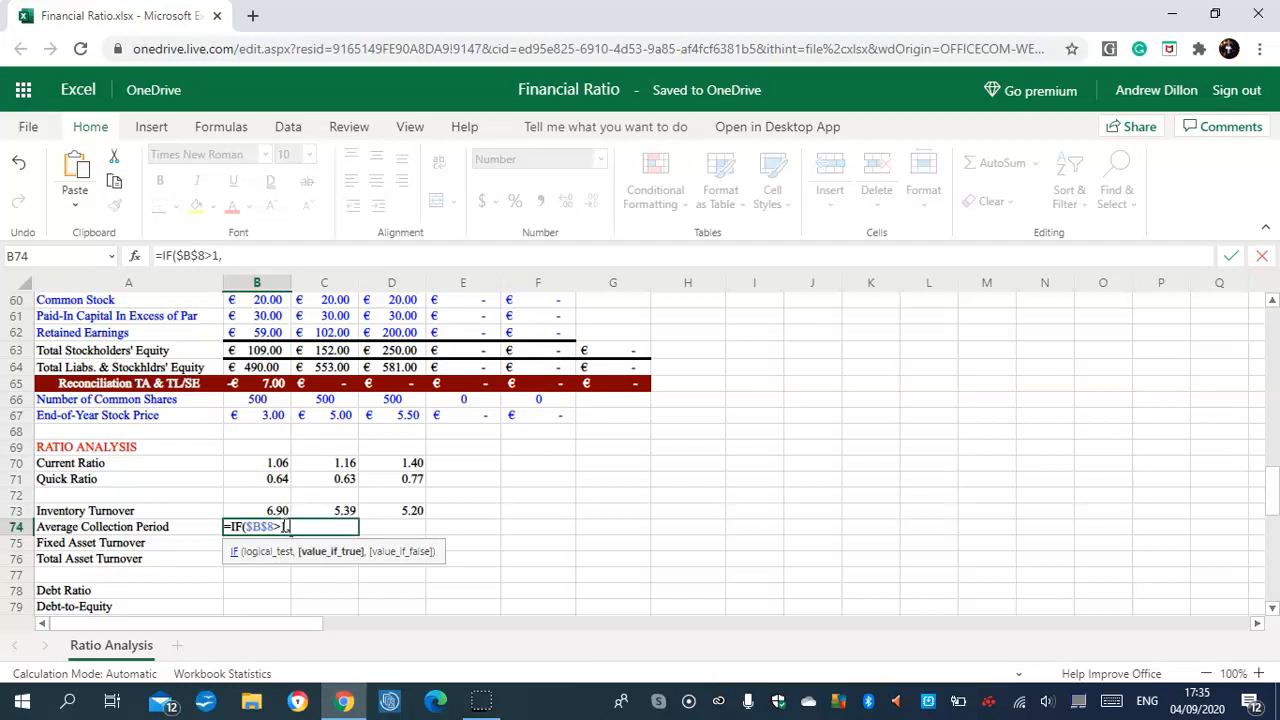
pyautogui.write('B35/')
pyautogui.write('(B13')
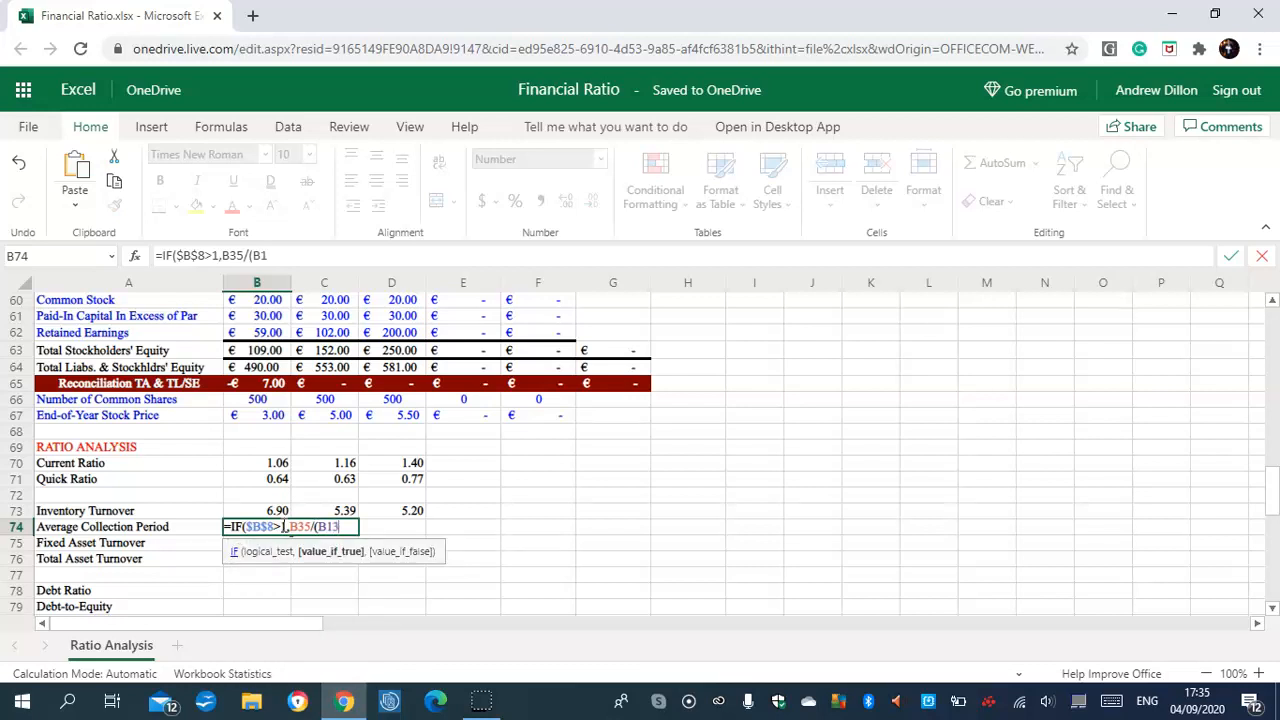
pyautogui.write('/360)')
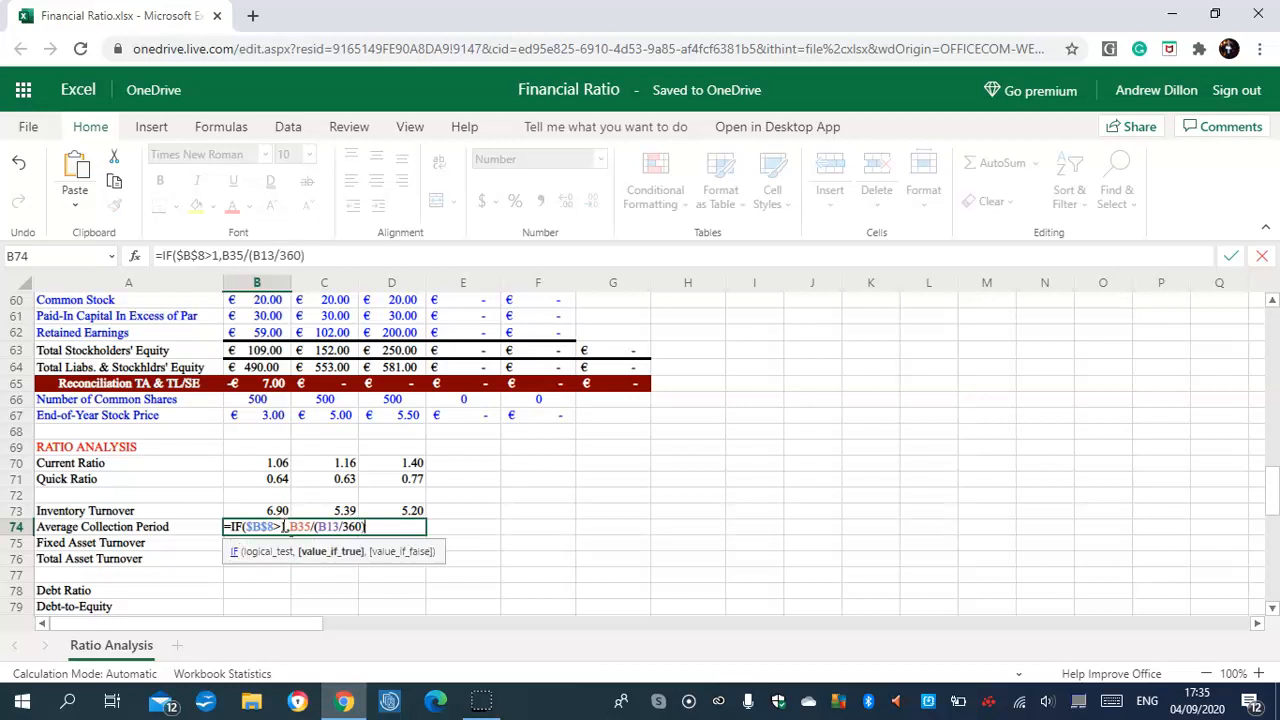
pyautogui.write(',"")')
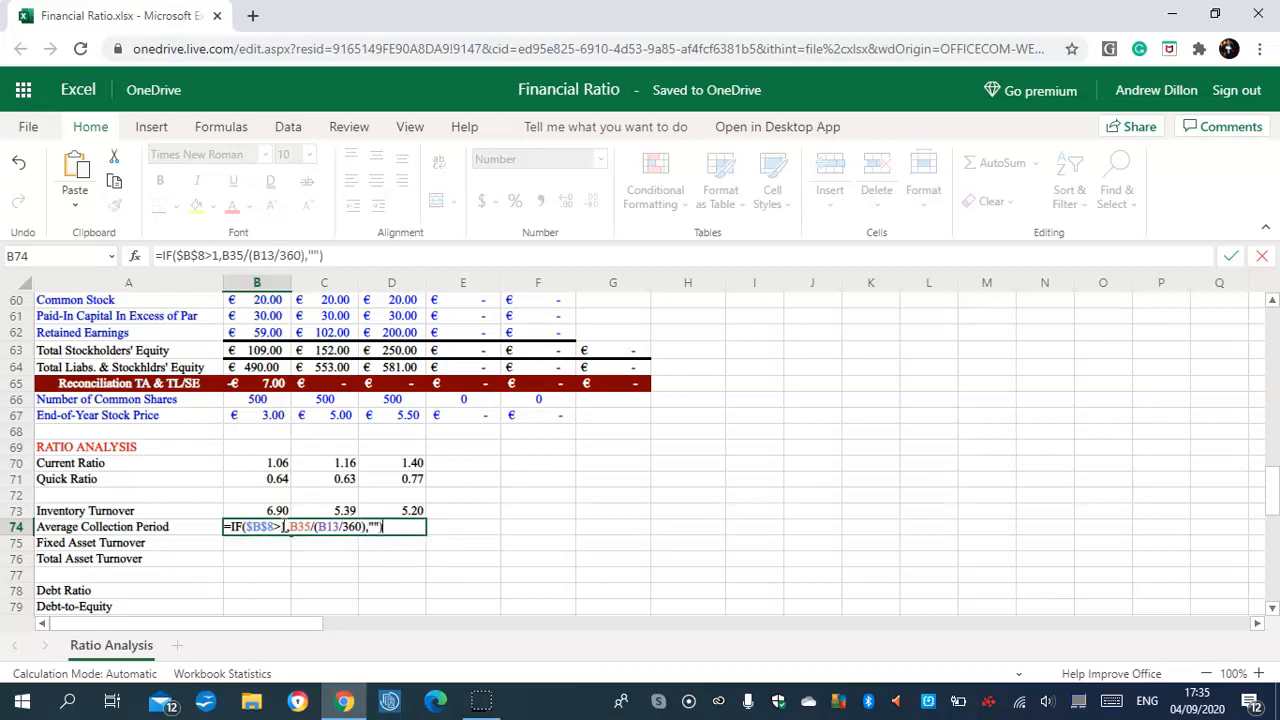
pyautogui.press('Return')
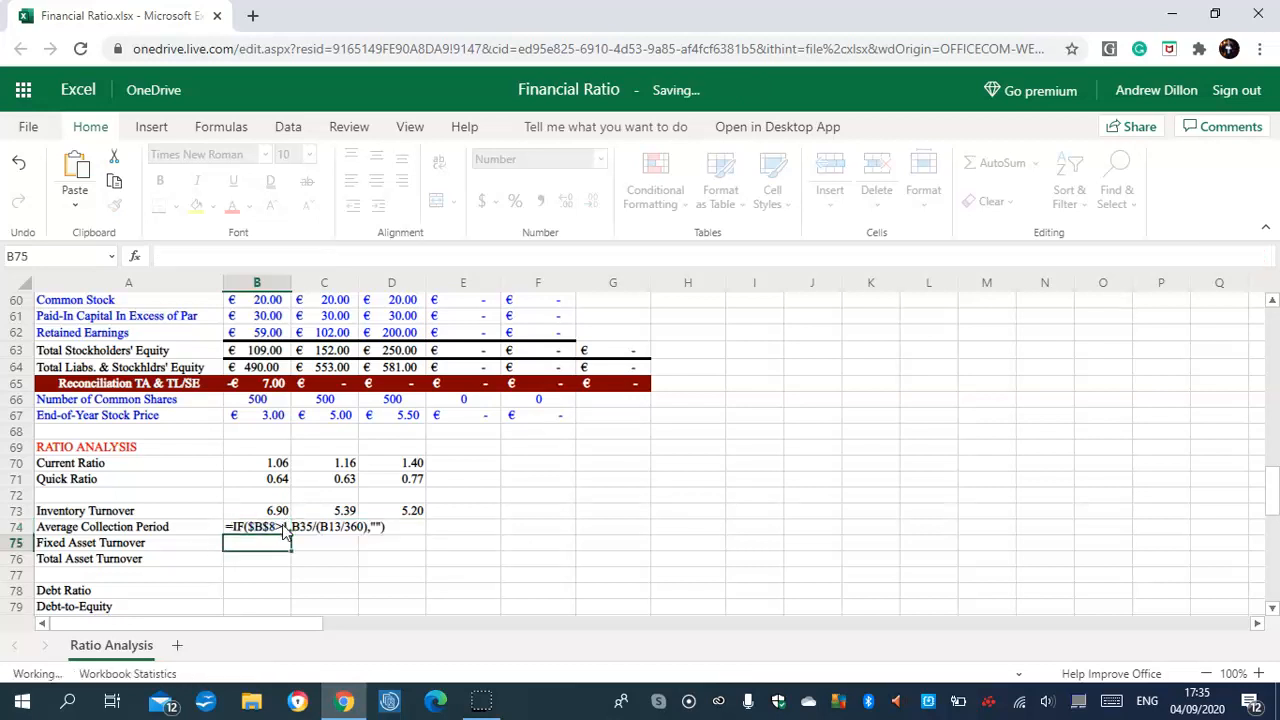
# Fill the Average Collection Period formula from B74 across to D74 and check the formula in each year's cell
pyautogui.click(284, 526)
pyautogui.moveTo(290, 536); pyautogui.dragTo(377, 526)
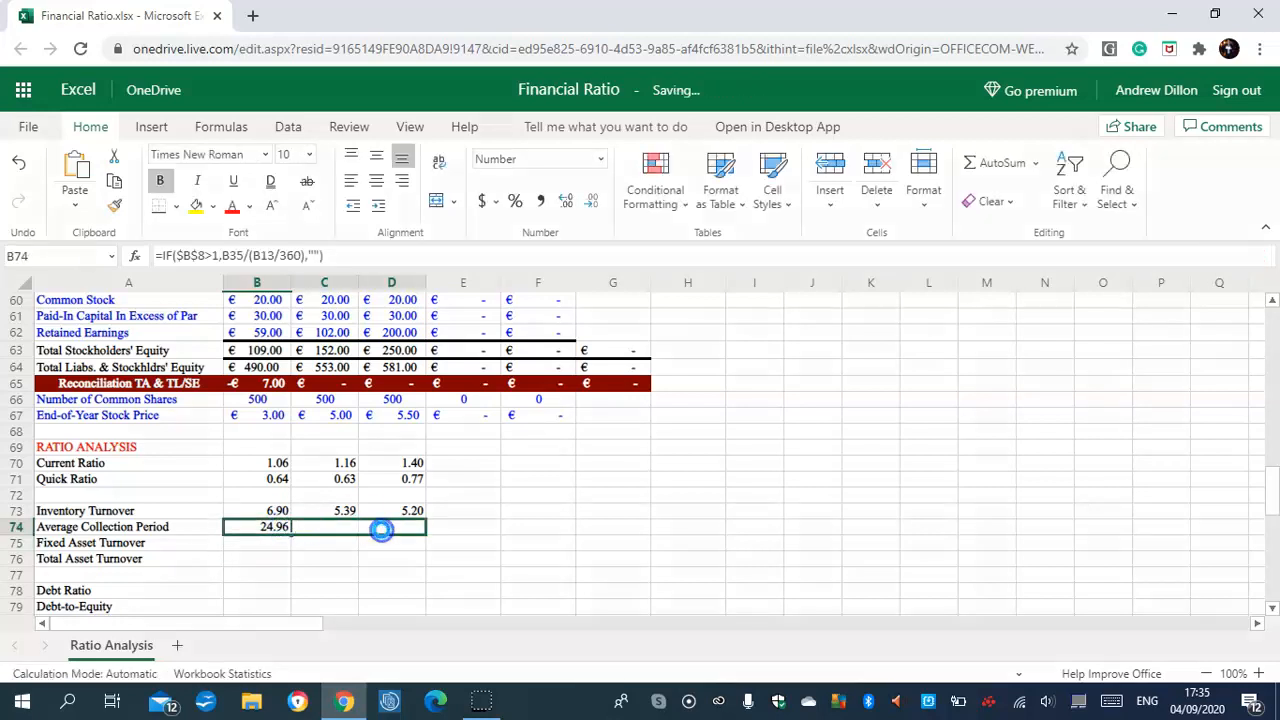
pyautogui.click(276, 532)
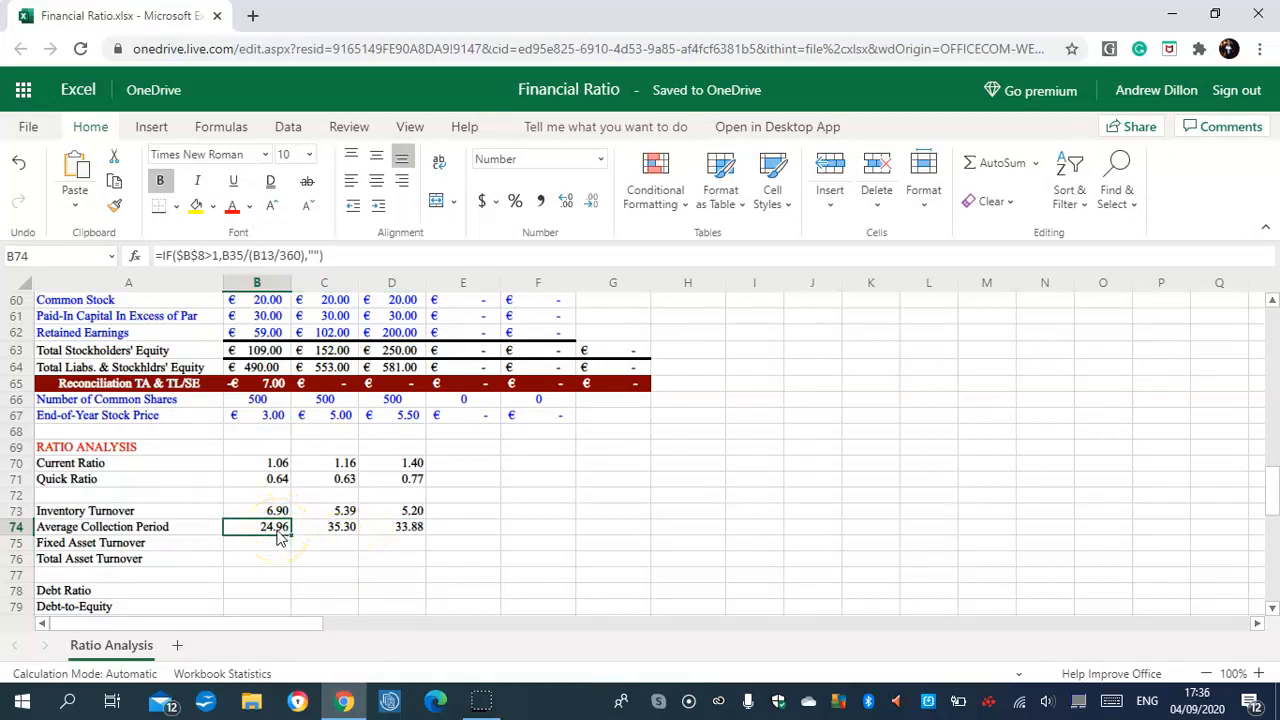
pyautogui.click(340, 530)
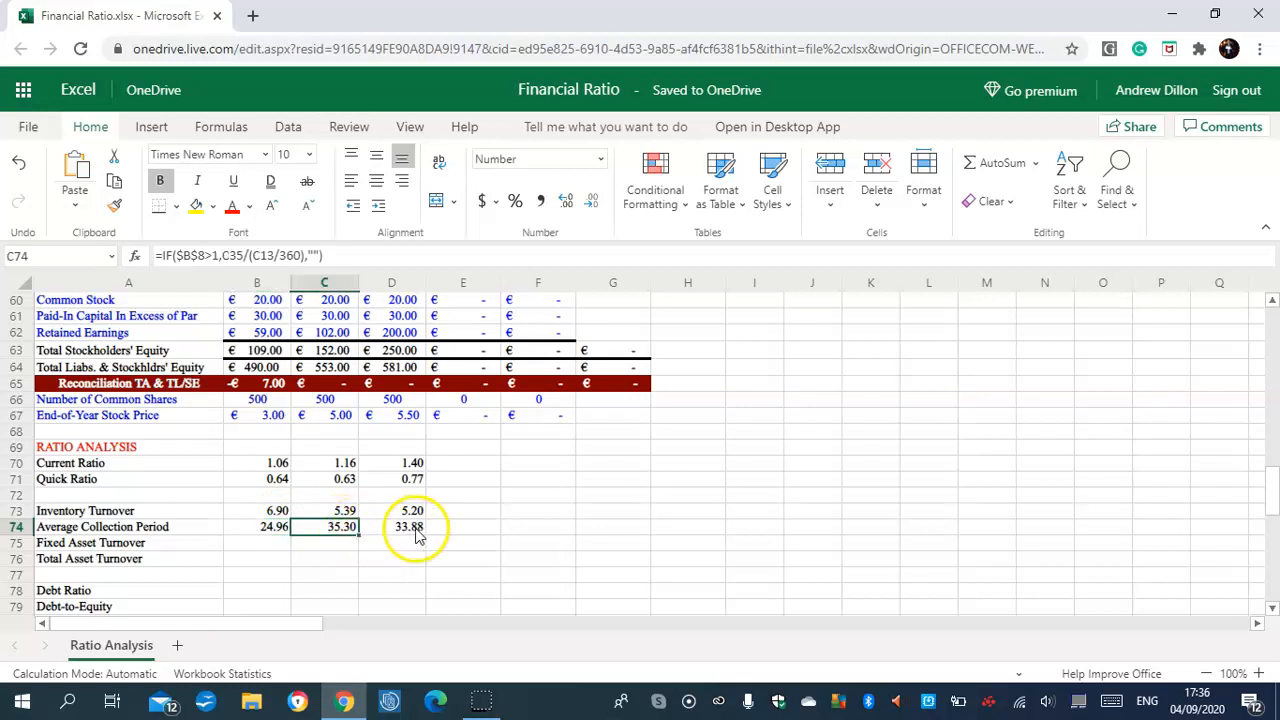
pyautogui.click(416, 535)
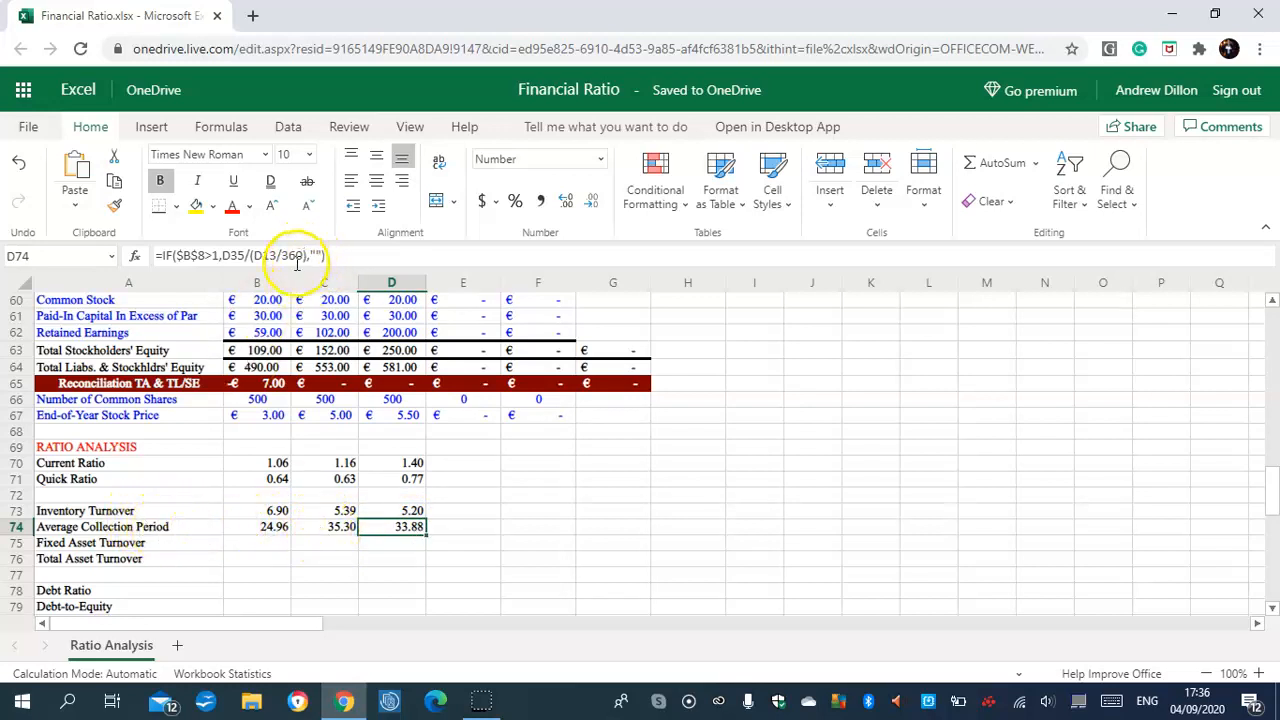
# Enter =IF($B$8>1,B13/B46,"") in B75 for the Fixed Asset Turnover and fill it across to D75
pyautogui.click(278, 543)
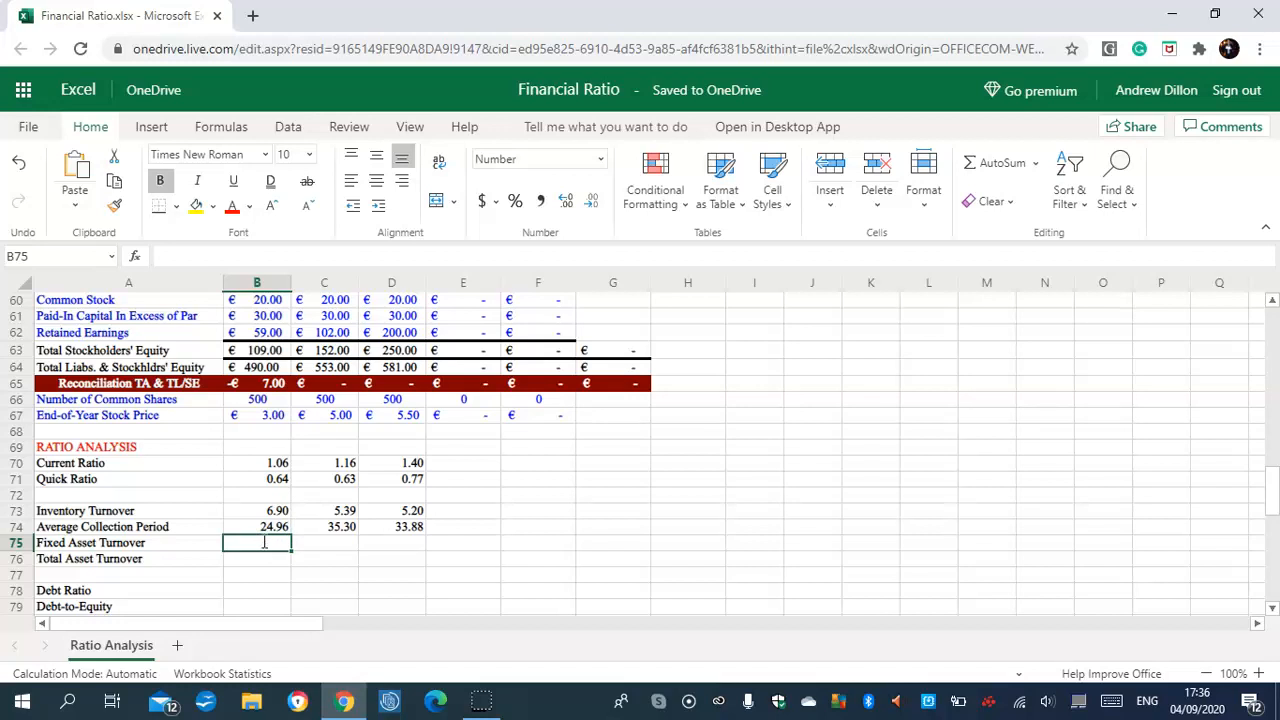
pyautogui.write('=IF')
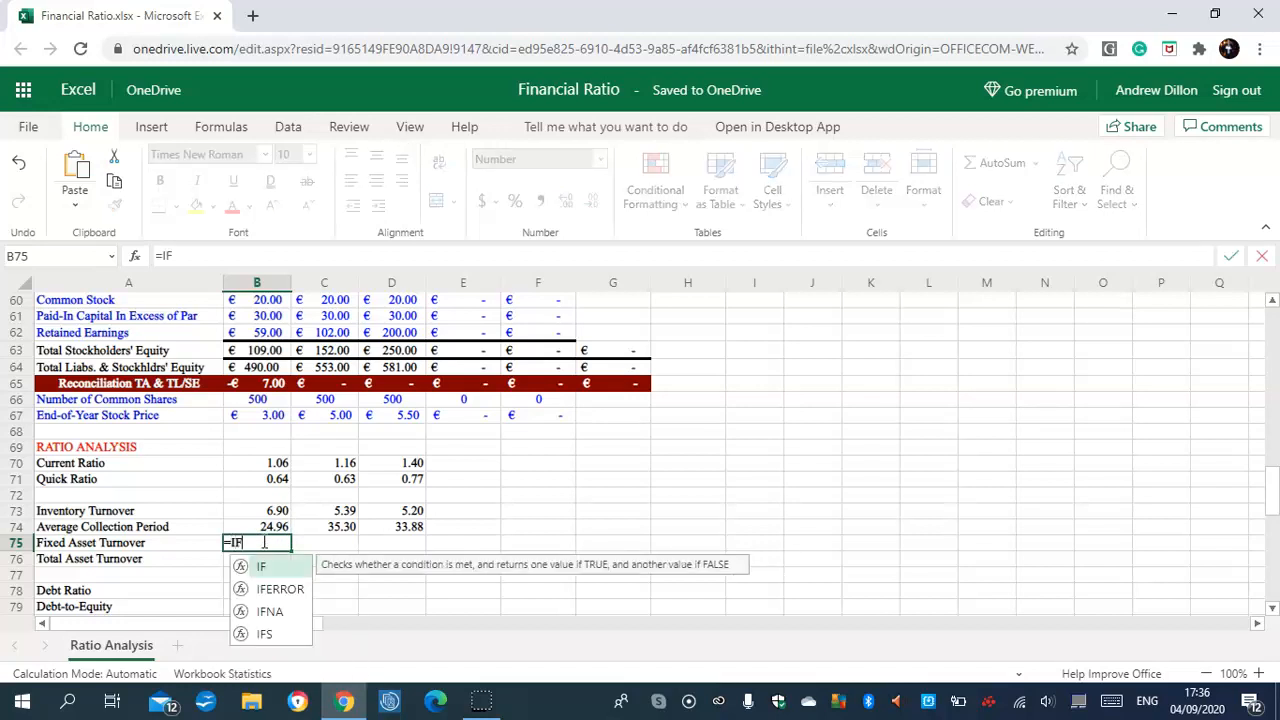
pyautogui.write('(')
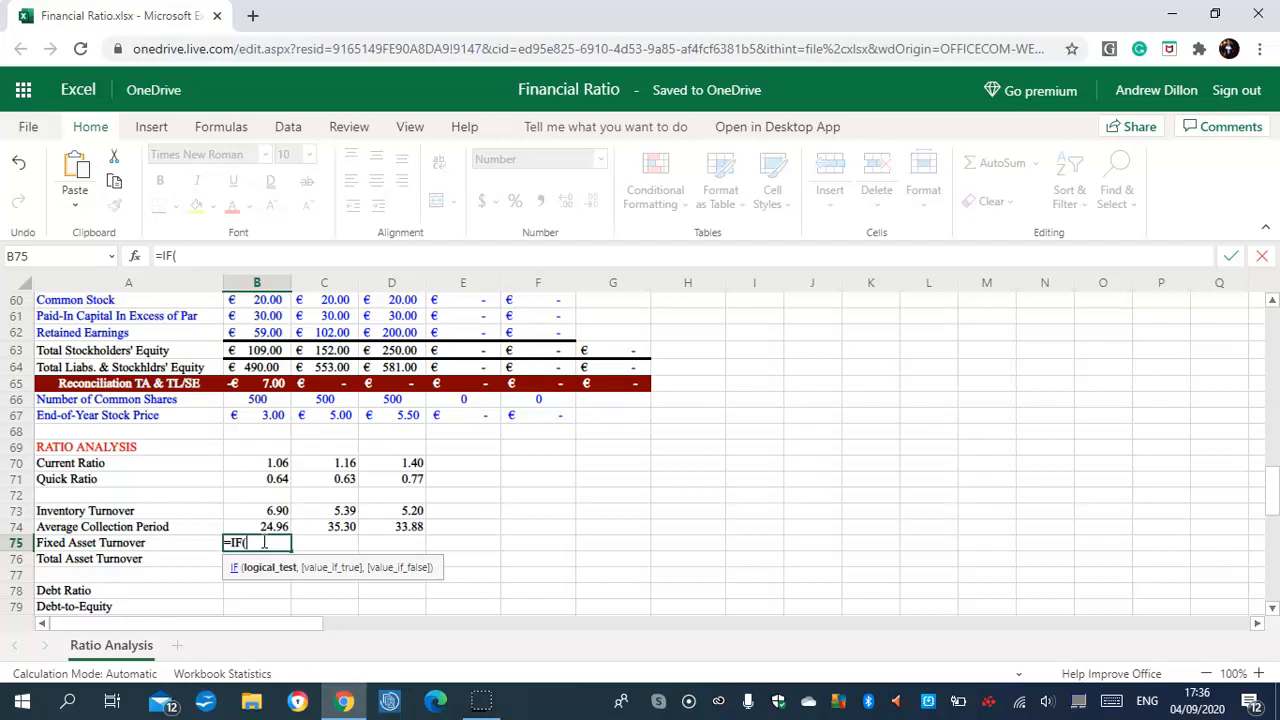
pyautogui.write('$B$8>1,B13/')
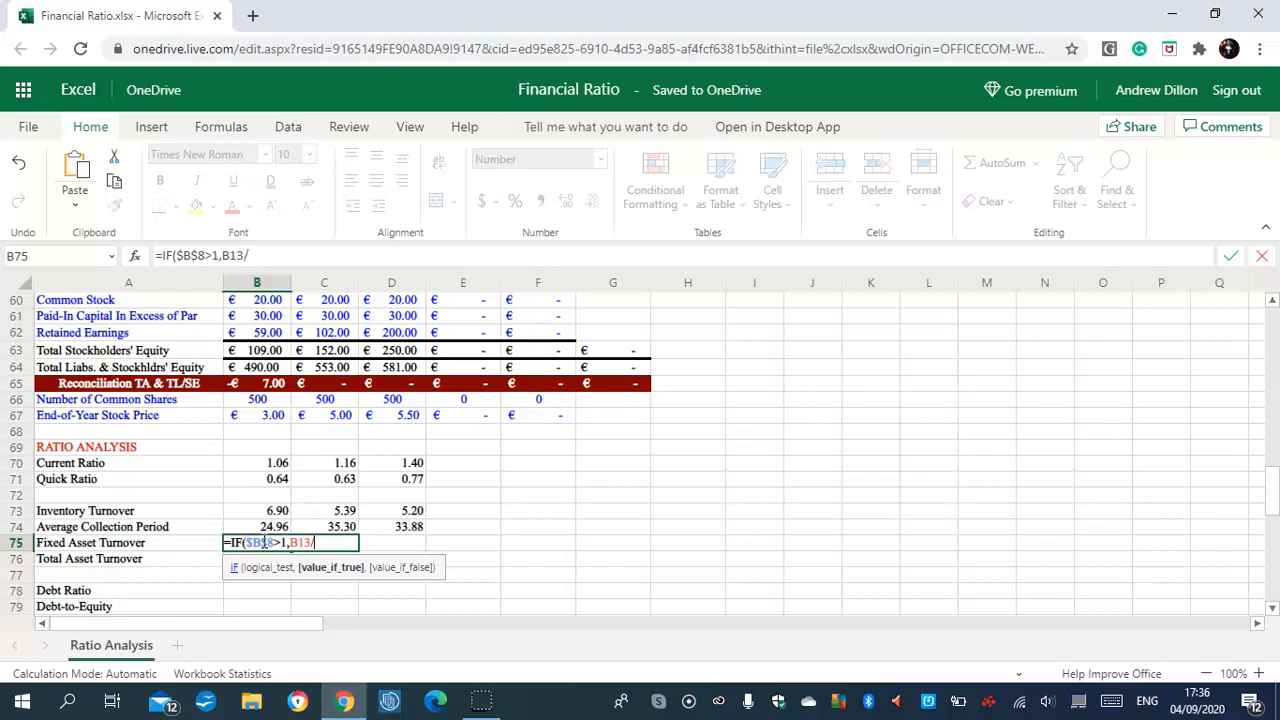
pyautogui.write('B46,"")')
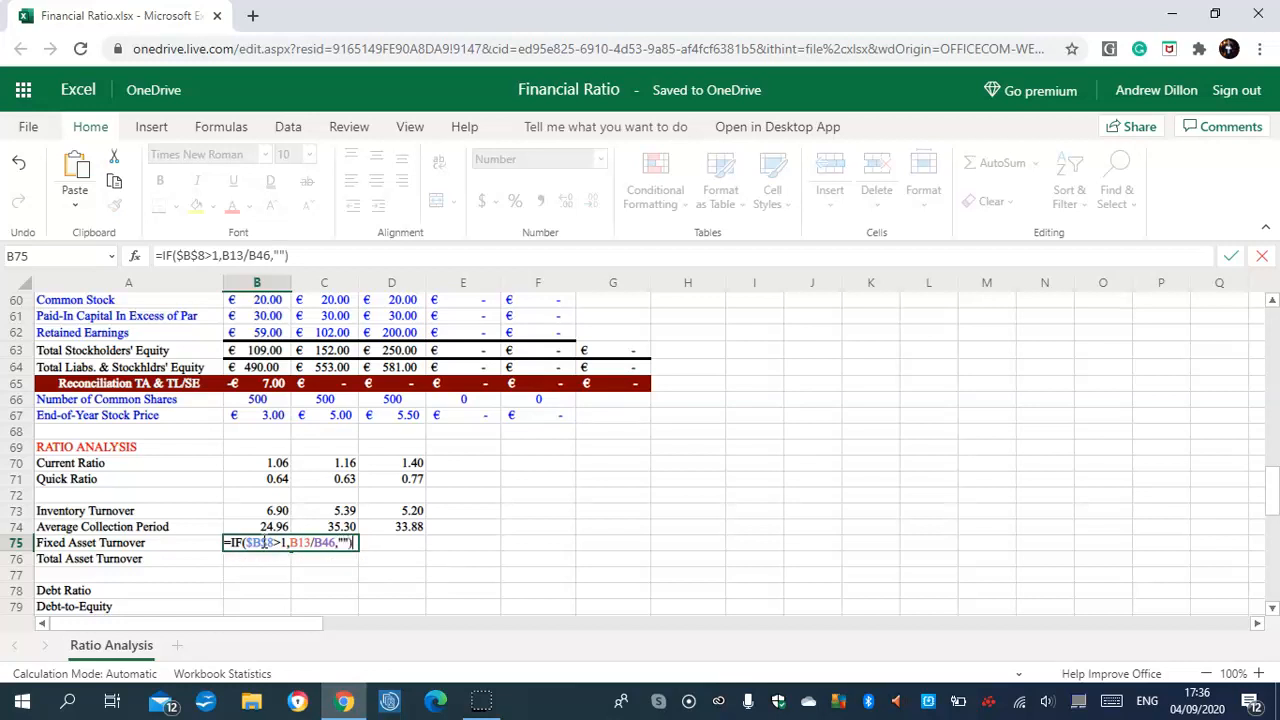
pyautogui.press('Return')
pyautogui.click(272, 545)
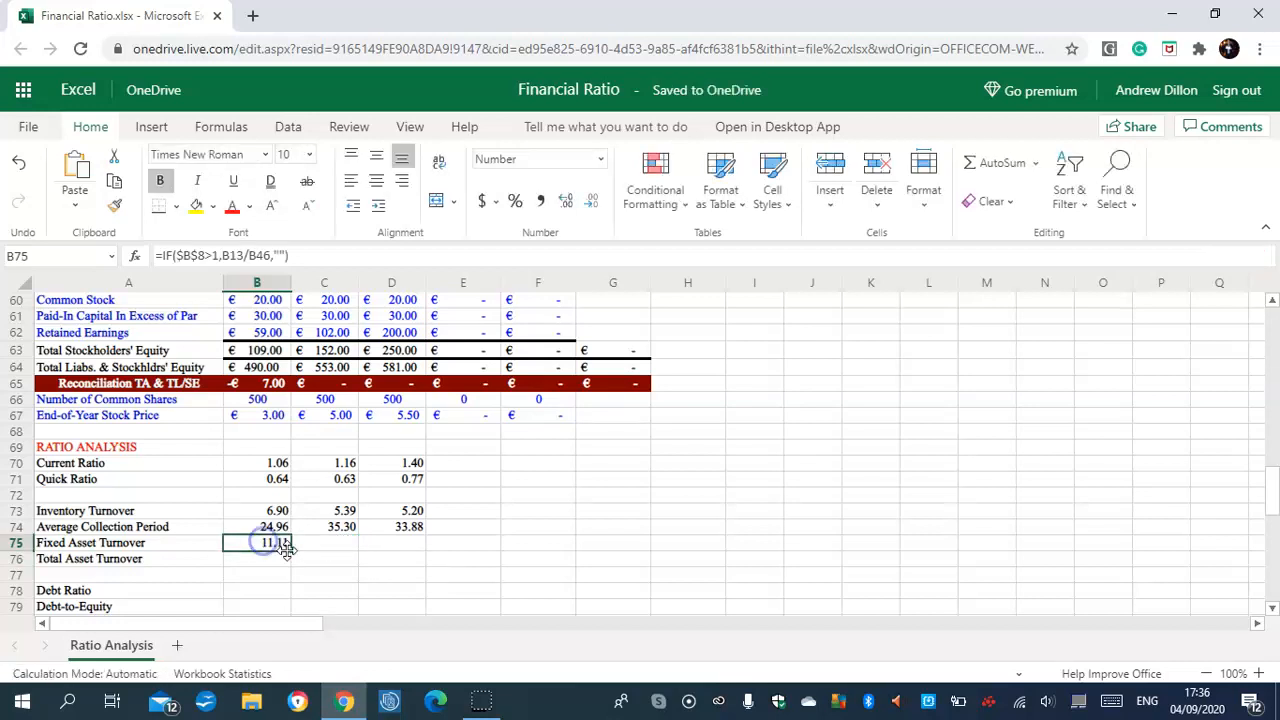
pyautogui.moveTo(288, 549); pyautogui.dragTo(383, 546)
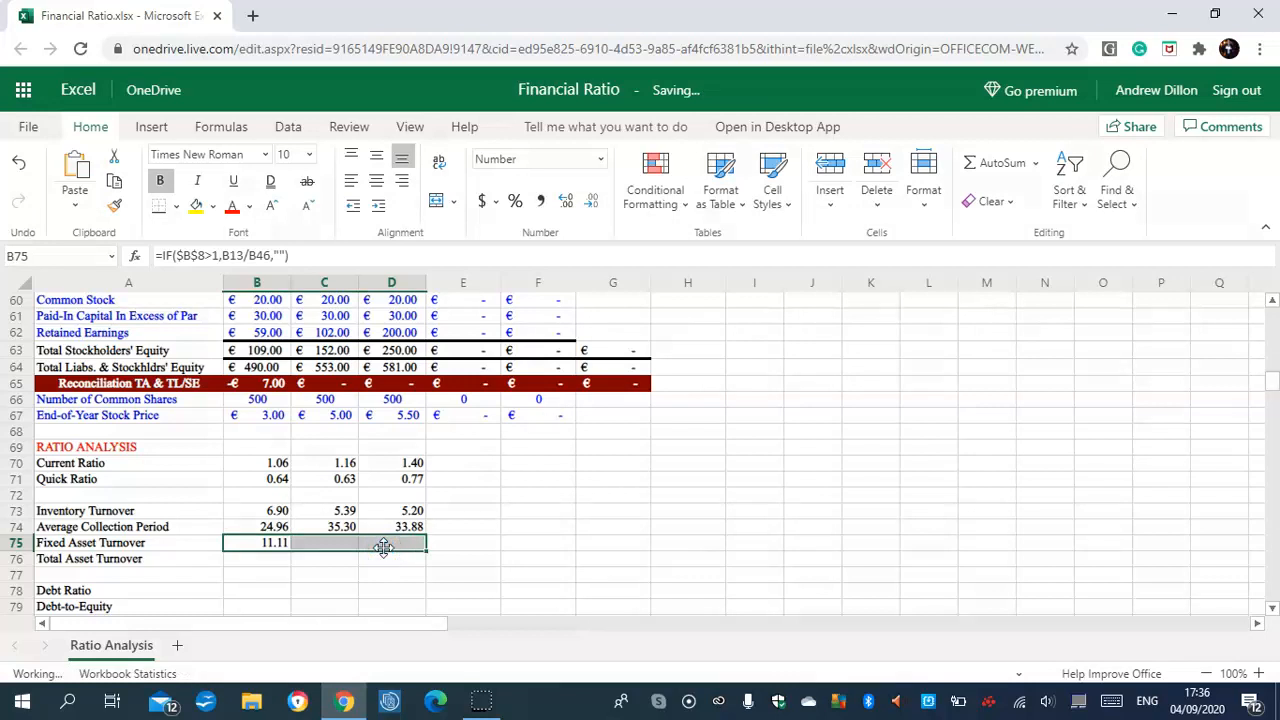
# Enter =IF($B$8>0,B13/B48,"") in B76 for the Total Asset Turnover and fill it across to D76
pyautogui.click(266, 561)
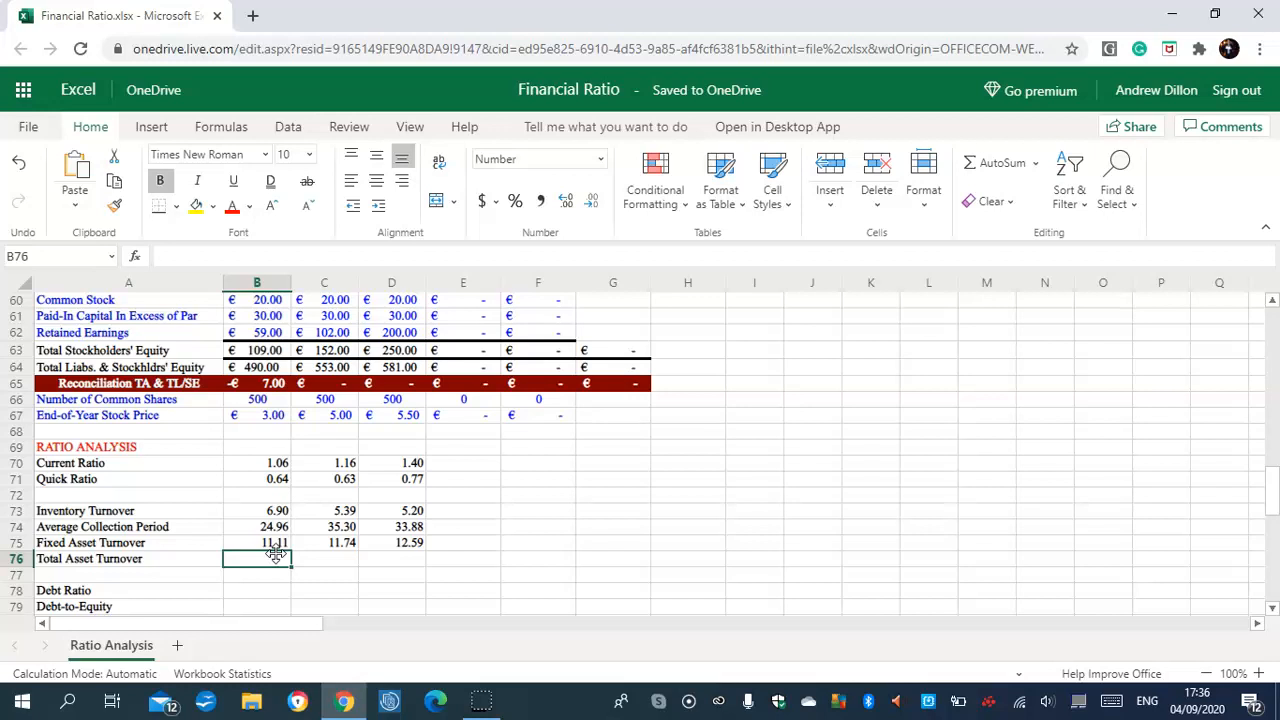
pyautogui.write('=IF')
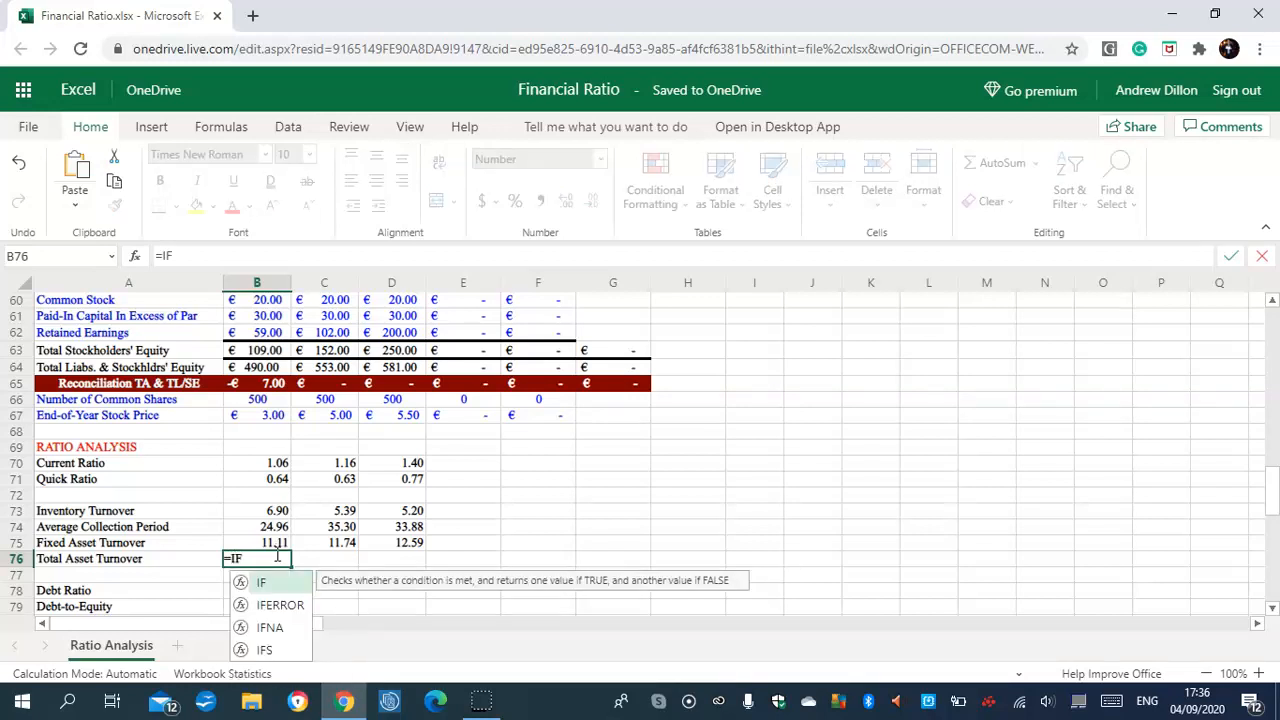
pyautogui.write('(')
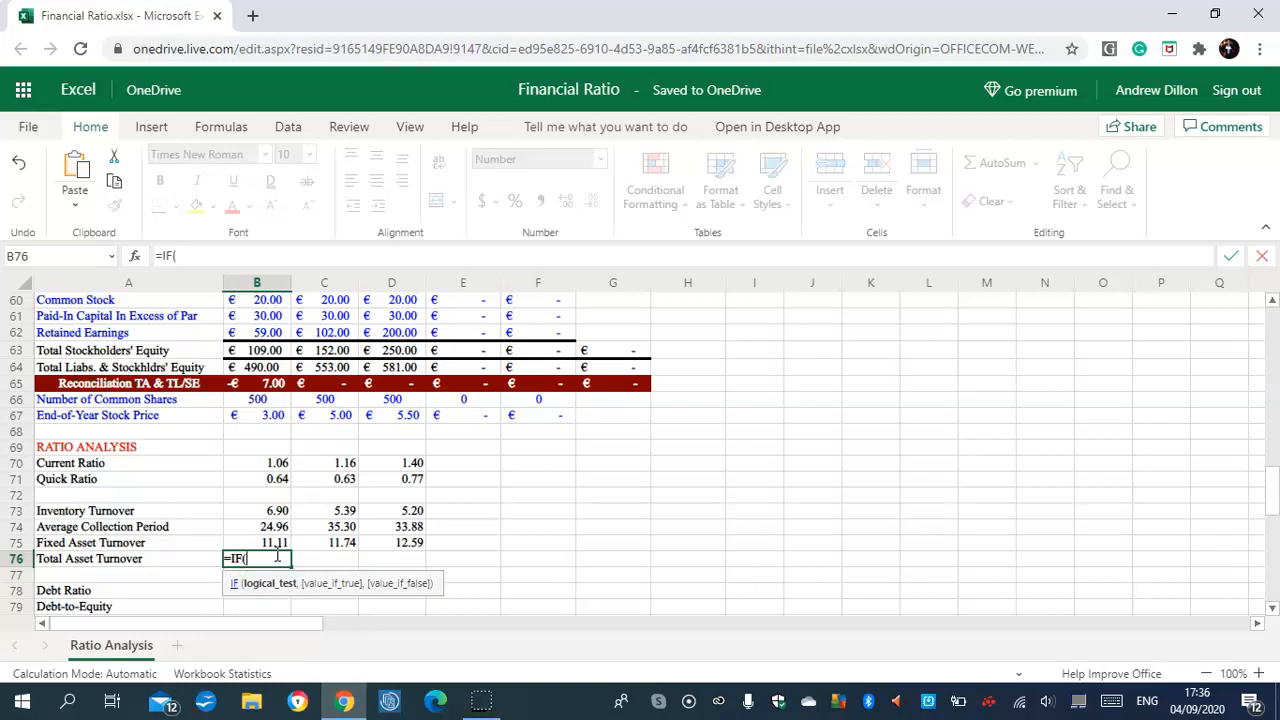
pyautogui.write('$B$8>0,')
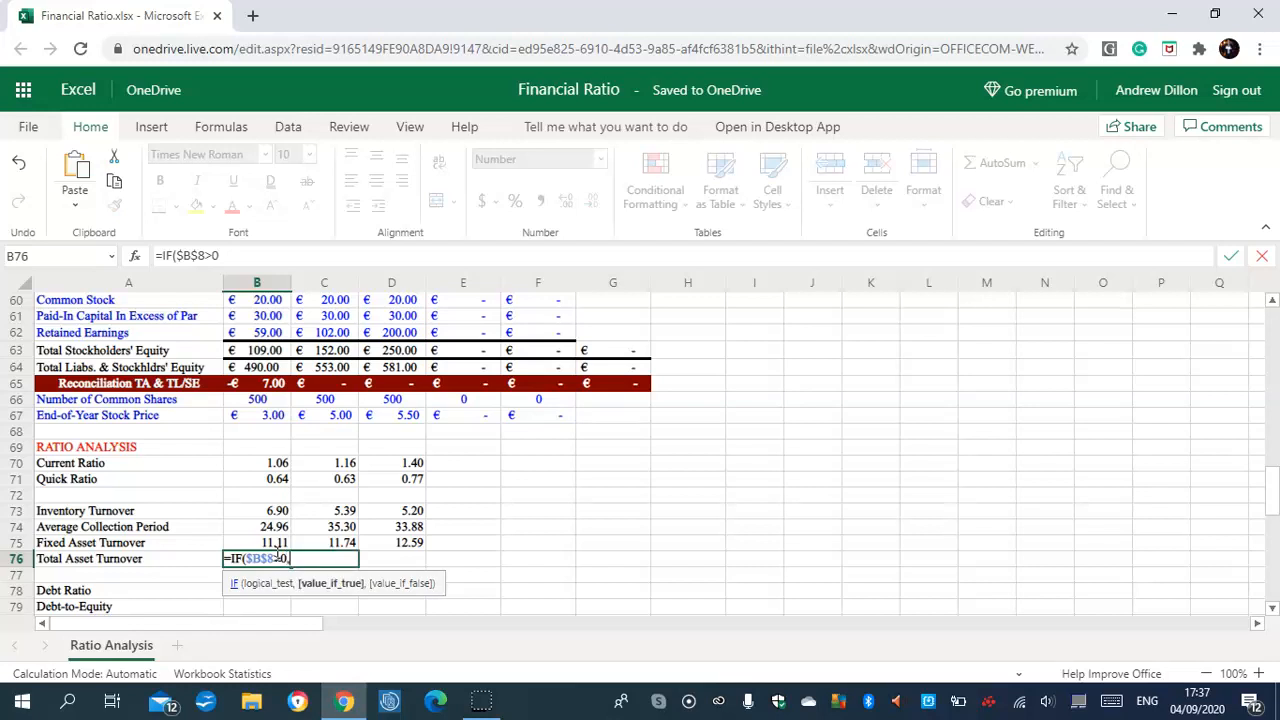
pyautogui.write('B13/B48')
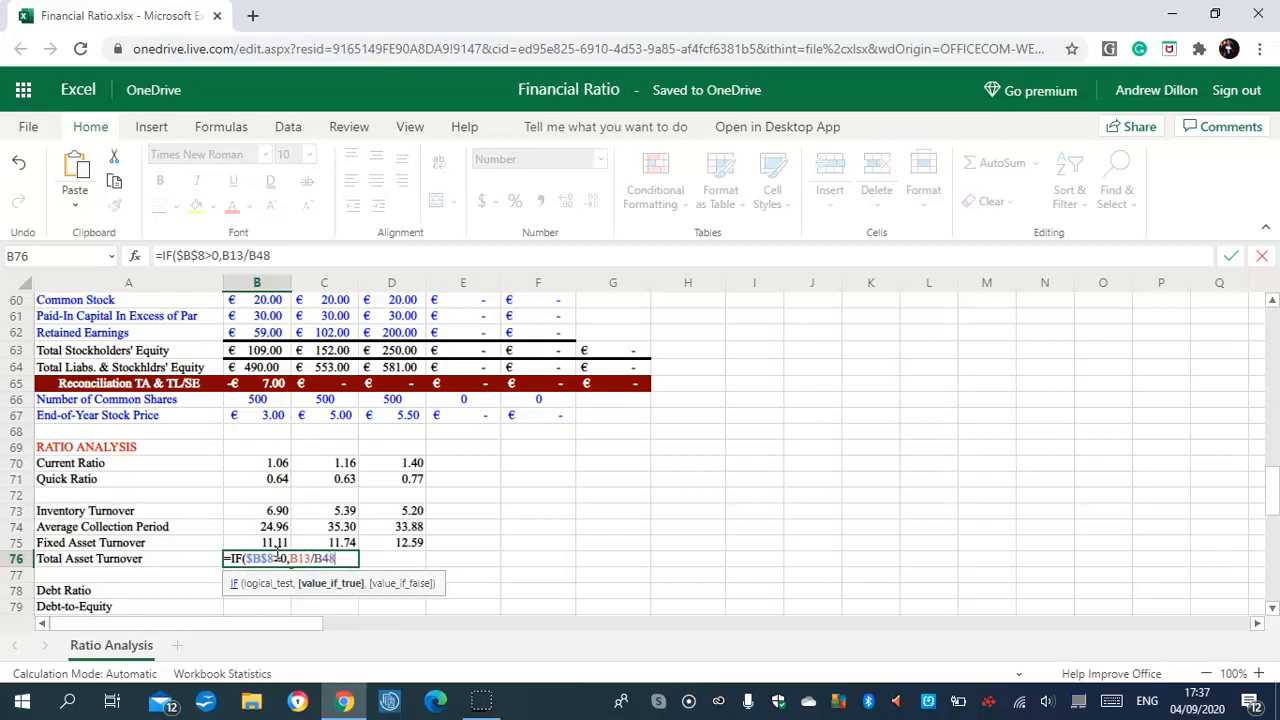
pyautogui.write(',""')
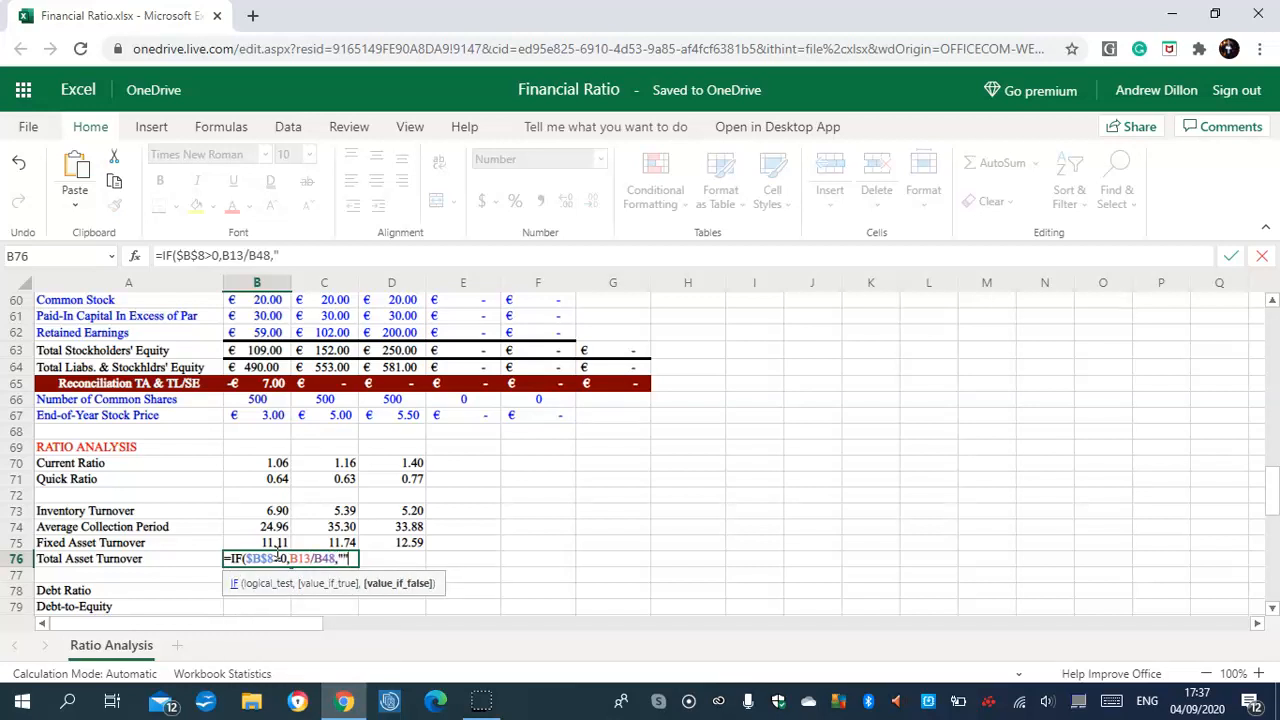
pyautogui.write(')')
pyautogui.press('Return')
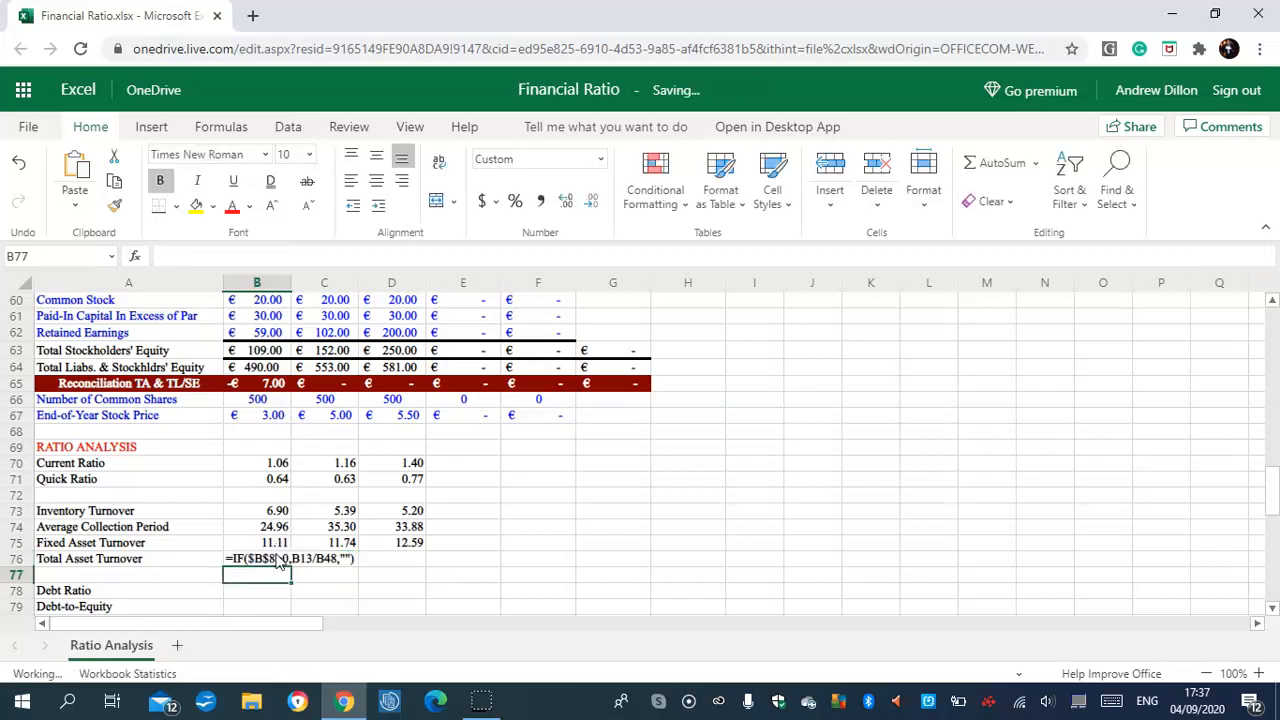
pyautogui.click(277, 558)
pyautogui.moveTo(289, 566); pyautogui.dragTo(372, 568)
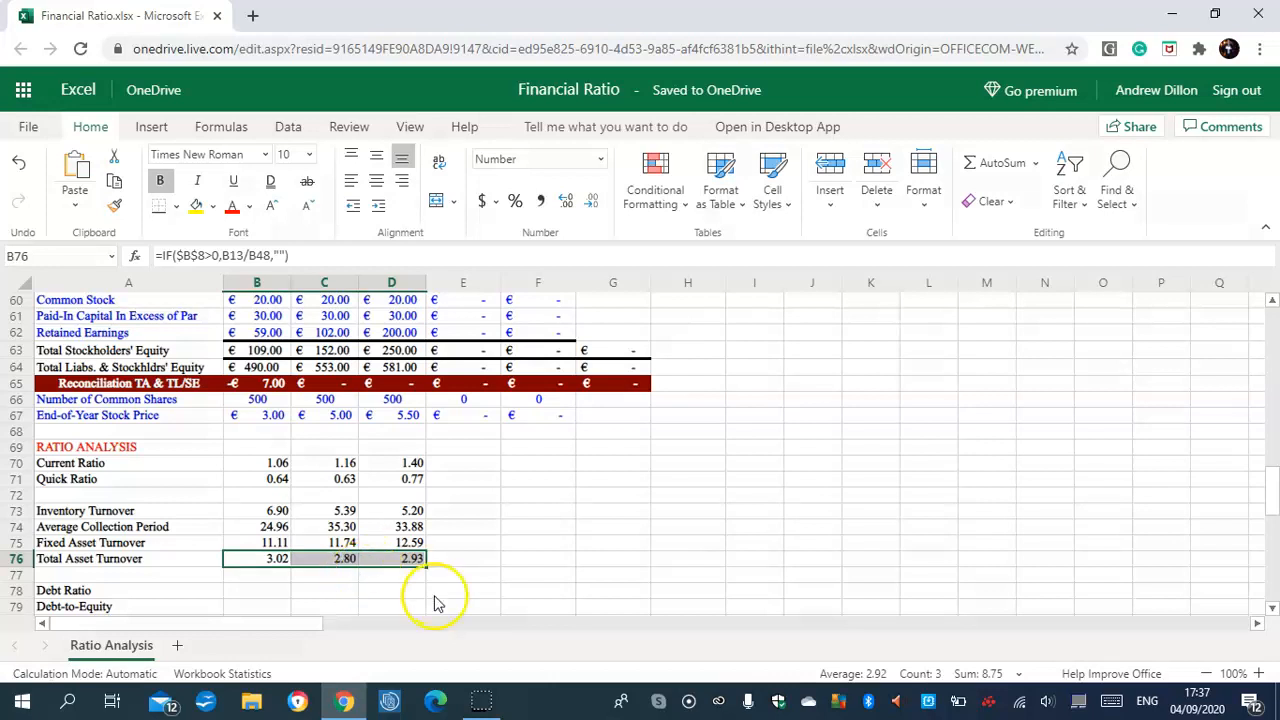
pyautogui.click(796, 558)
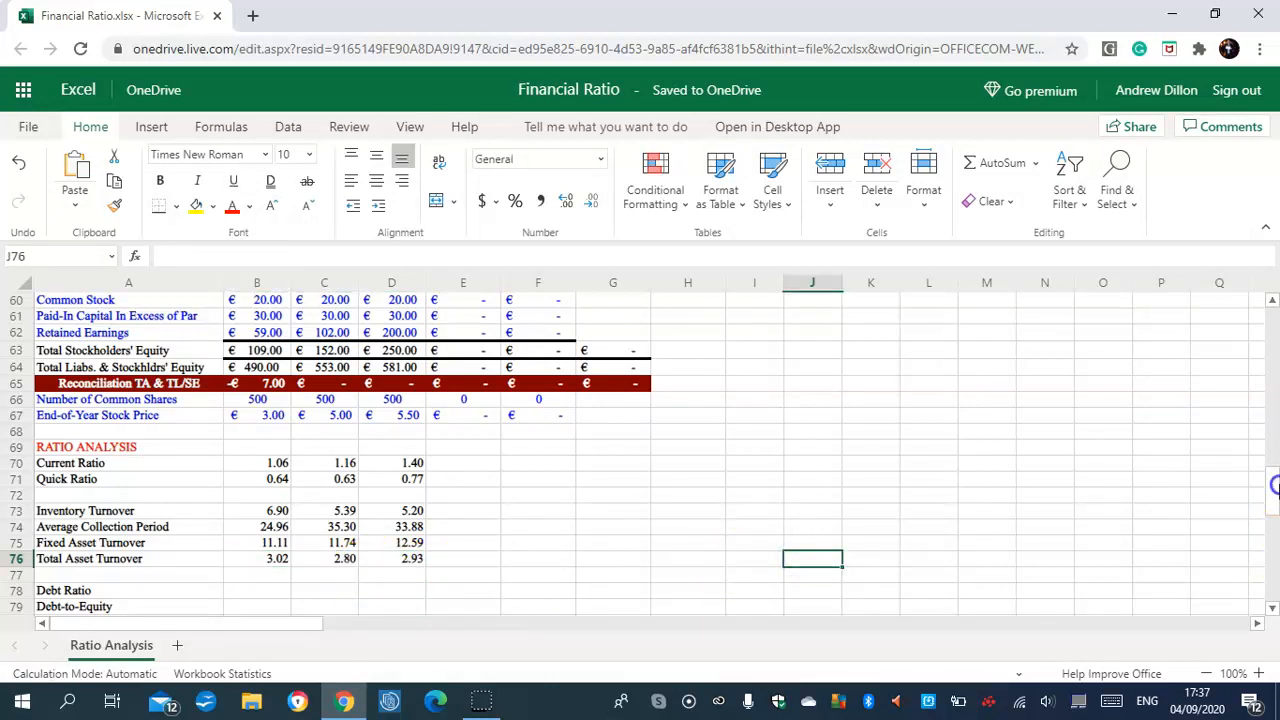
# Enter the formula =B58+B48 in B78 for the first year's Debt Ratio
pyautogui.scroll(-3, 1268, 490)
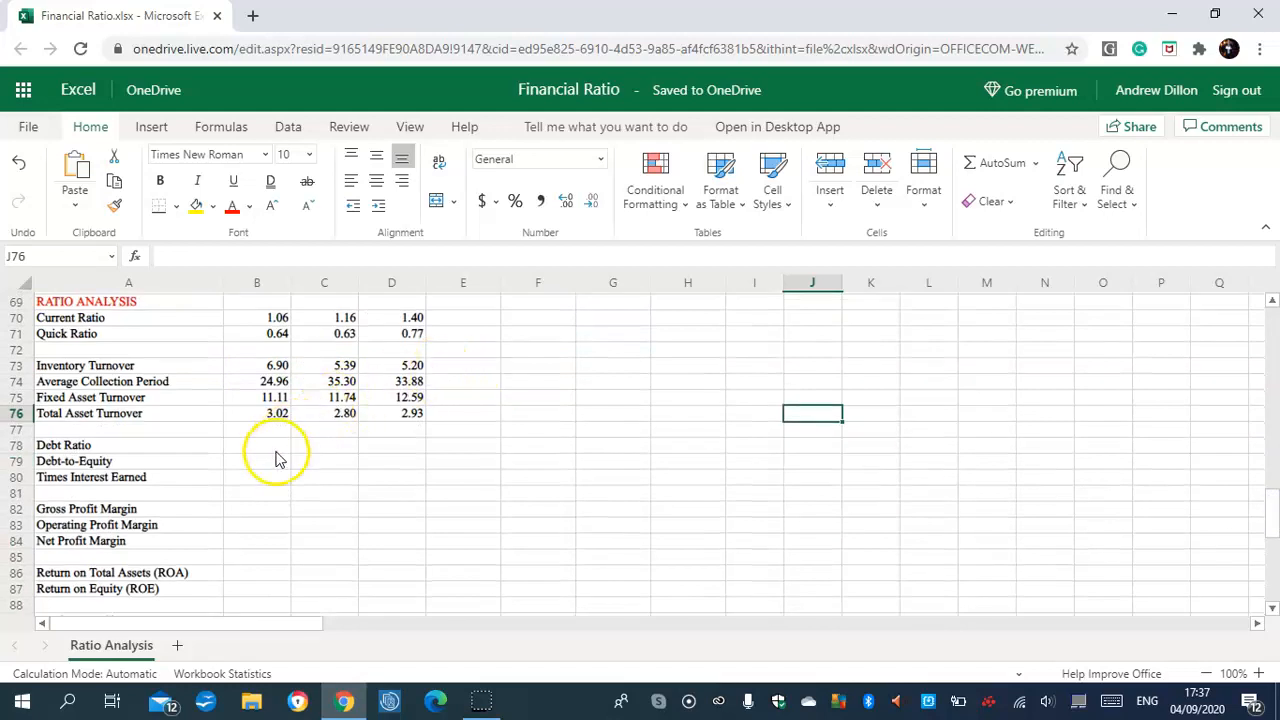
pyautogui.click(259, 446)
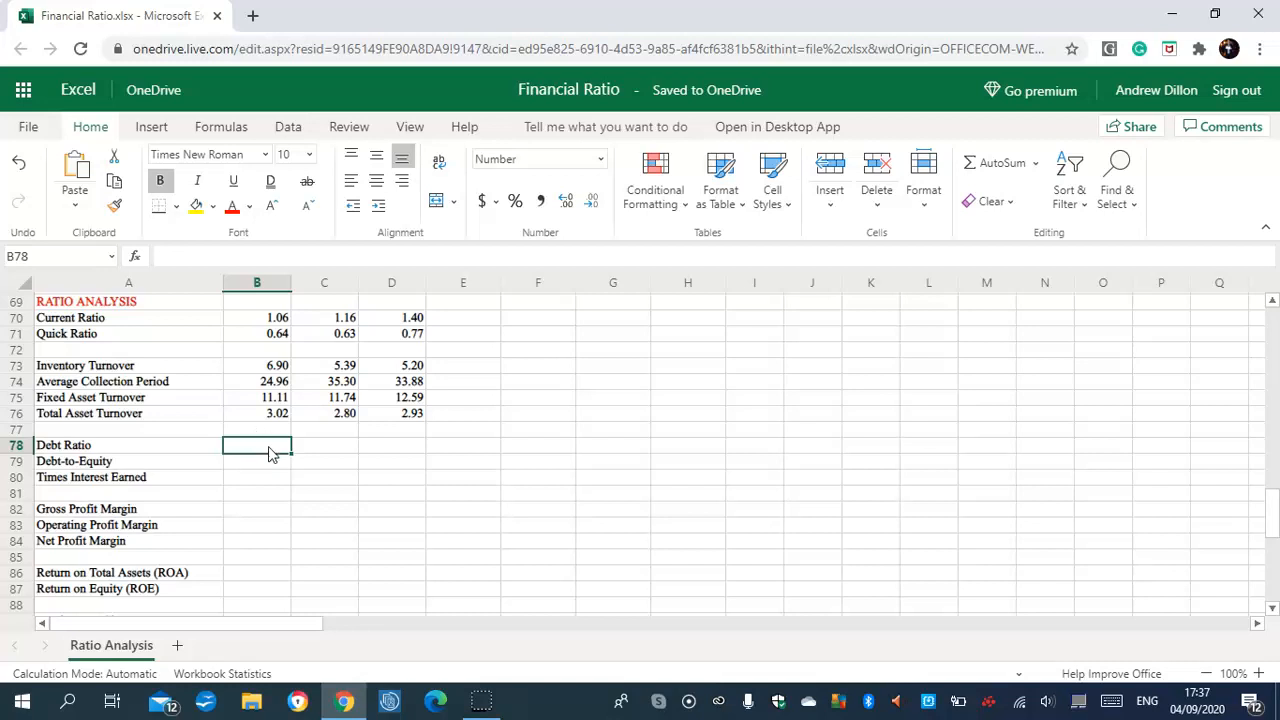
pyautogui.write('=B5')
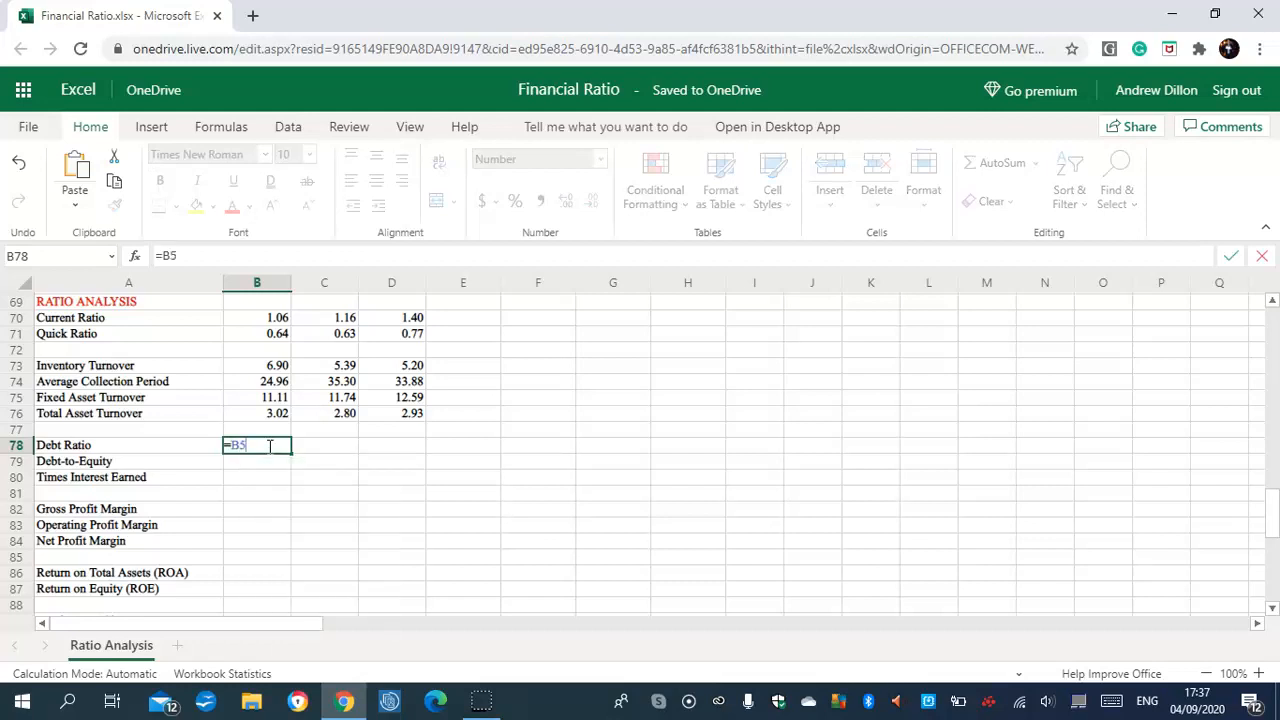
pyautogui.write('8+B48')
pyautogui.press('Return')
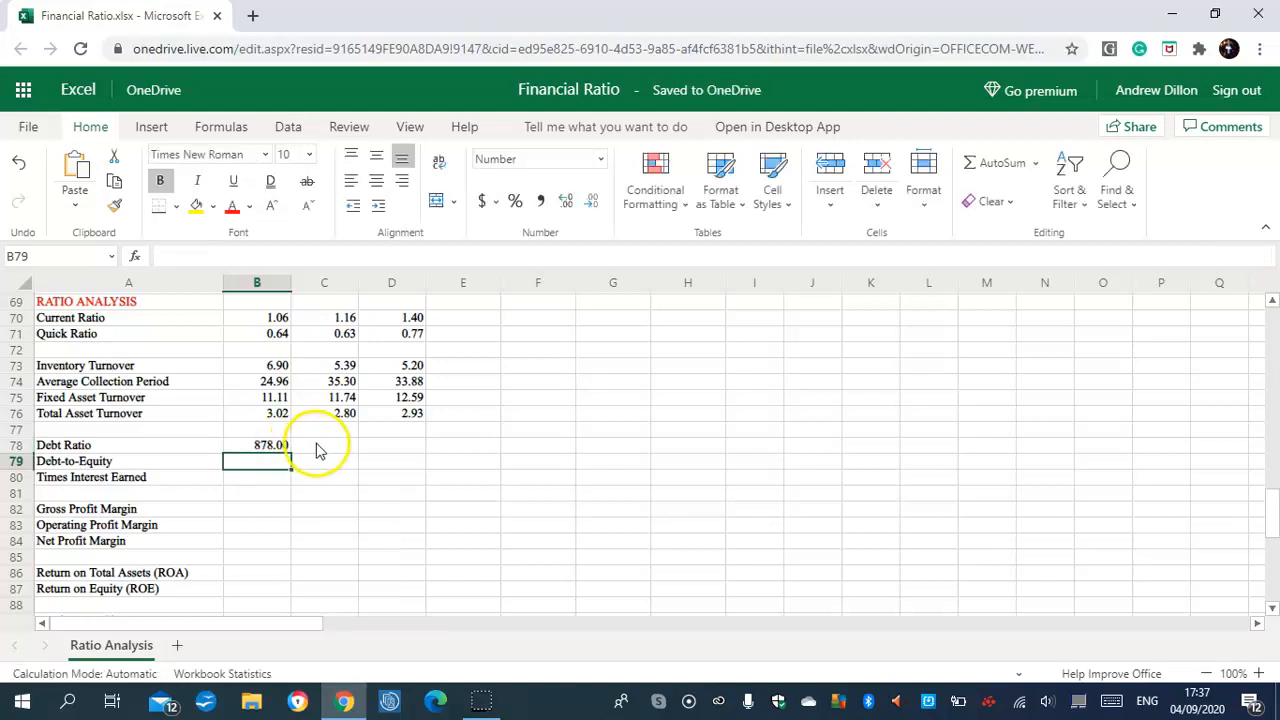
# Enter =IF($B$8>1,C58/C48,"") in C78 for the second year's Debt Ratio and fill it across to D78
pyautogui.click(316, 449)
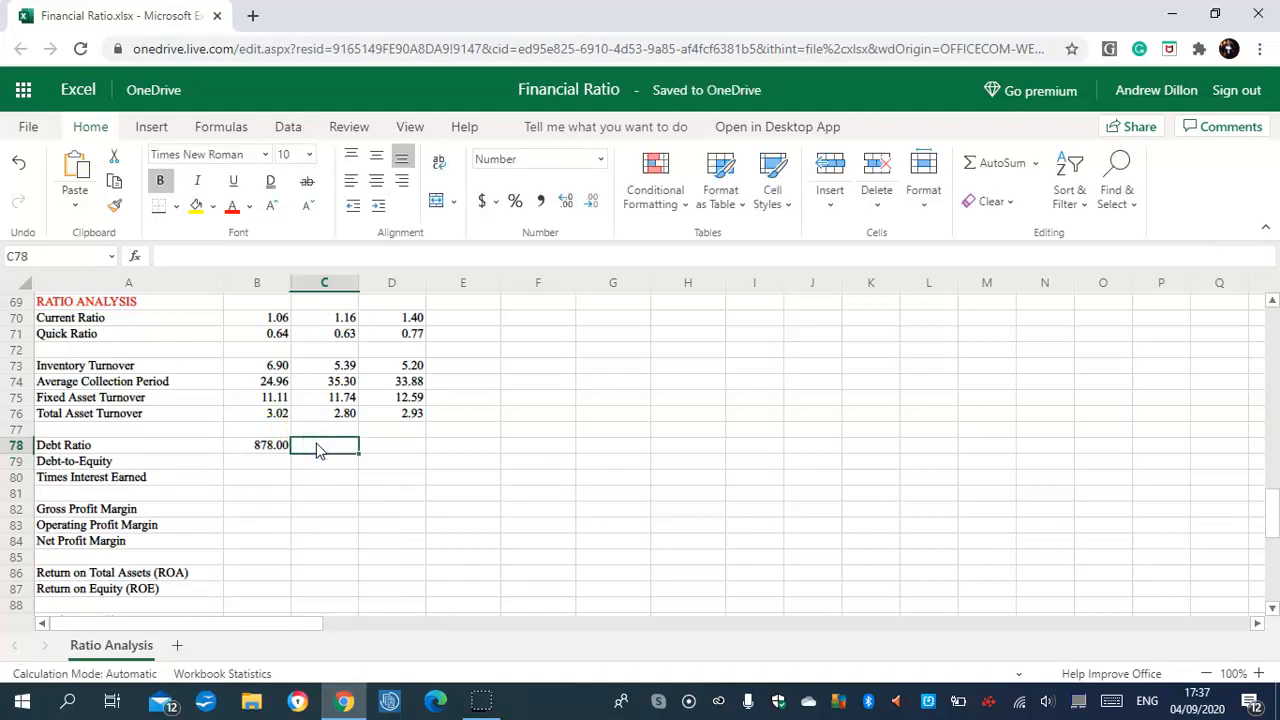
pyautogui.write('=')
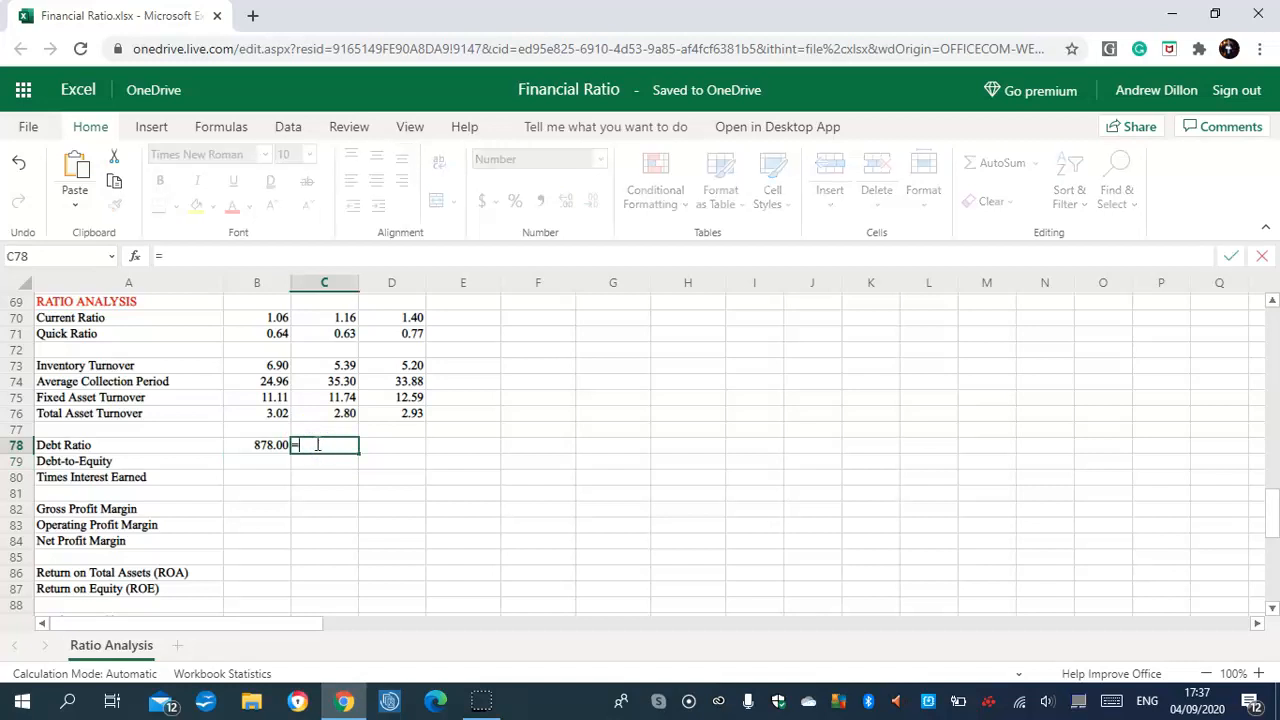
pyautogui.write('IF')
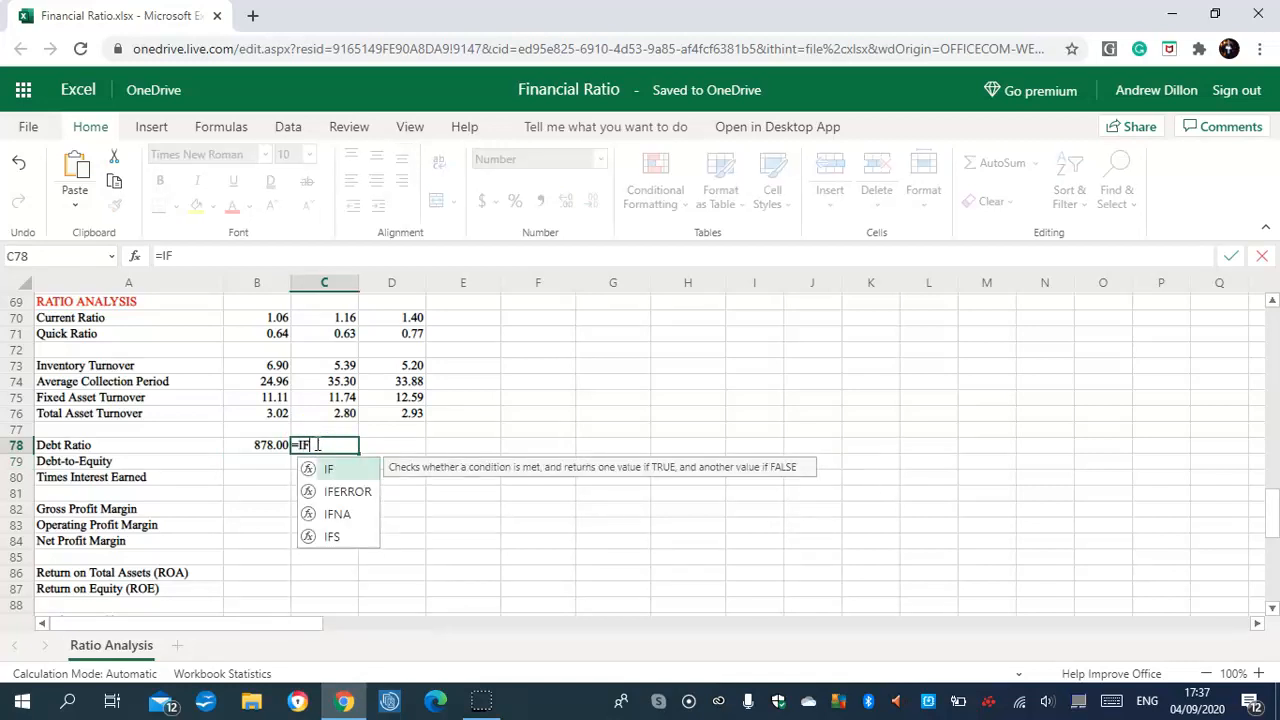
pyautogui.write('($B$8>1,')
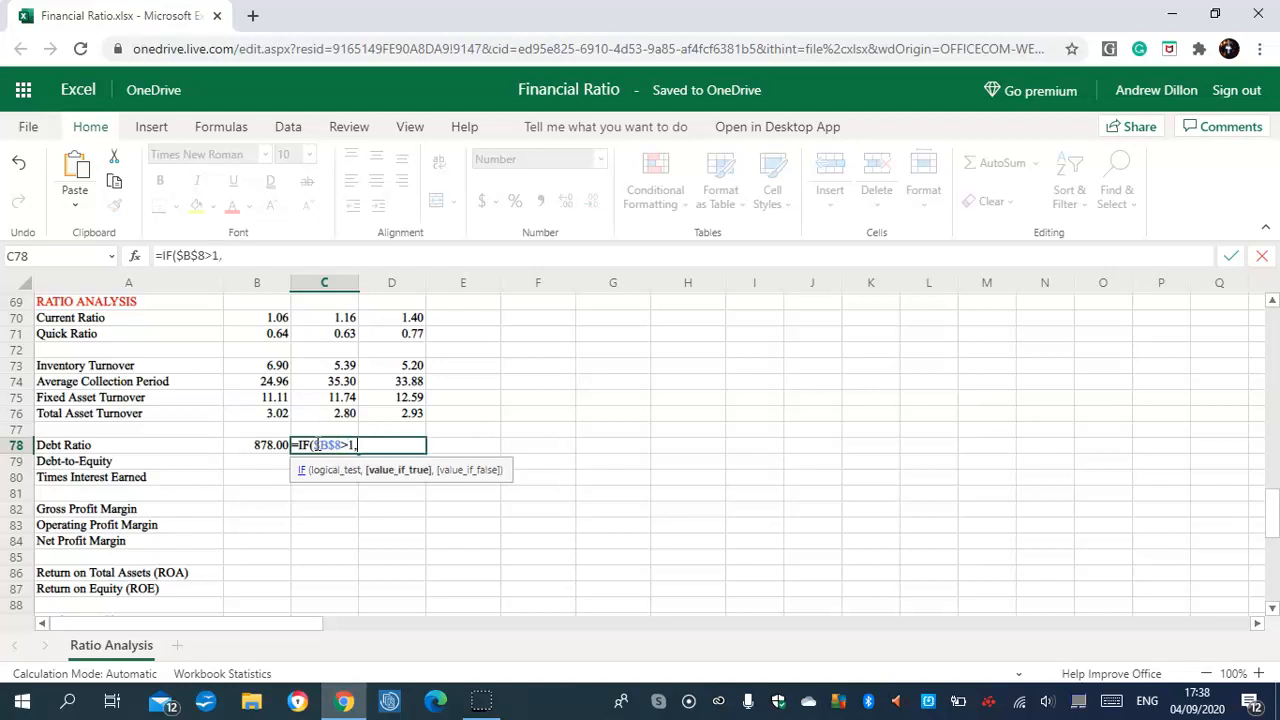
pyautogui.write('C58/C48,""')
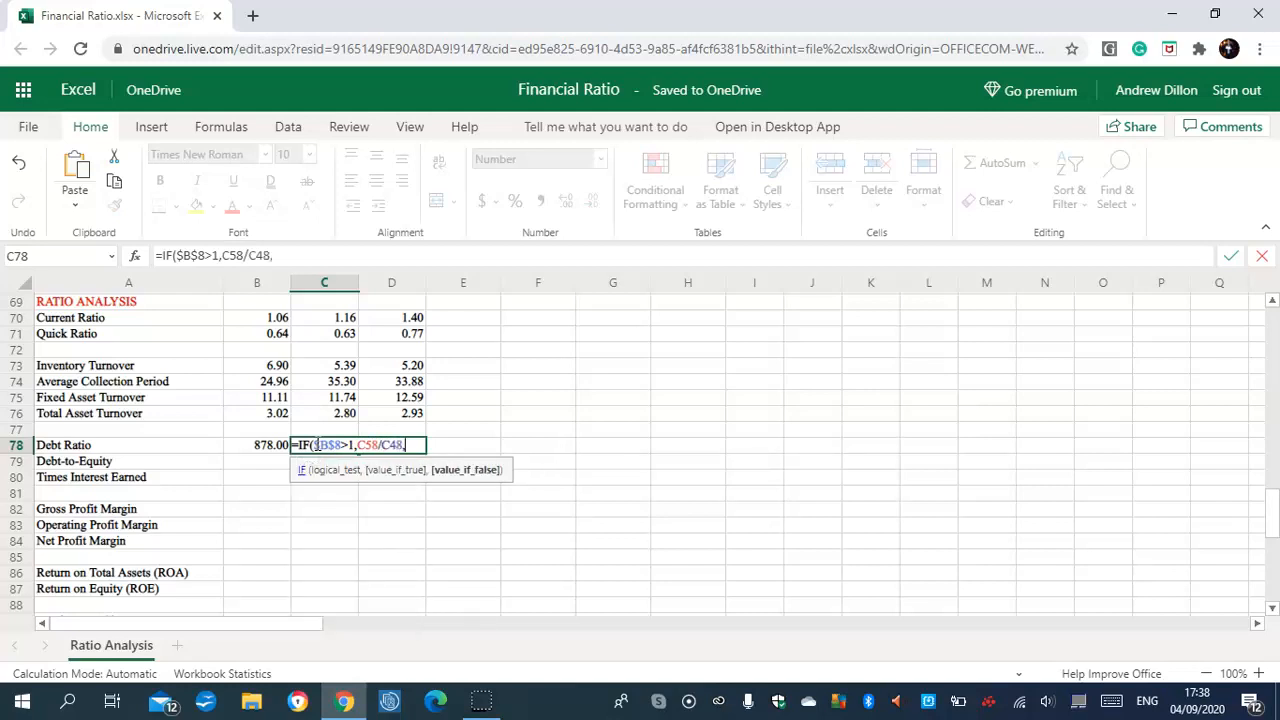
pyautogui.write(')')
pyautogui.press('Return')
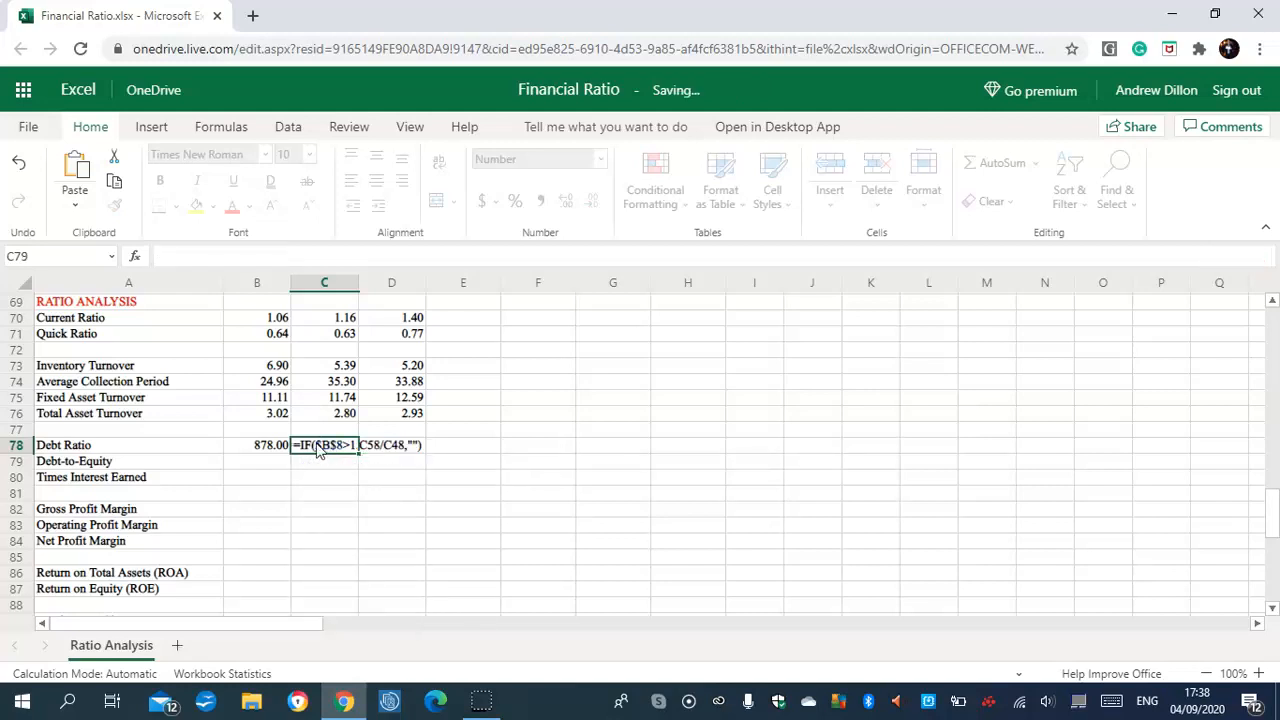
pyautogui.click(315, 444)
pyautogui.moveTo(340, 449); pyautogui.dragTo(371, 451)
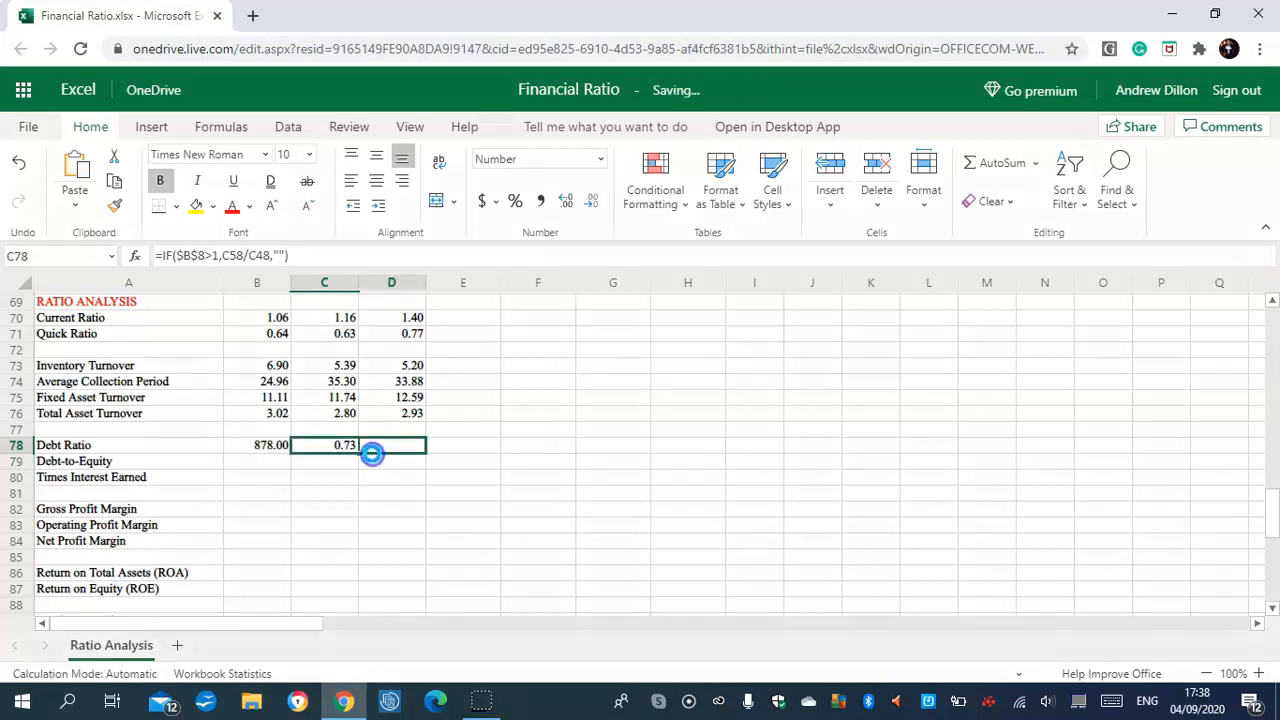
# Enter the formula =B57/B63 in B79 for the first year's Debt-to-Equity ratio
pyautogui.click(270, 463)
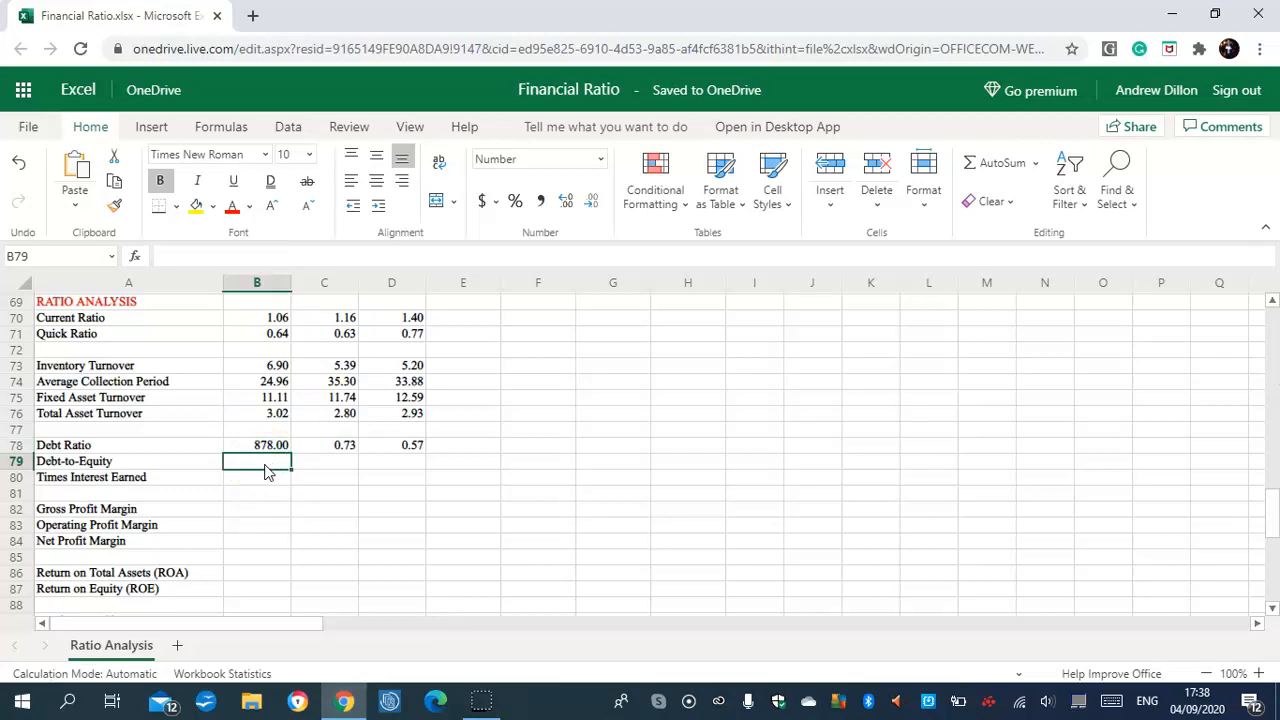
pyautogui.click(260, 468)
pyautogui.write('=')
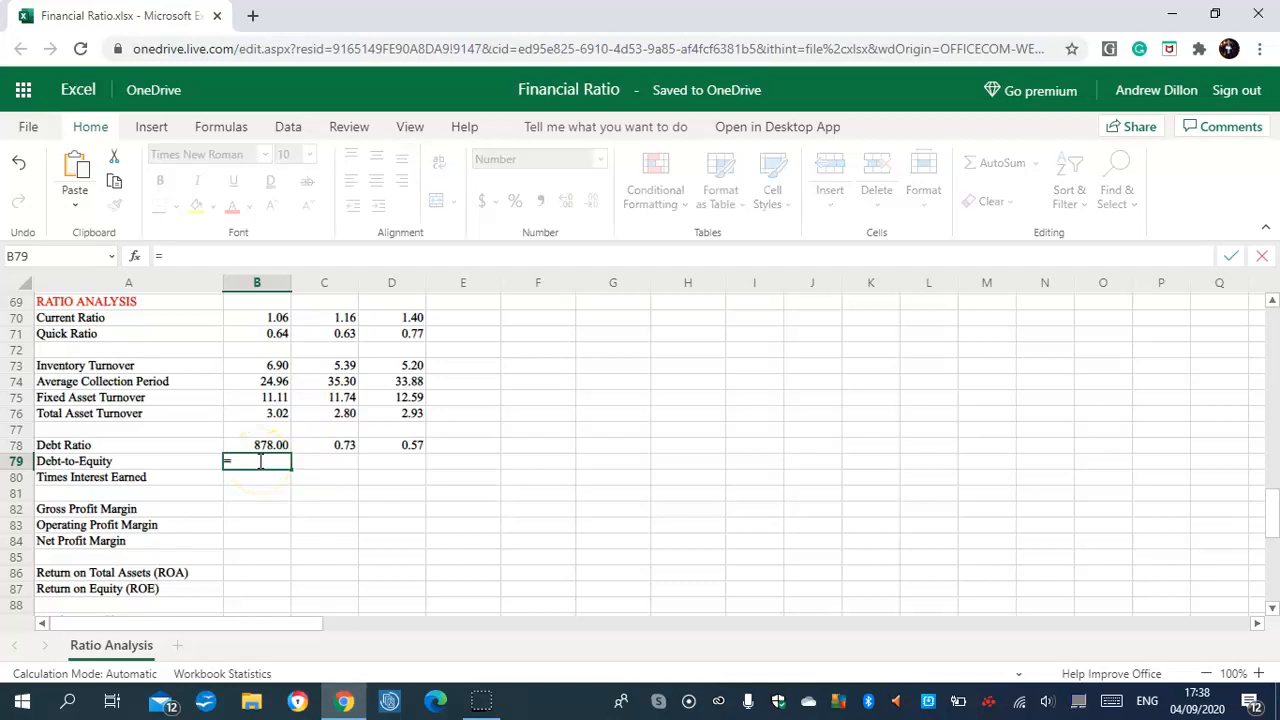
pyautogui.write('B57/B63')
pyautogui.press('Return')
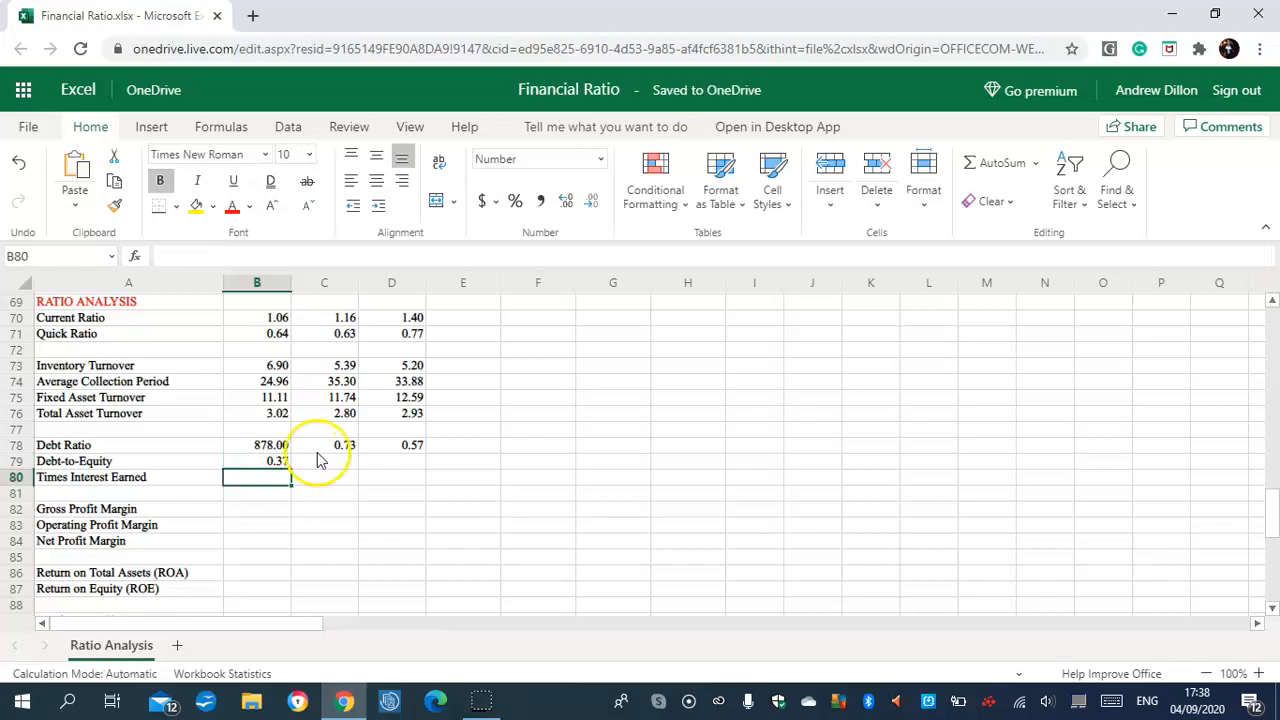
# Enter =IF($B$8>1,C57/C63,"") in C79 for the second year's Debt-to-Equity ratio
pyautogui.click(323, 463)
pyautogui.write('=')
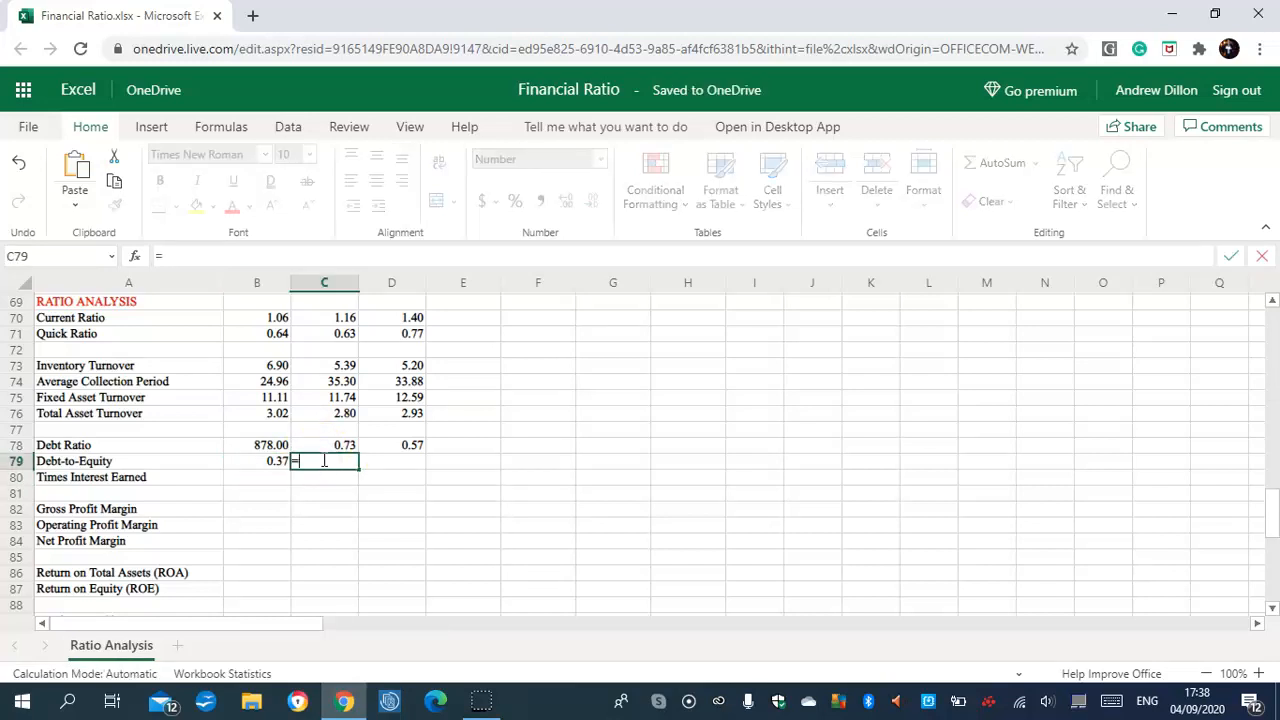
pyautogui.write('IF(')
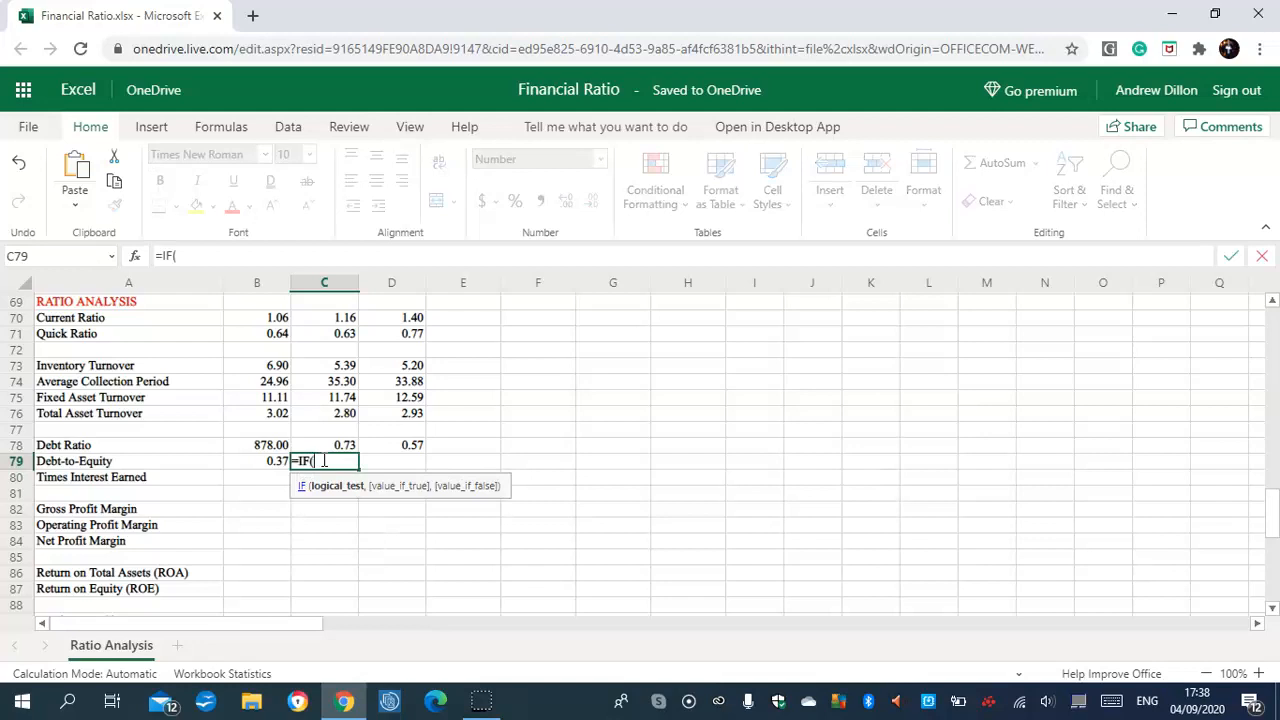
pyautogui.write('$B$8>1,')
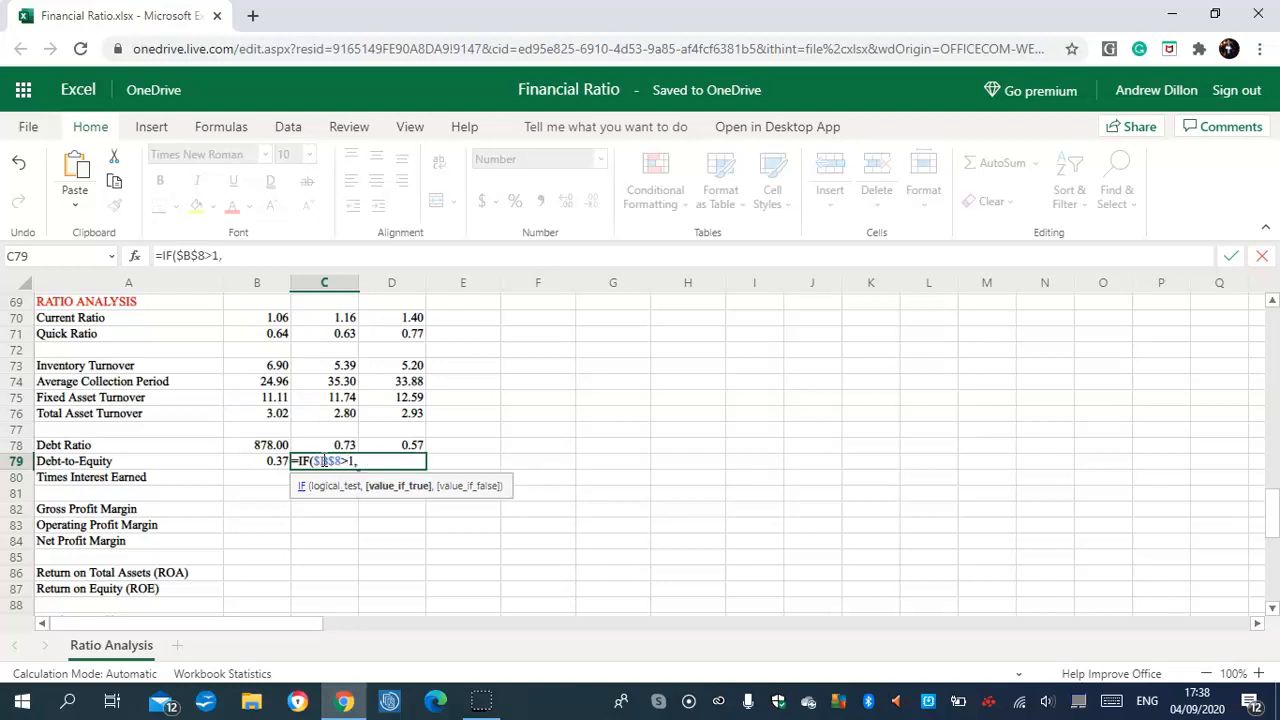
pyautogui.write('C57/C')
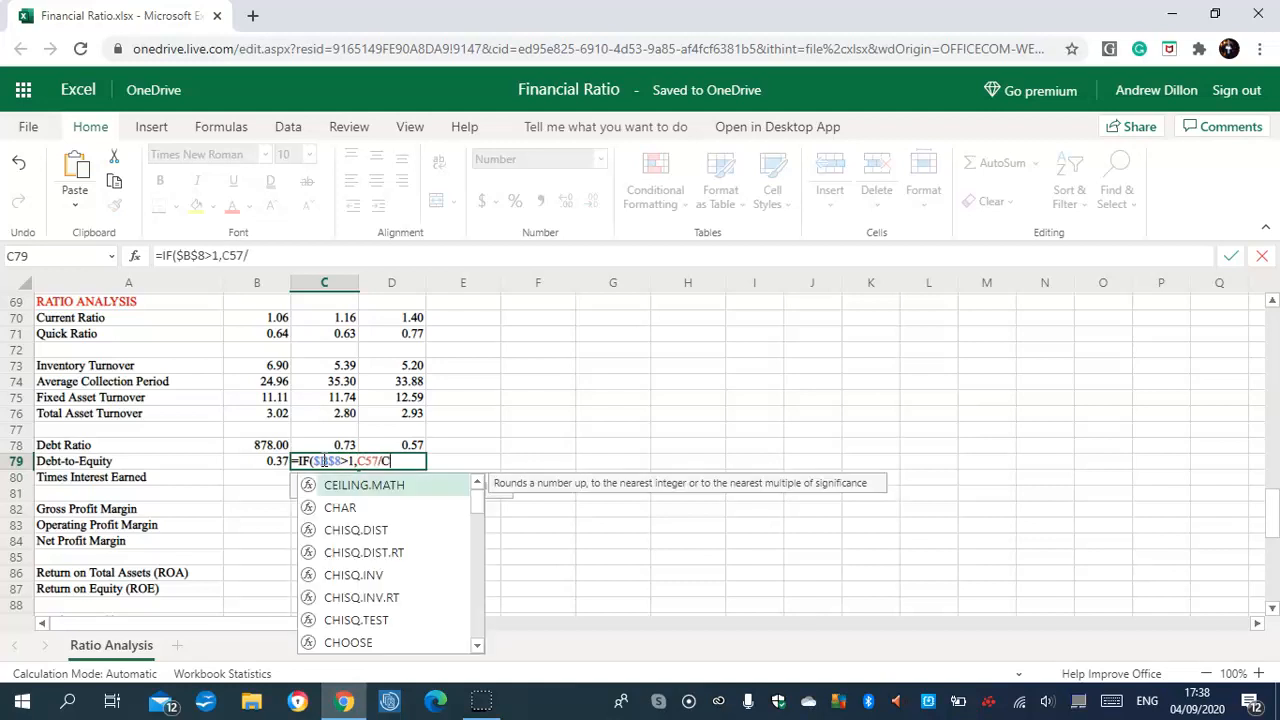
pyautogui.write('63,""')
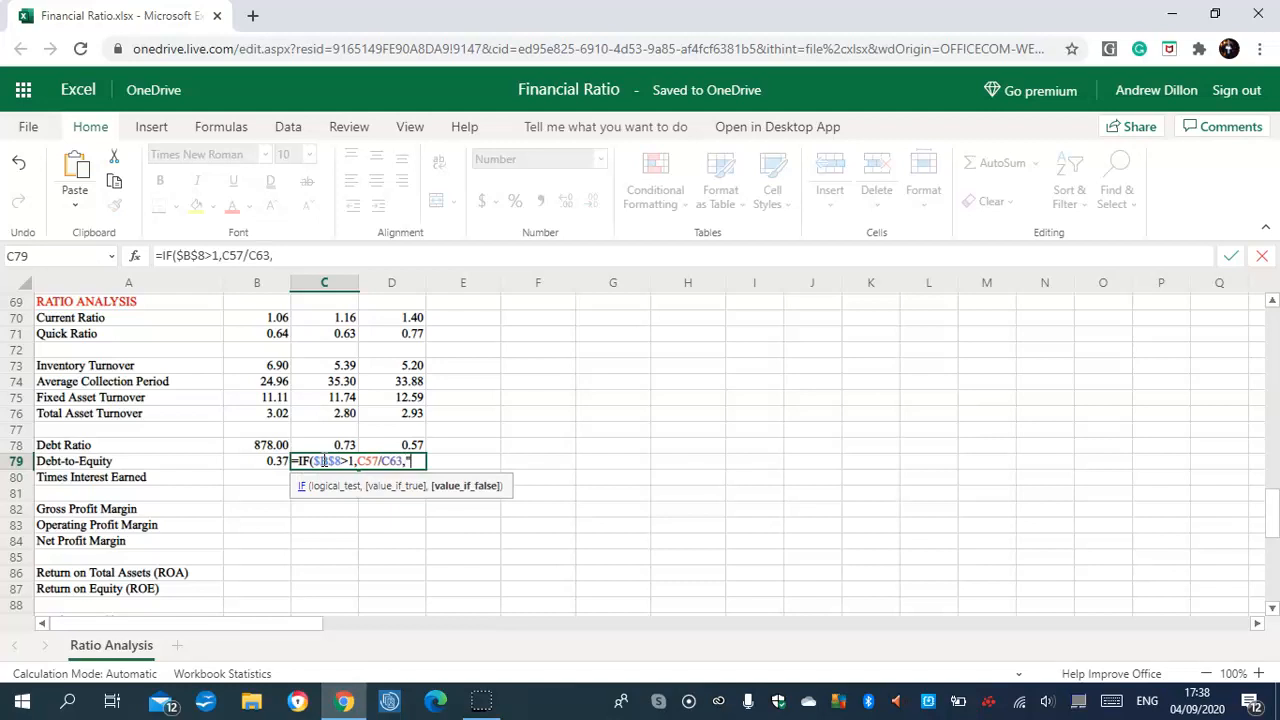
pyautogui.write(')')
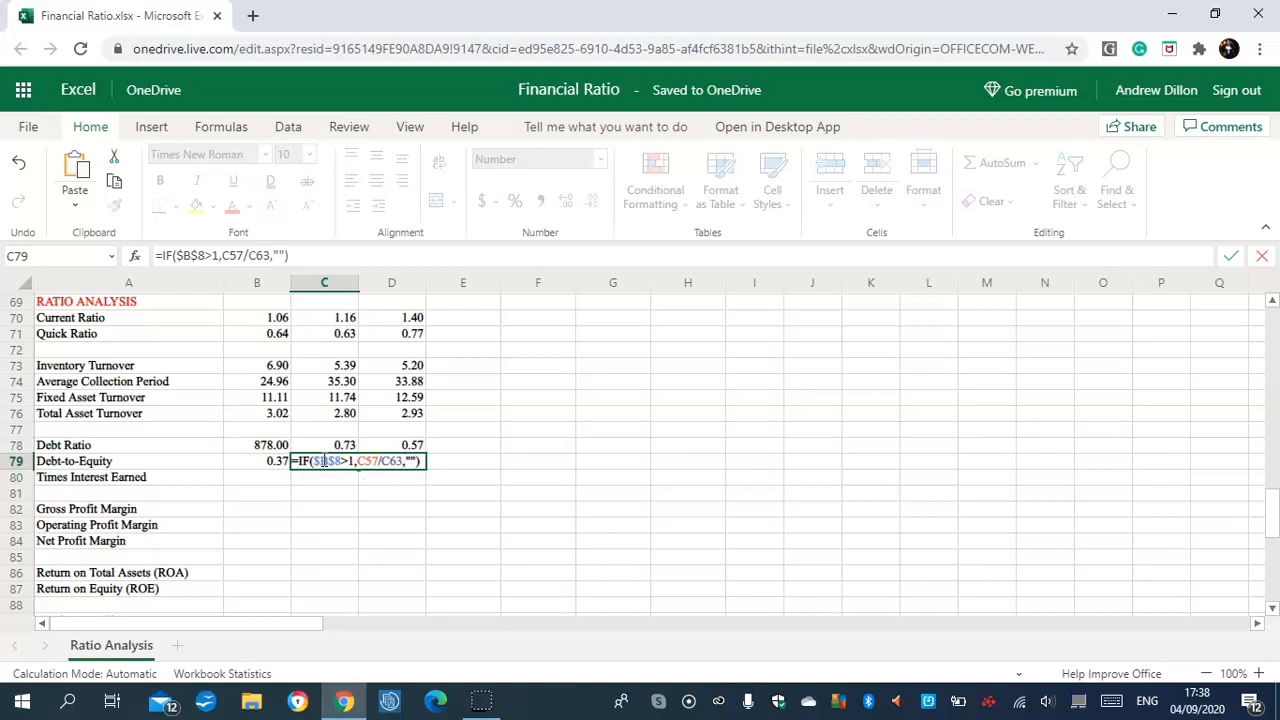
pyautogui.press('Return')
# Fill the Debt-to-Equity formula from C79 across to D79 and check the formulas in C79 and B79
pyautogui.click(322, 460)
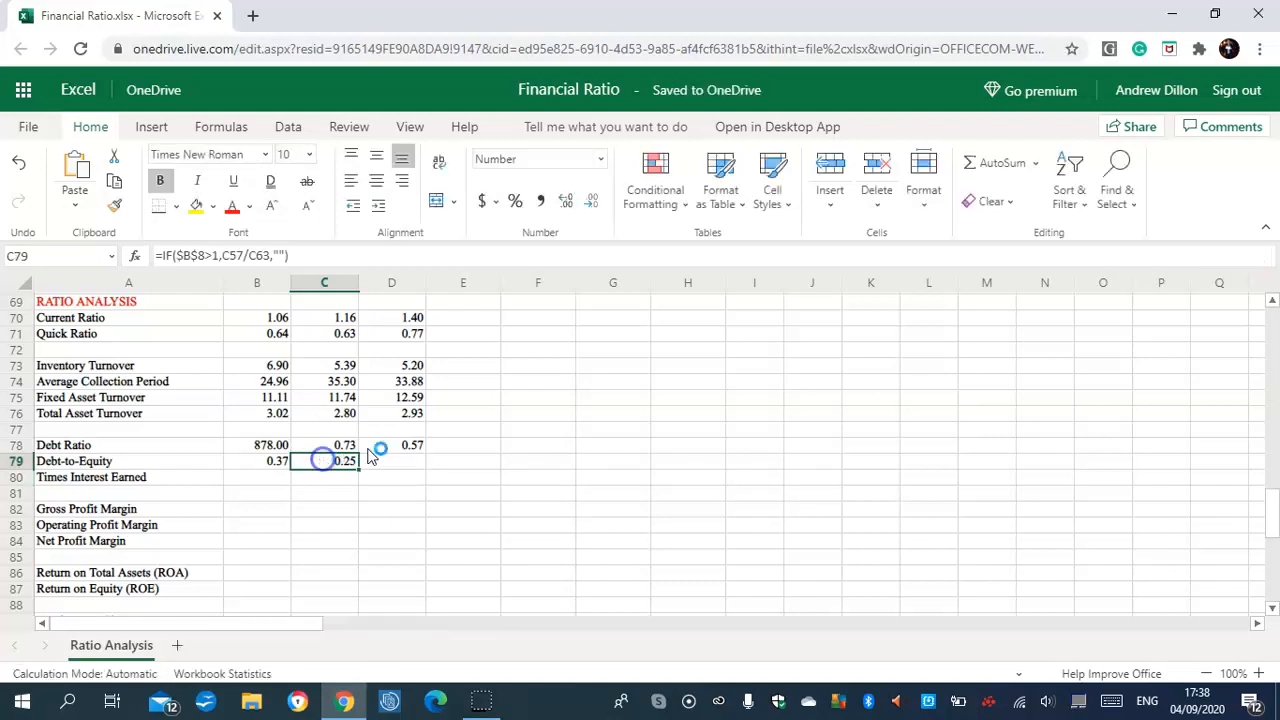
pyautogui.moveTo(349, 469); pyautogui.dragTo(393, 464)
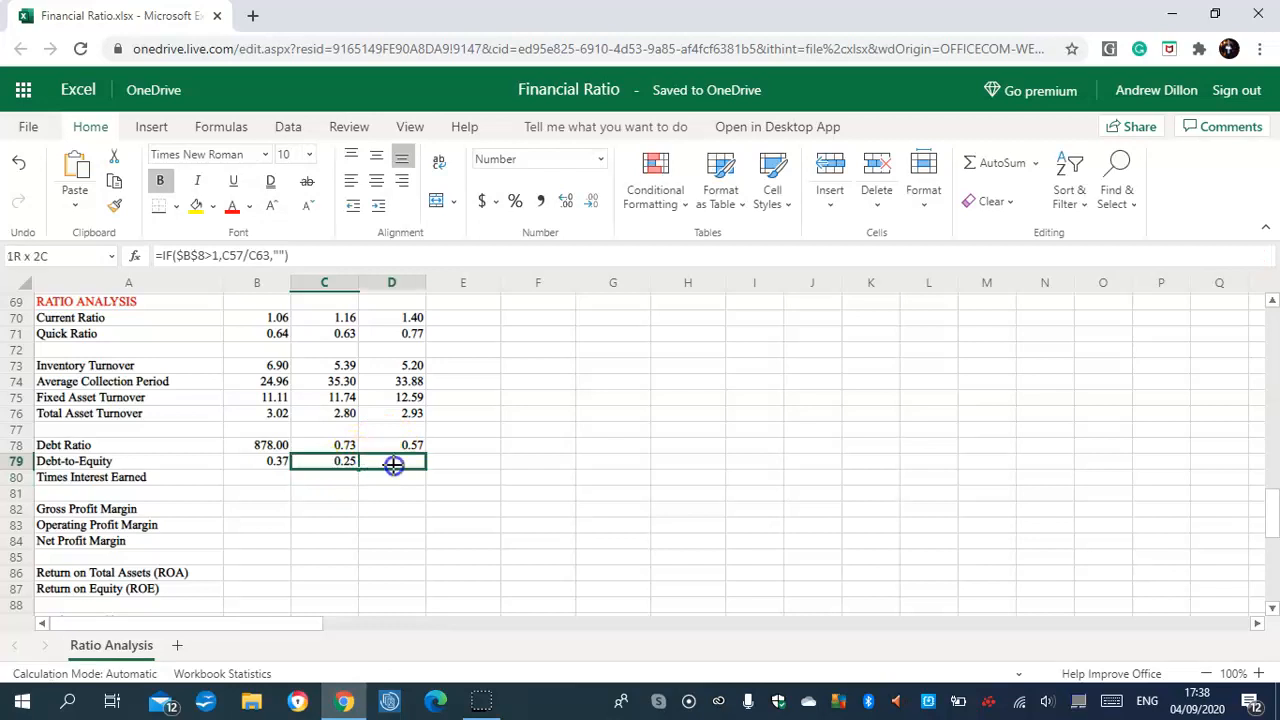
pyautogui.hotkey('ctrl', 'r')
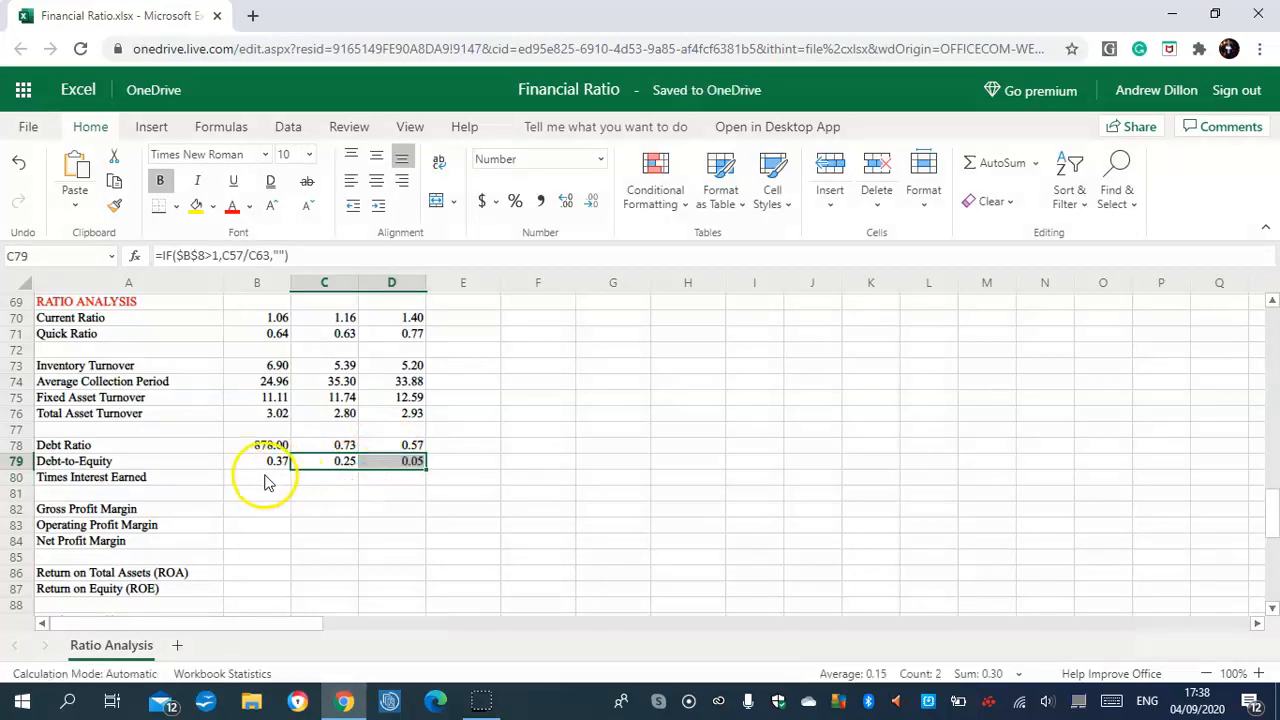
pyautogui.click(322, 466)
pyautogui.click(287, 462)
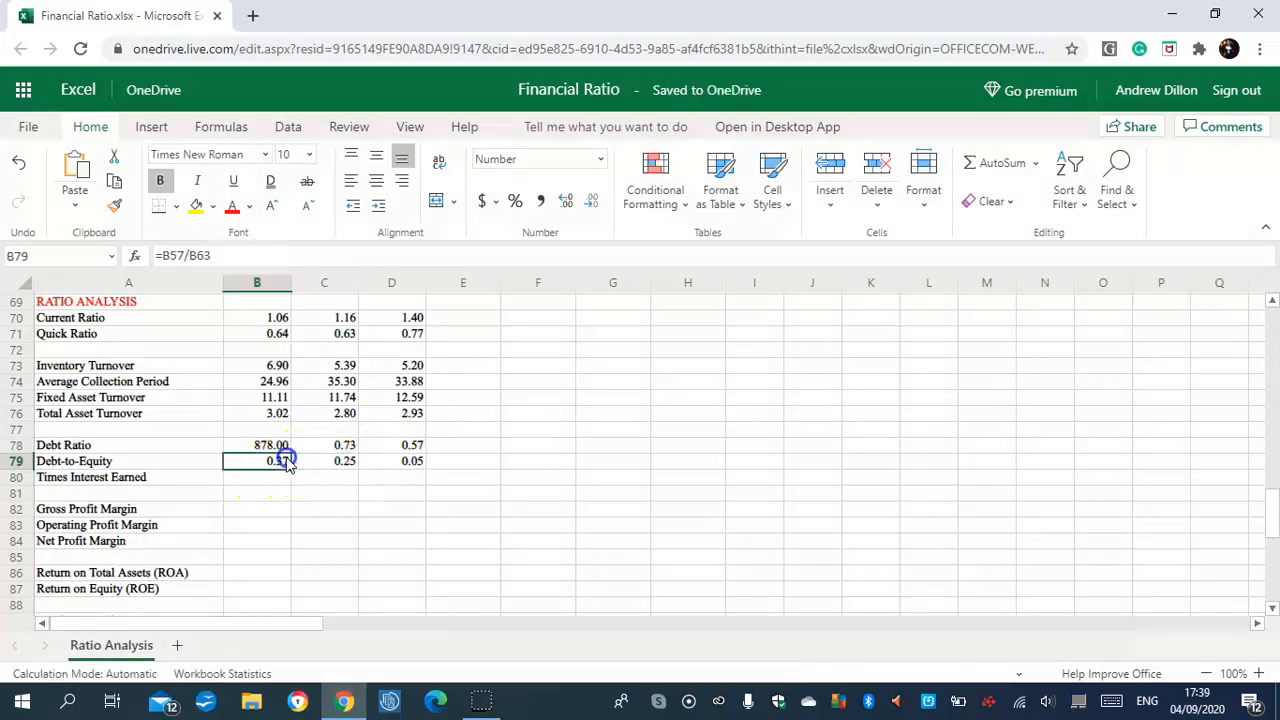
# Enter =IF($B$8>1,B22/B23,"") in B80 for the first year's Times Interest Earned
pyautogui.click(282, 478)
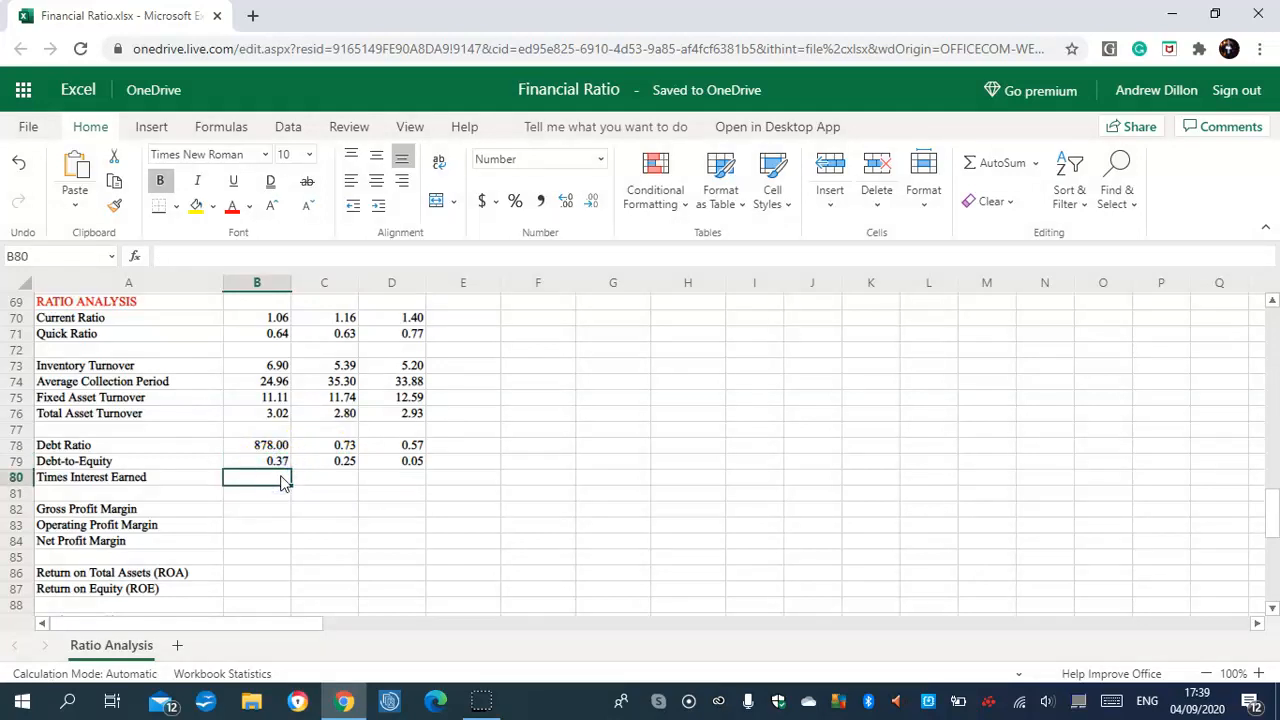
pyautogui.click(277, 481)
pyautogui.write('=')
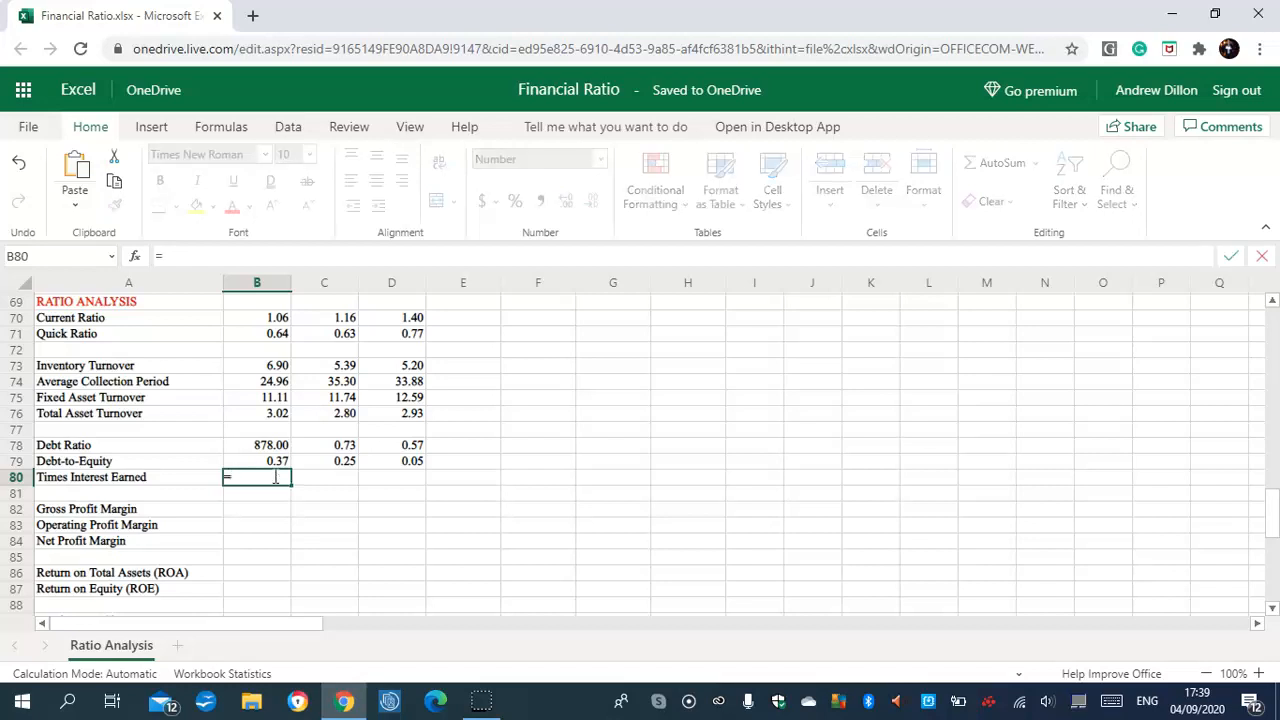
pyautogui.write('IF(')
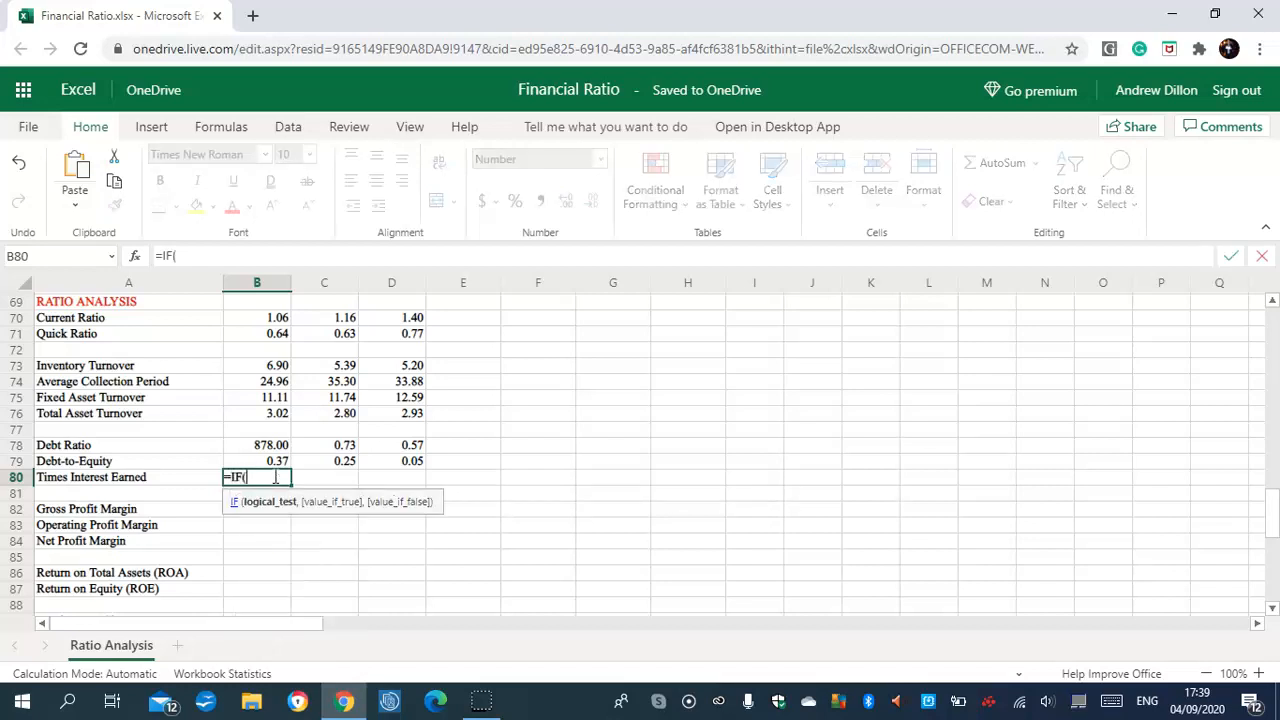
pyautogui.write('$B$8>1,')
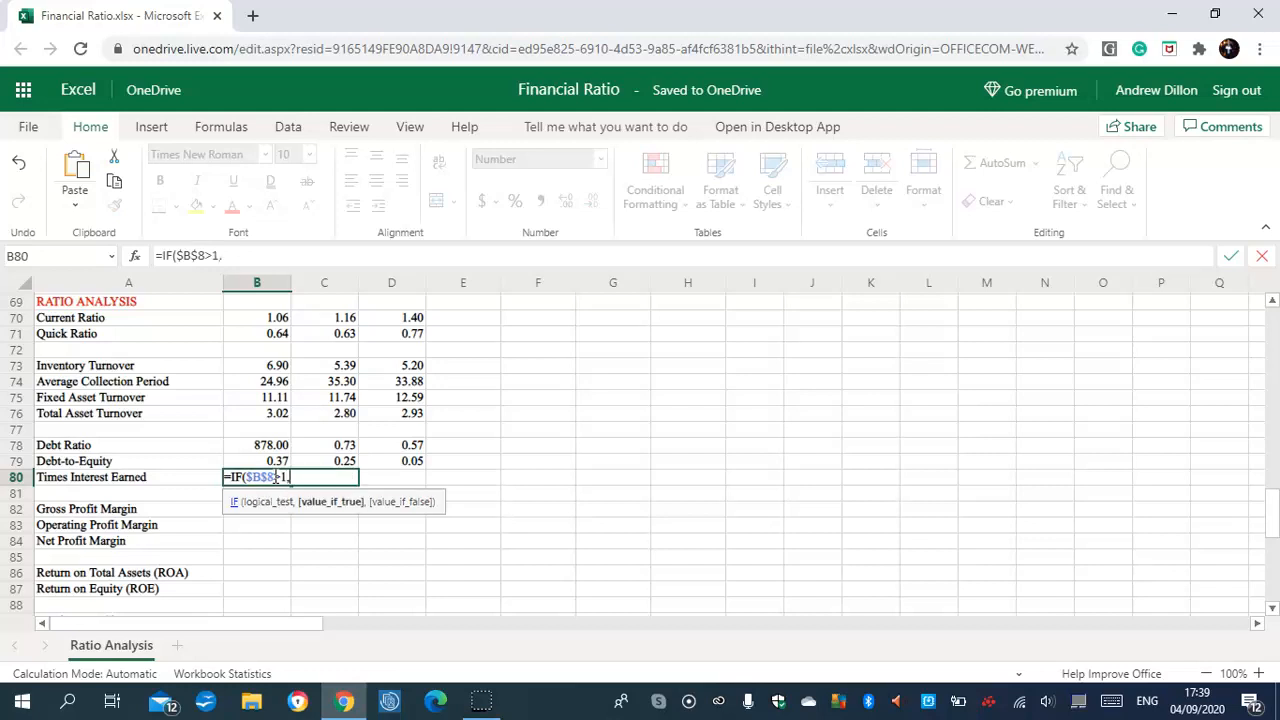
pyautogui.write('B22/B13,"")')
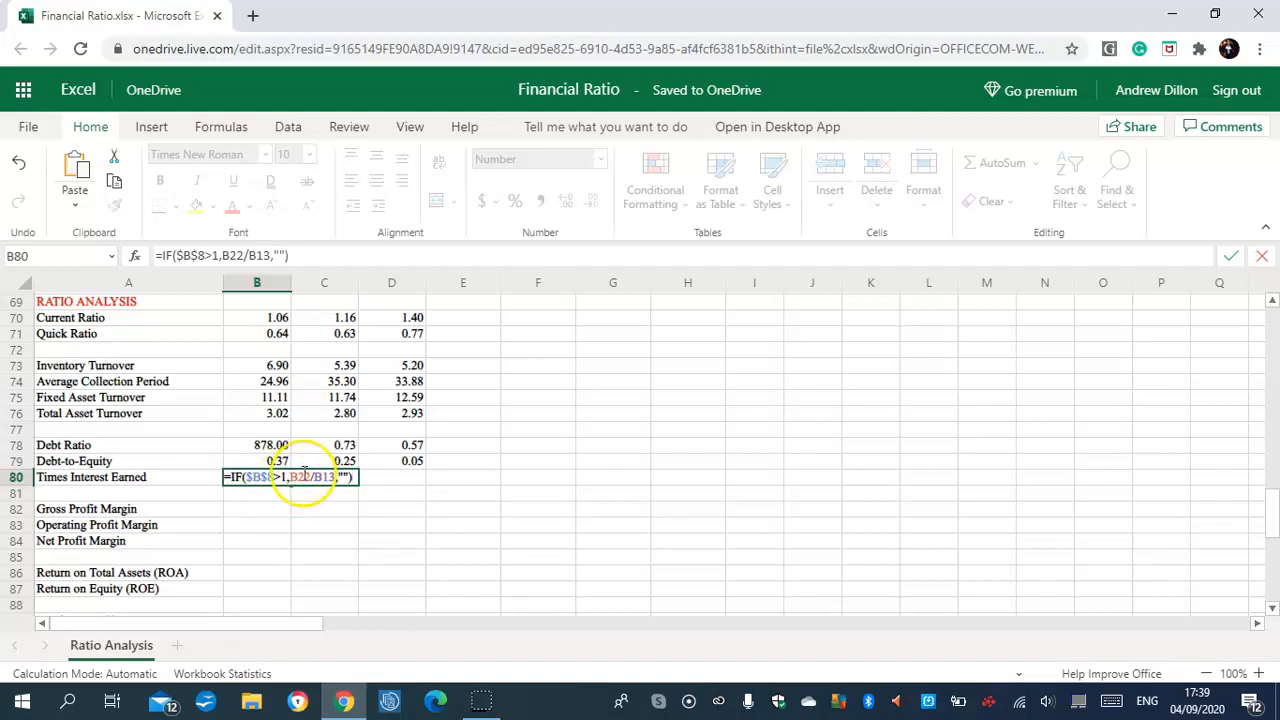
pyautogui.moveTo(335, 476); pyautogui.dragTo(325, 476)
pyautogui.write('2')
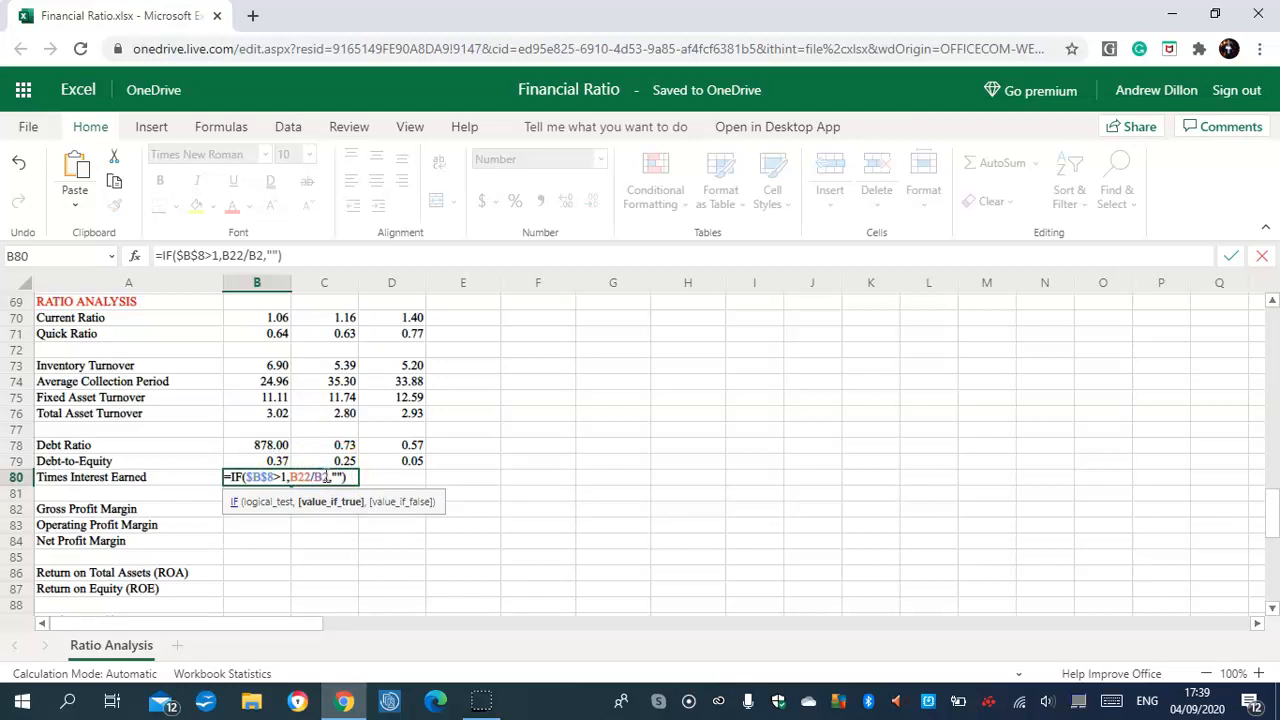
pyautogui.write('3')
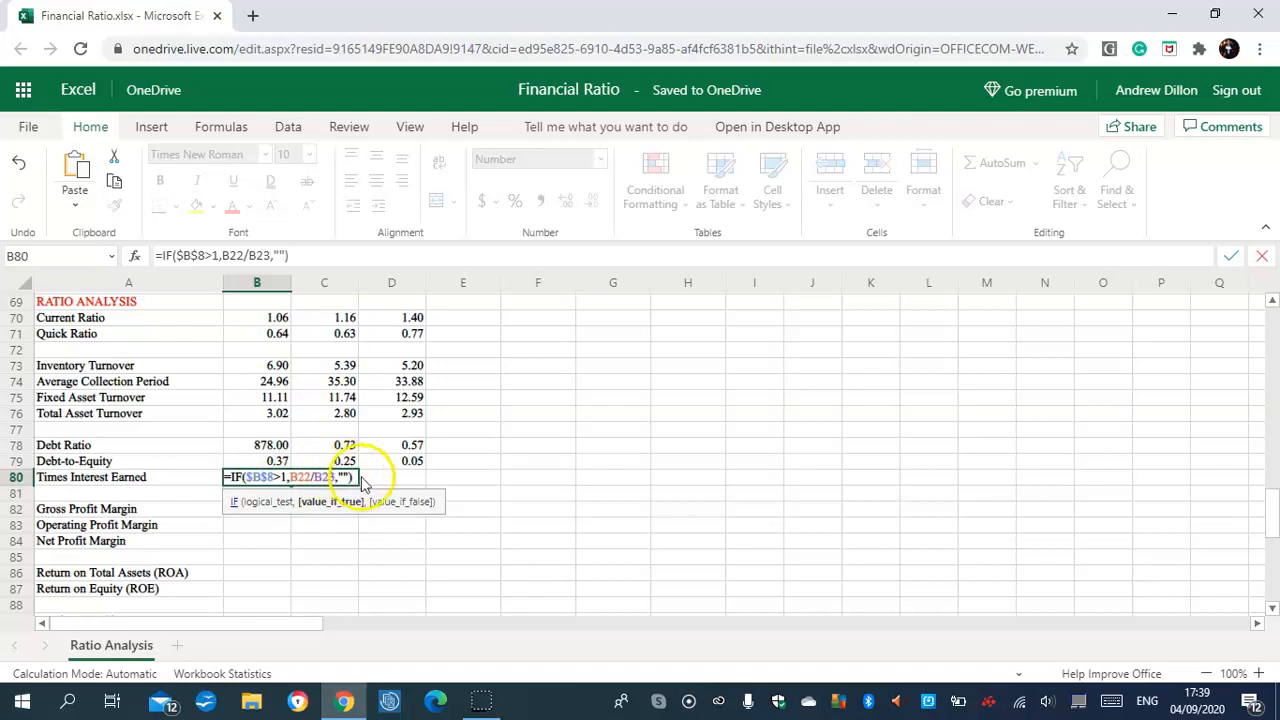
pyautogui.press('Return')
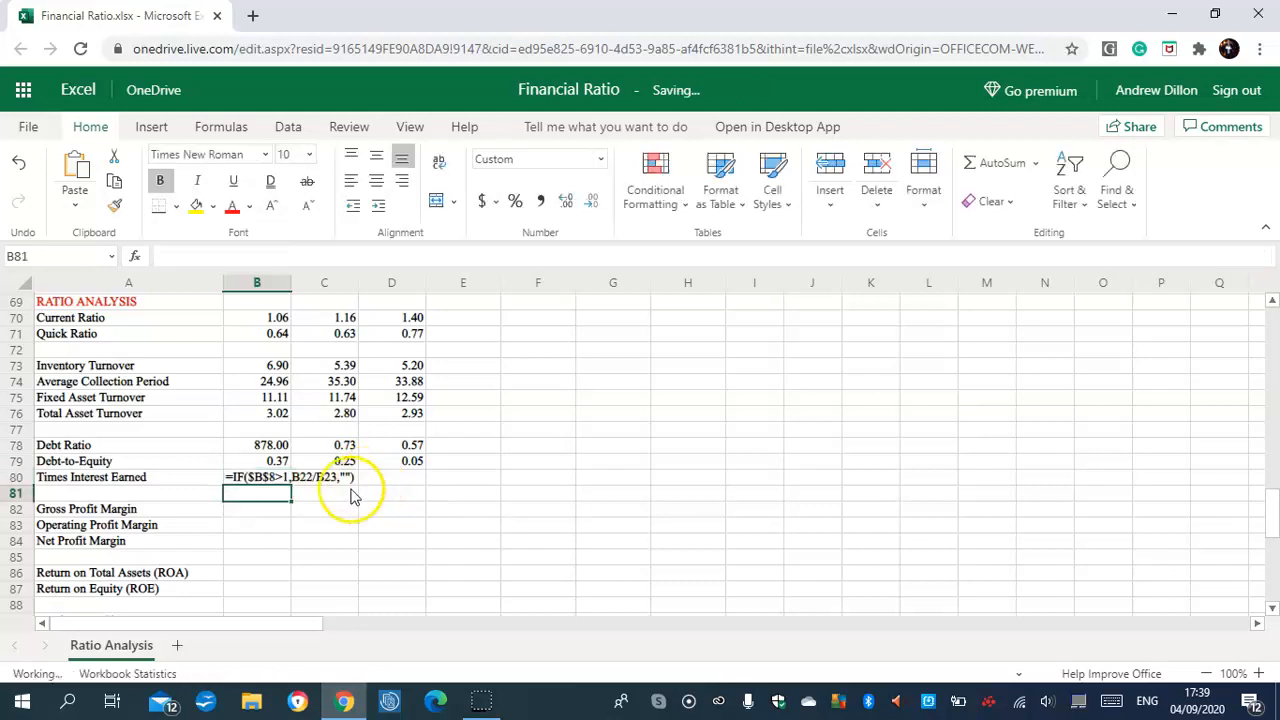
# Fill the Times Interest Earned formula from B80 across to D80 and check the formula in C80
pyautogui.click(277, 478)
pyautogui.moveTo(290, 484); pyautogui.dragTo(378, 476)
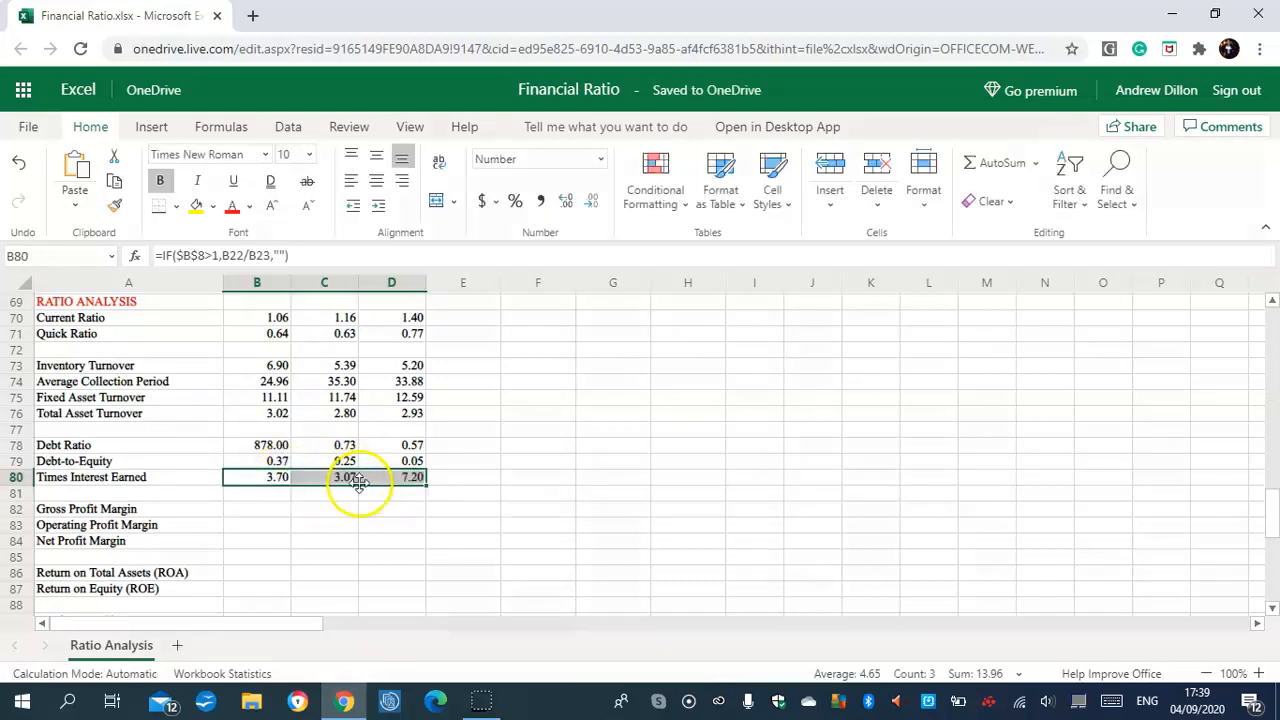
pyautogui.click(350, 480)
# Enter =IF($B$8>0,B15/B13,"") in B82 for the first year's Gross Profit Margin and fill it across to D82
pyautogui.moveTo(1271, 510); pyautogui.dragTo(1274, 515)
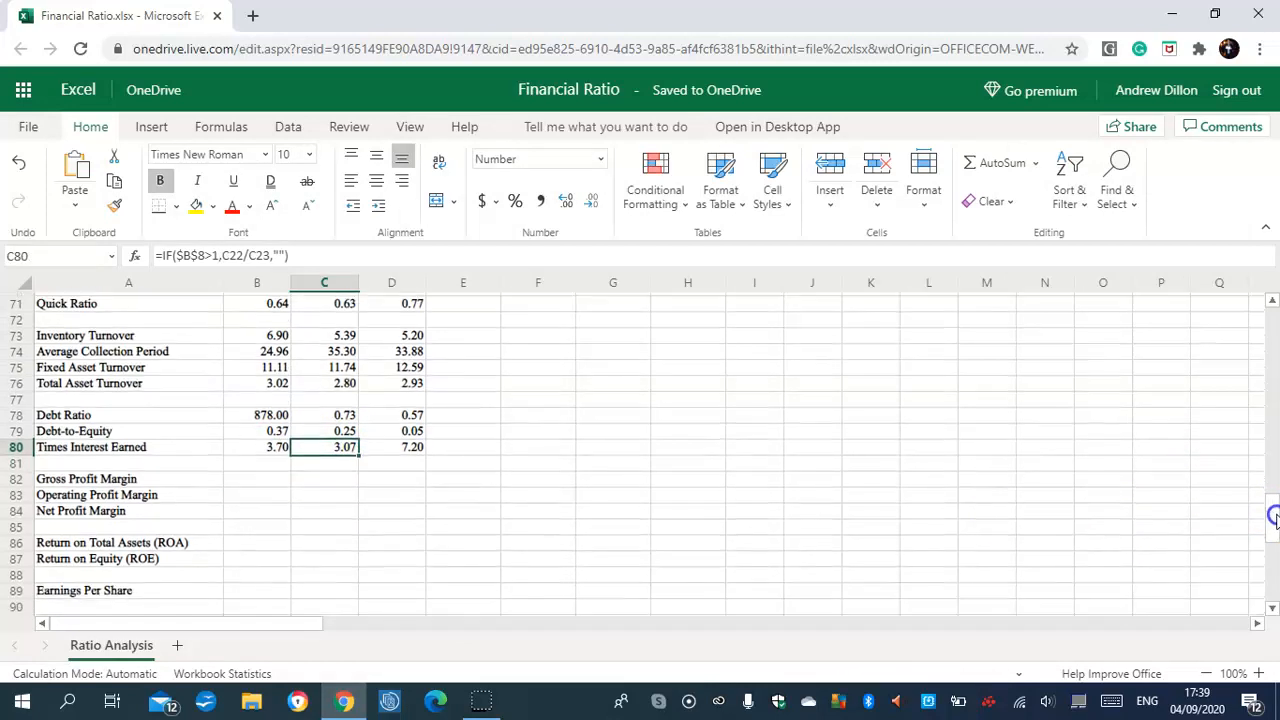
pyautogui.click(255, 480)
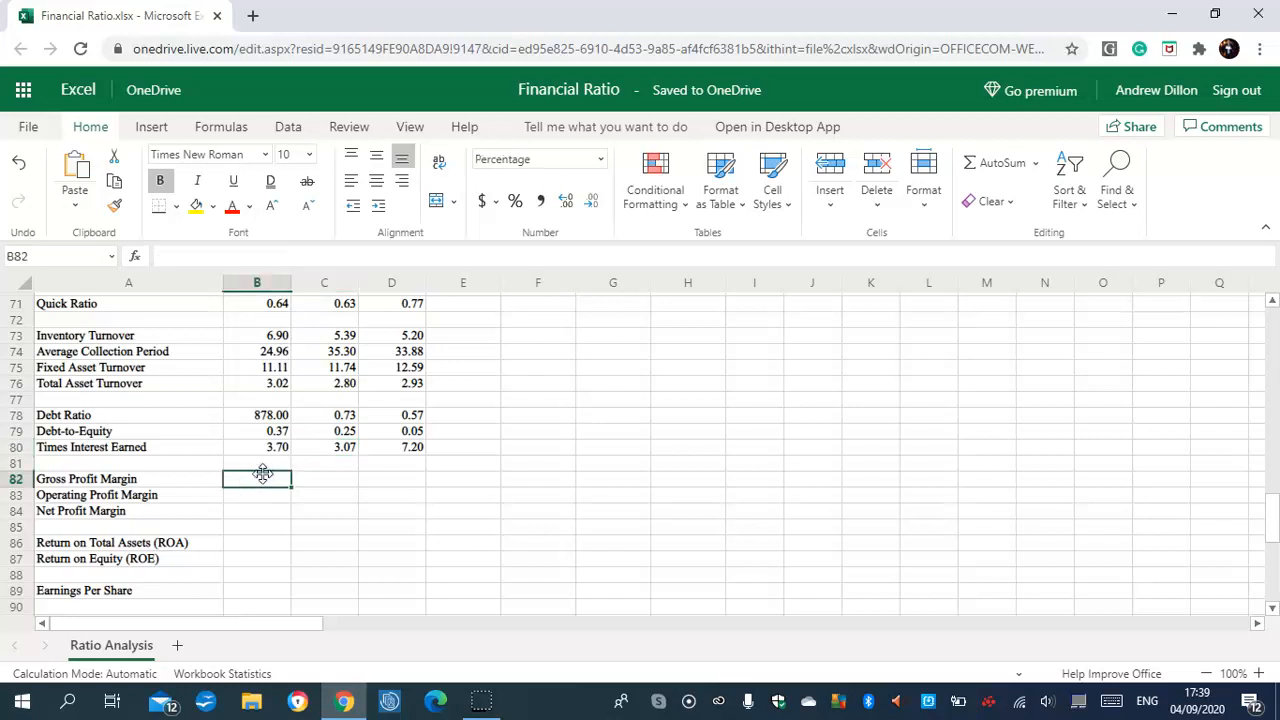
pyautogui.write('=')
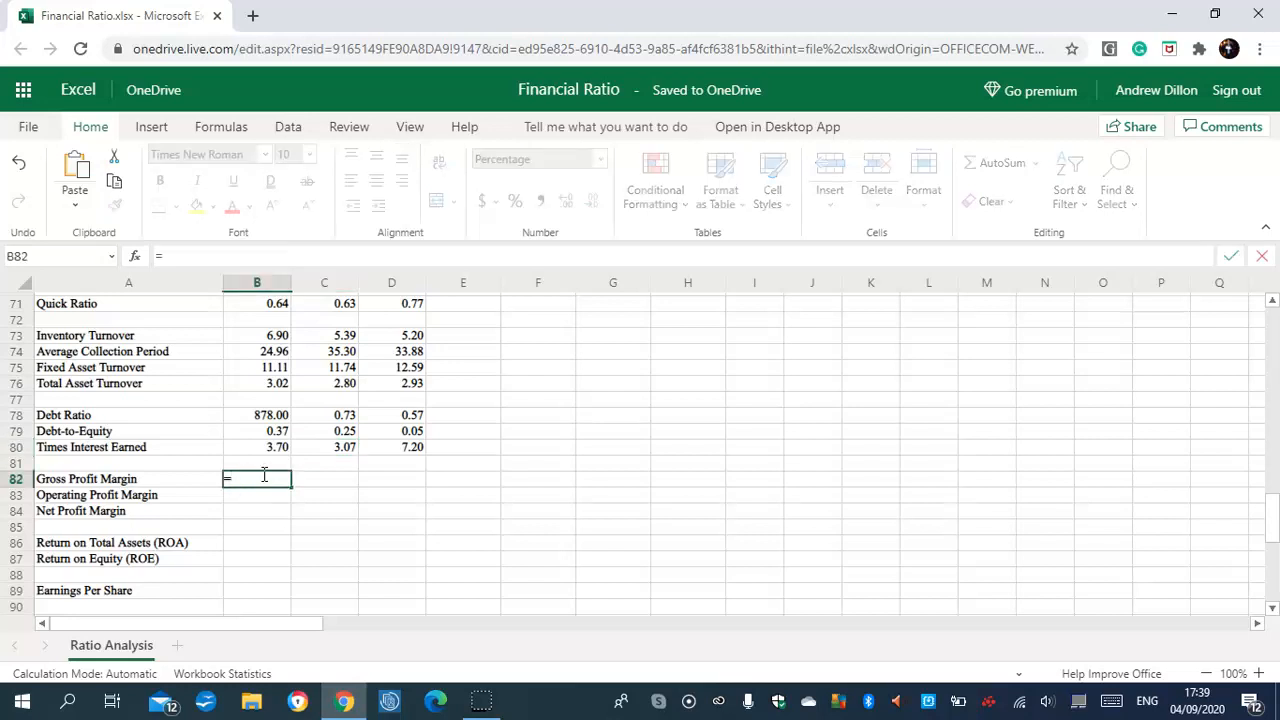
pyautogui.write('IF(')
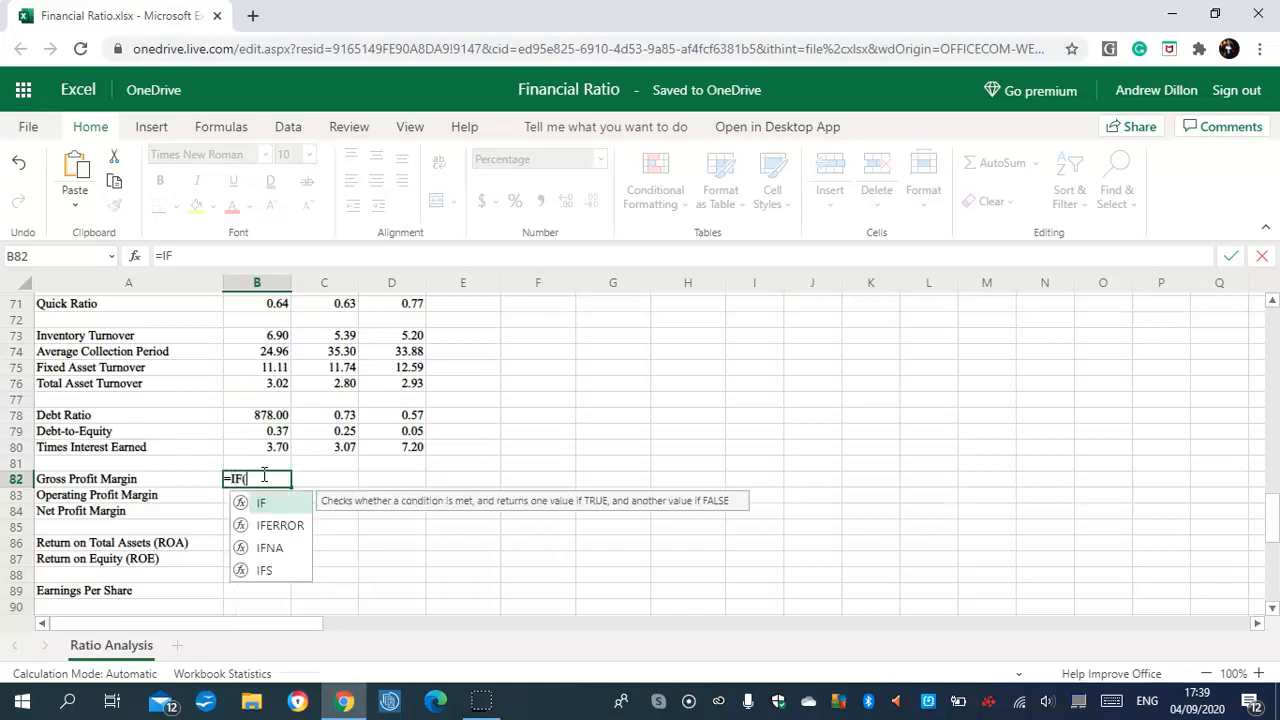
pyautogui.write('$')
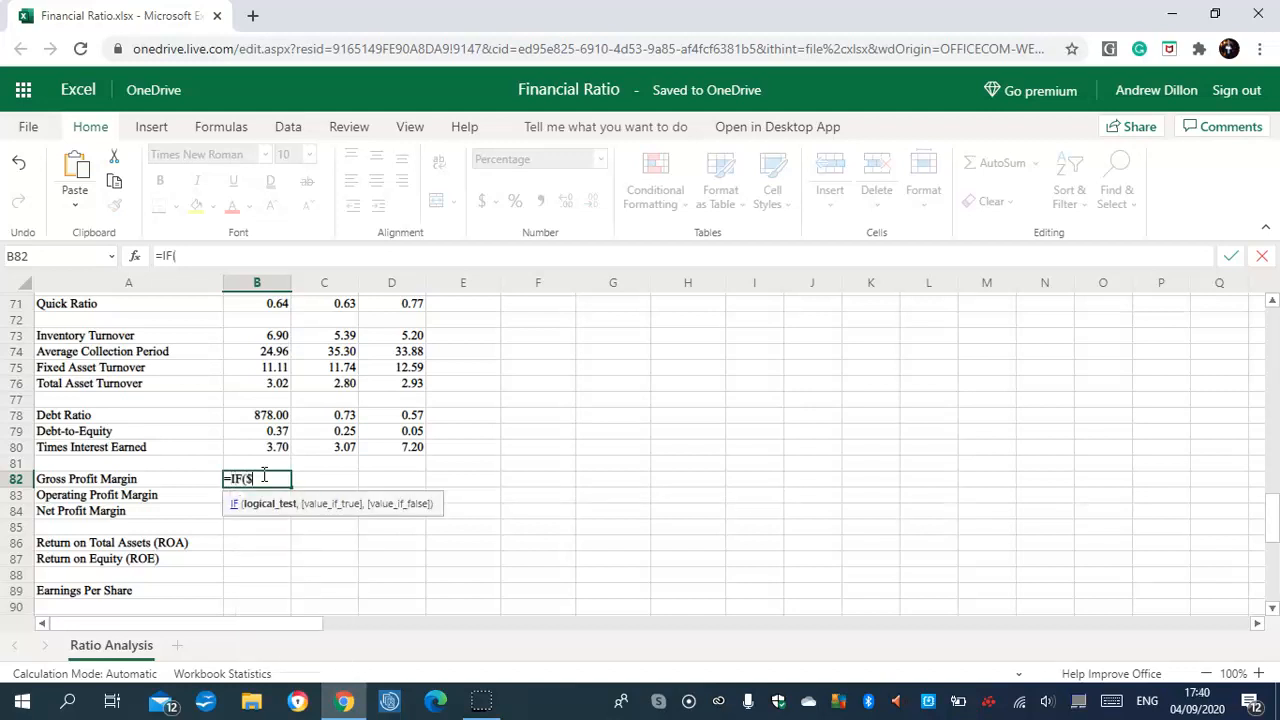
pyautogui.write('B$8>0,B')
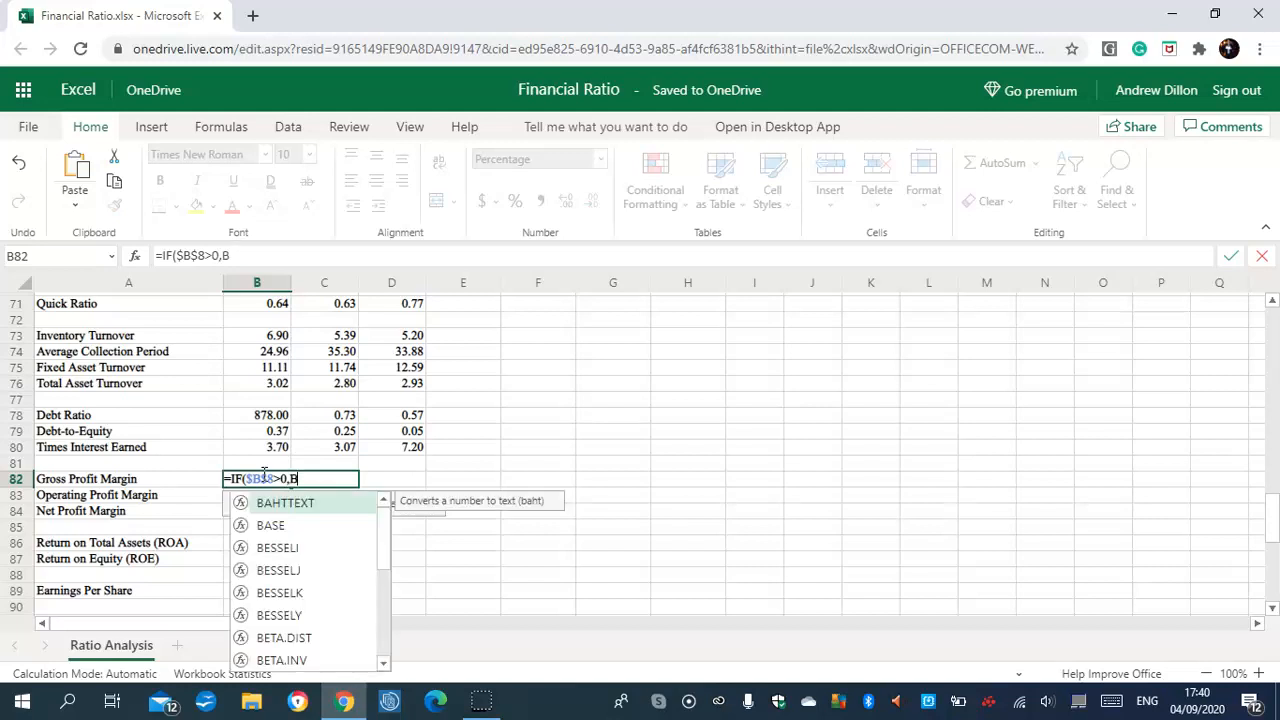
pyautogui.write('15')
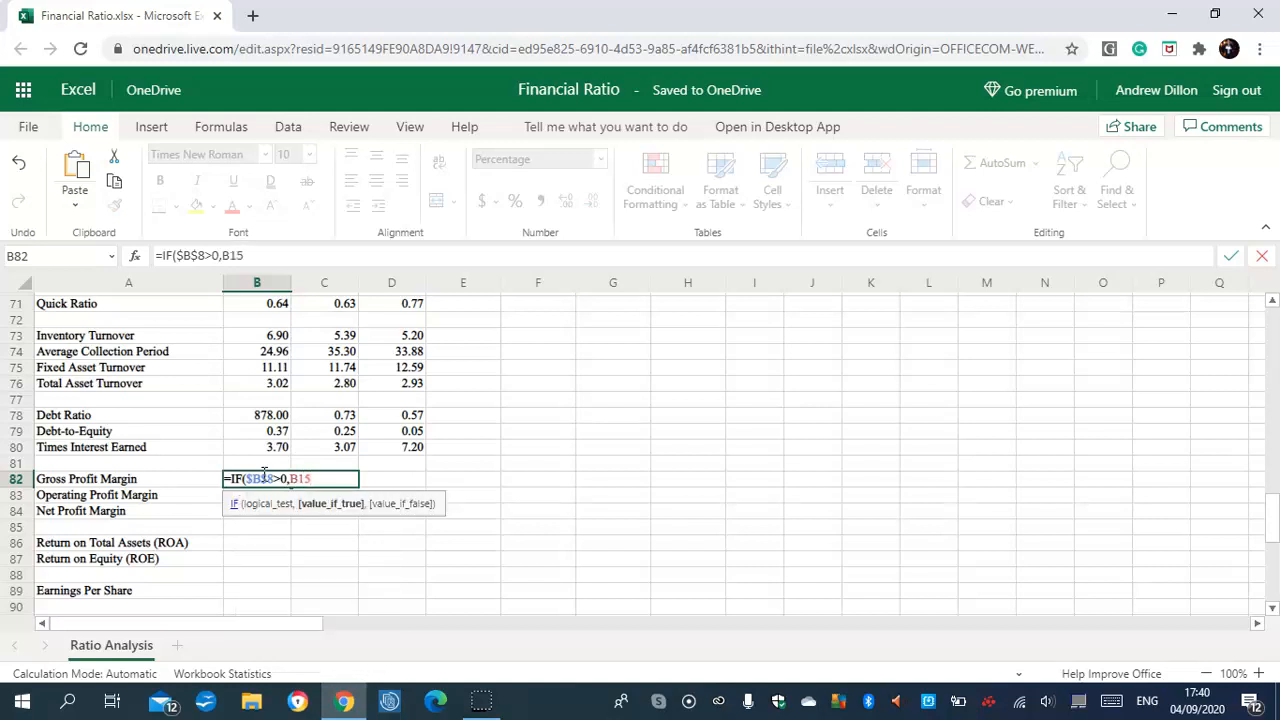
pyautogui.write('/B13,"")')
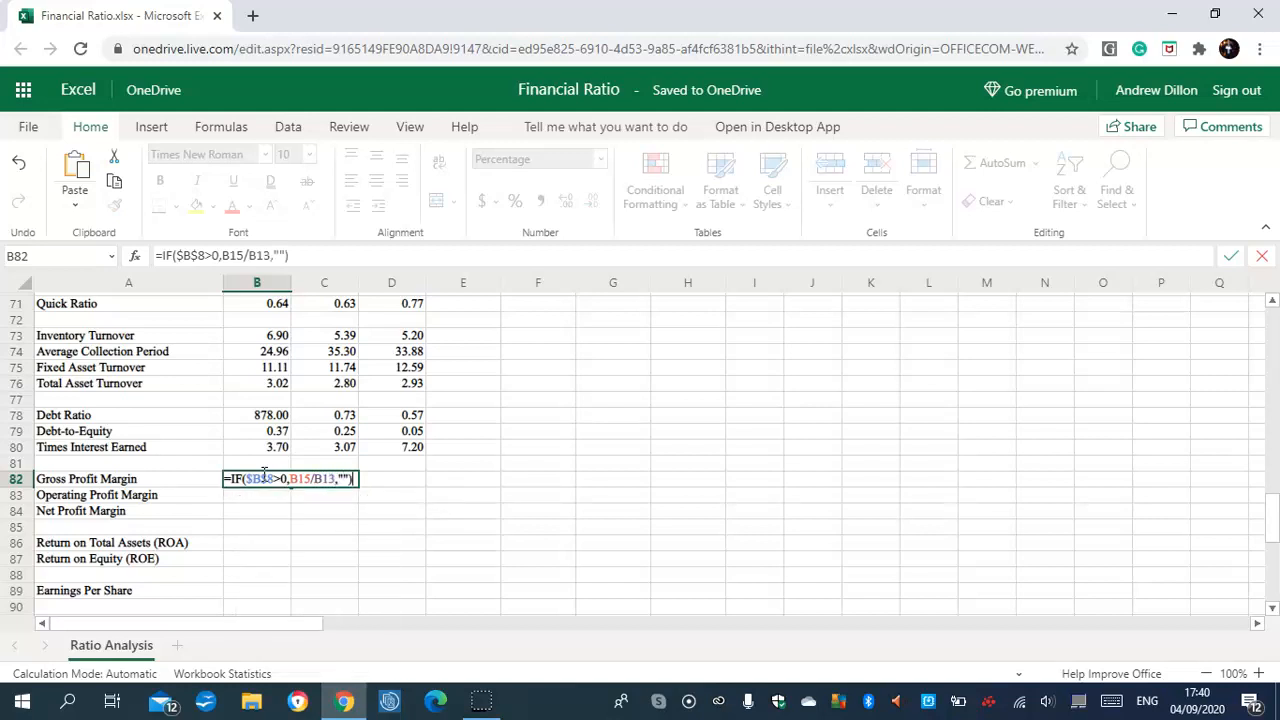
pyautogui.press('Return')
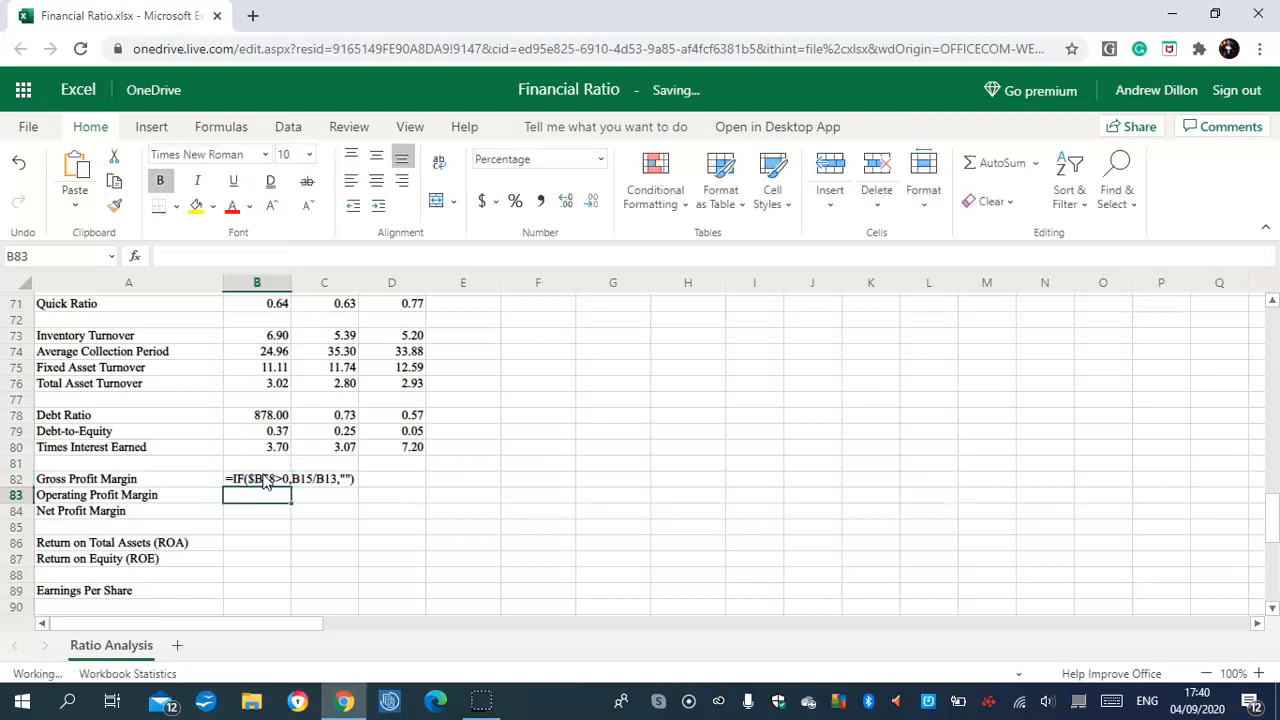
pyautogui.click(262, 479)
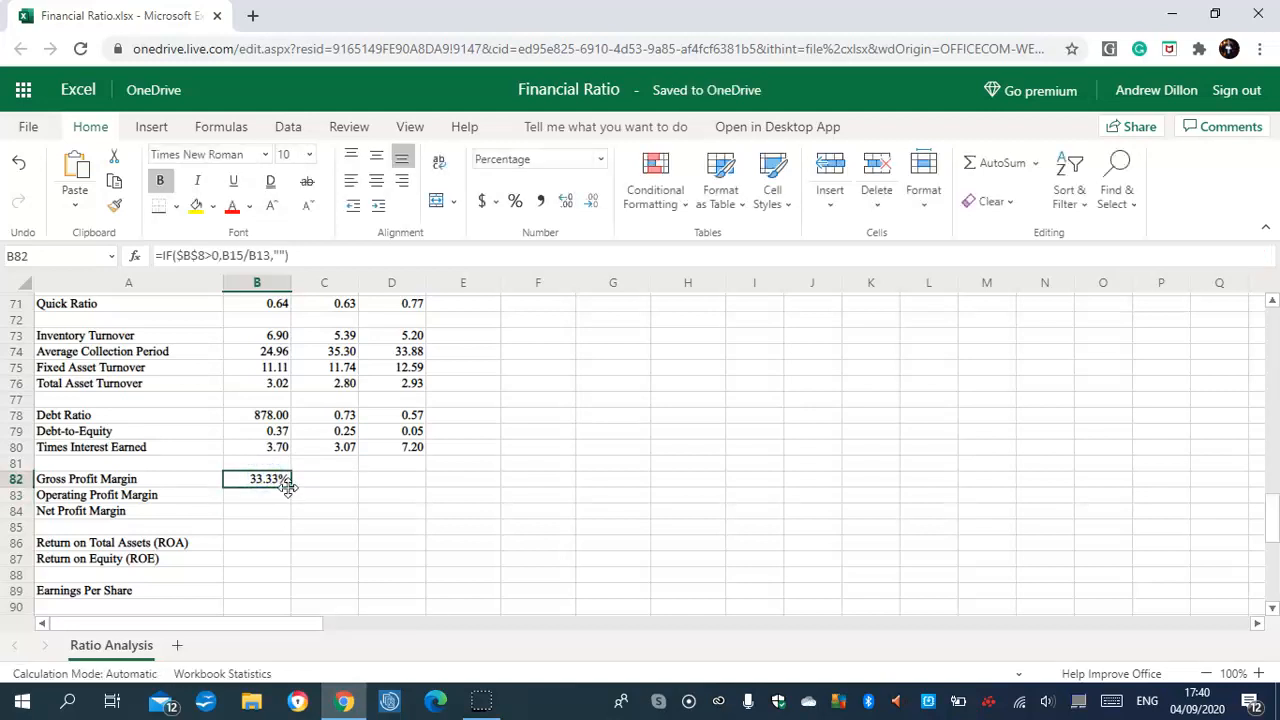
pyautogui.moveTo(290, 486); pyautogui.dragTo(368, 486)
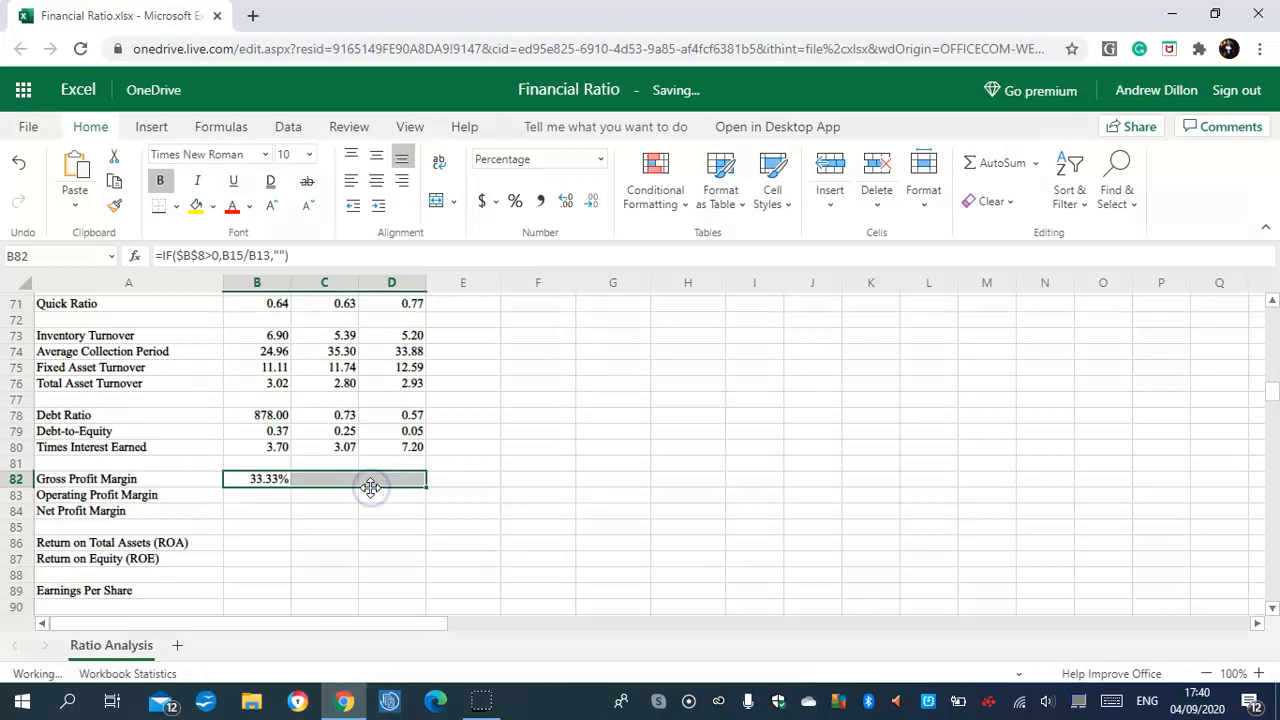
# Enter =IF($B$8>0,B22/B13,"") in B83 for the first year's Operating Profit Margin and fill it across to D83
pyautogui.click(262, 494)
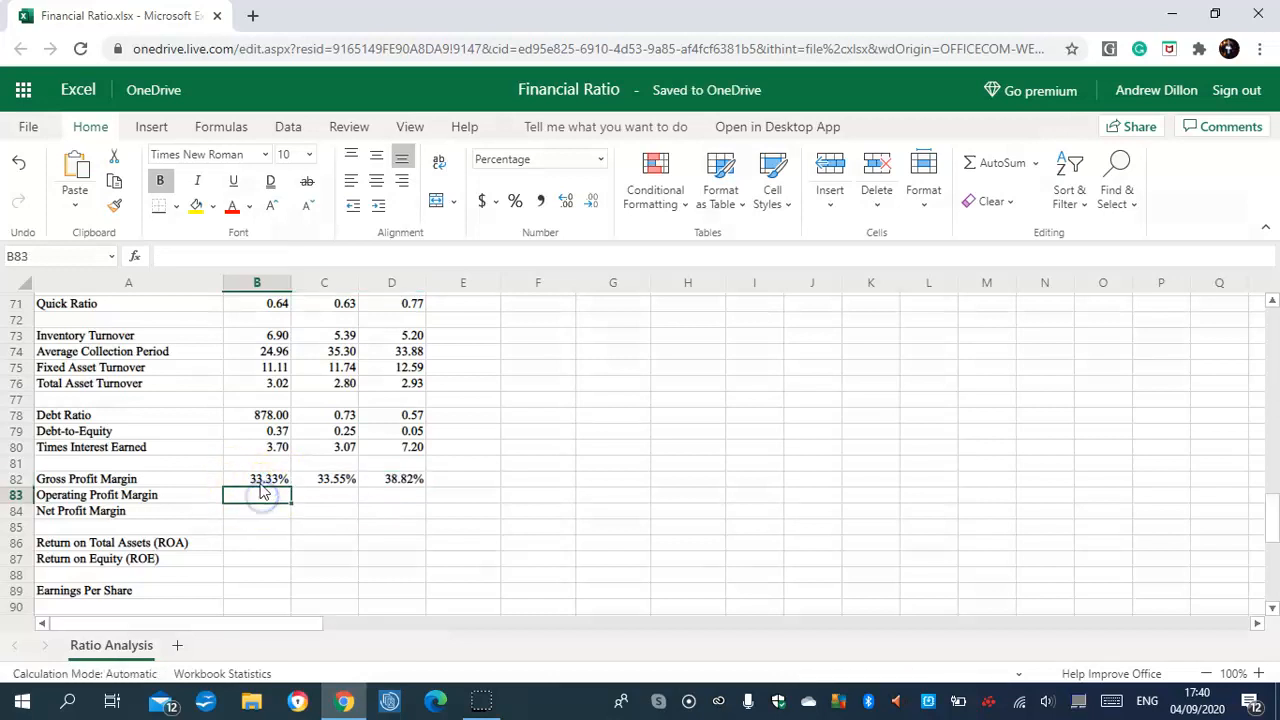
pyautogui.click(265, 496)
pyautogui.click(257, 497)
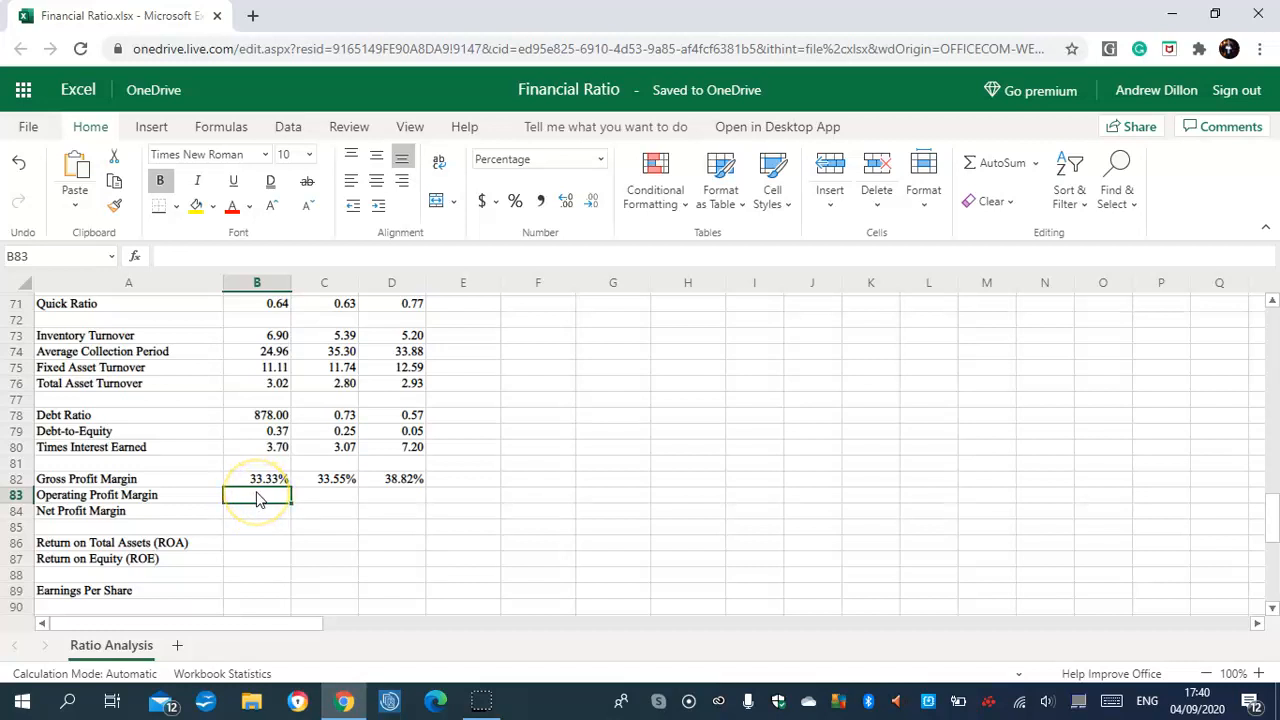
pyautogui.write('=IF')
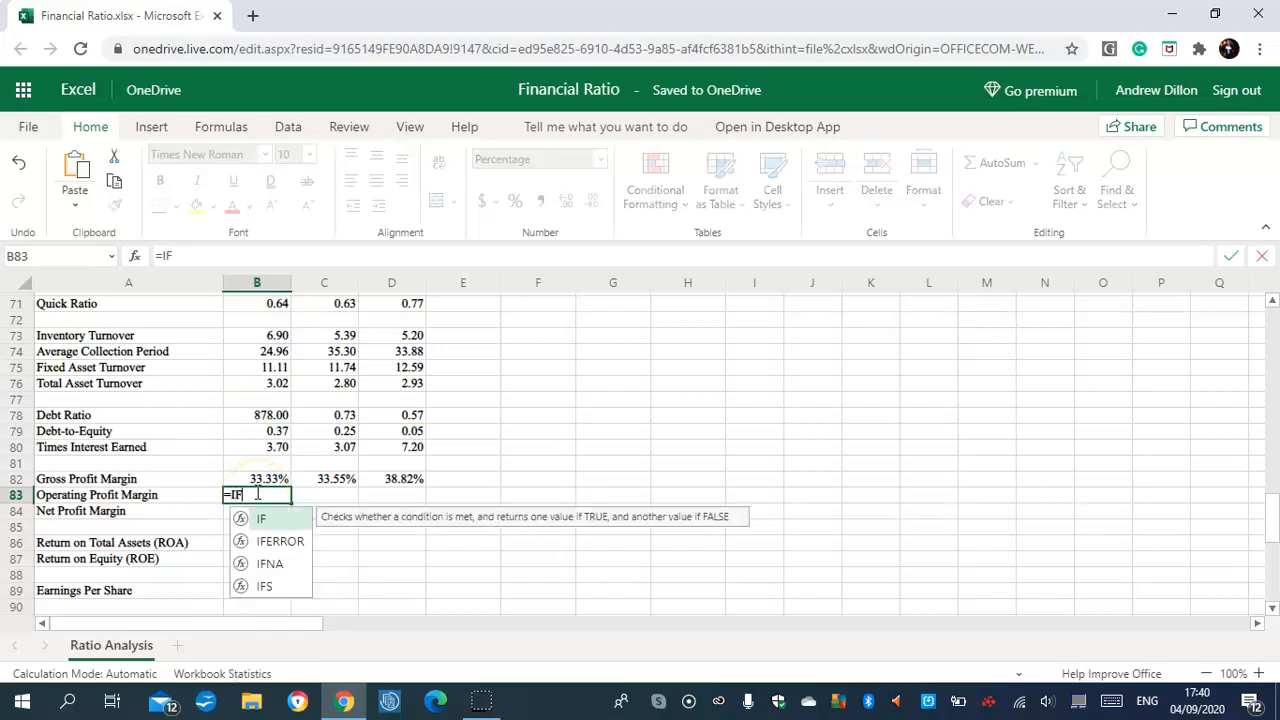
pyautogui.write('($B')
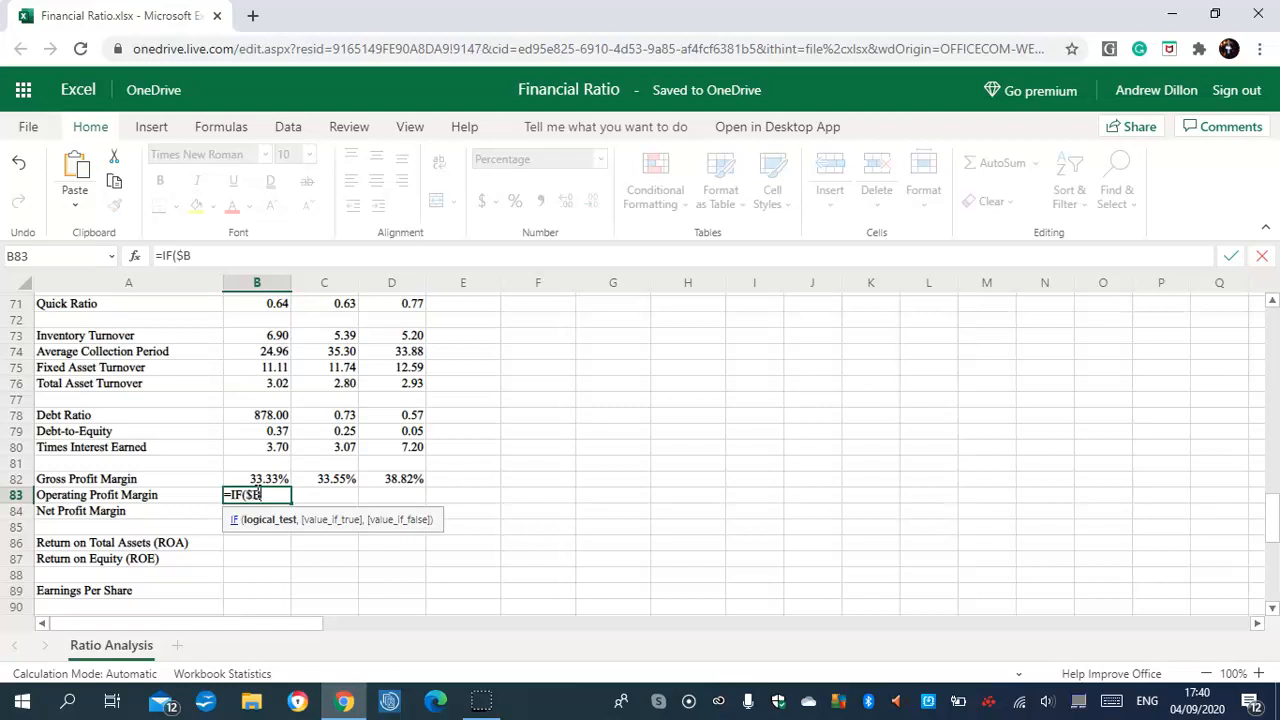
pyautogui.write('$8>0,B22/')
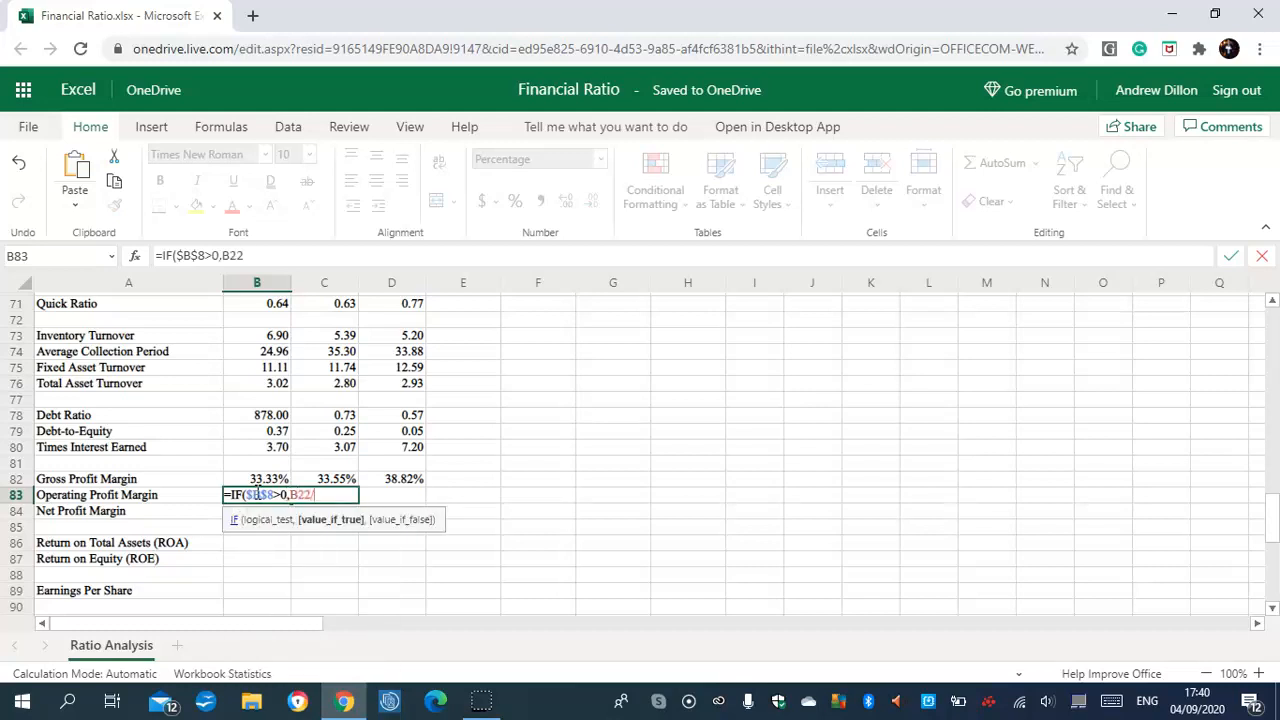
pyautogui.write('B13,"")')
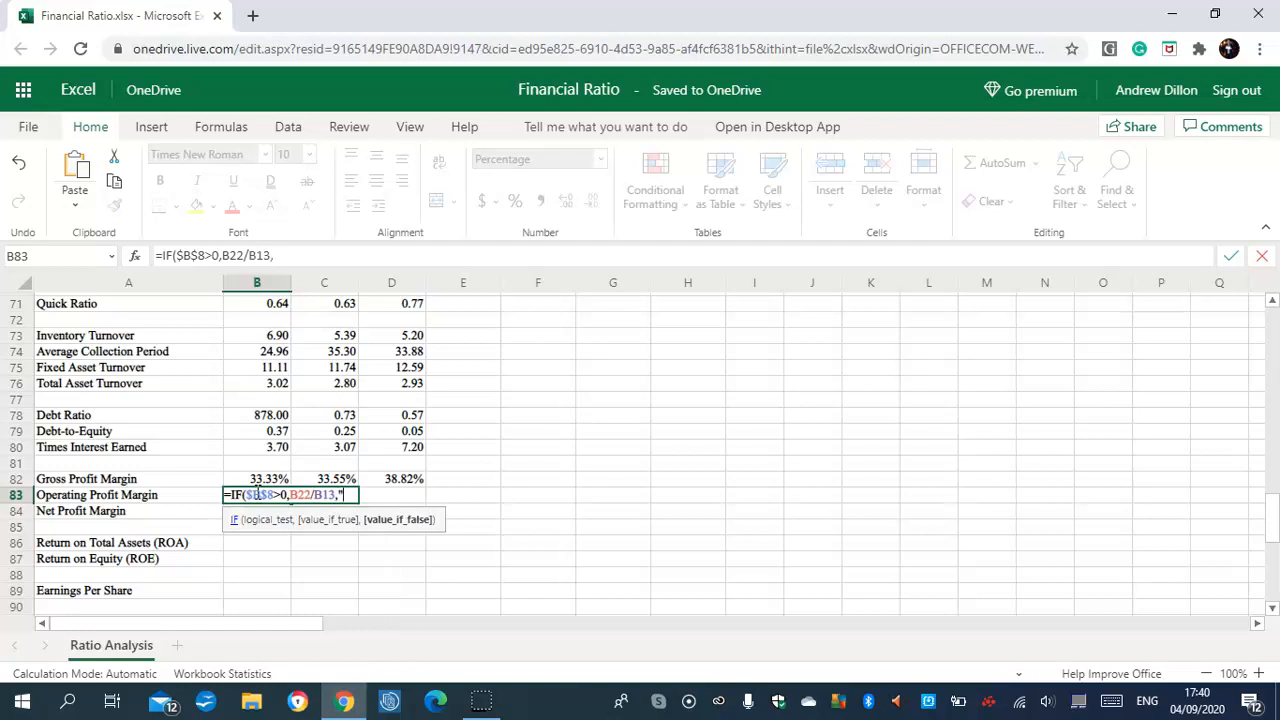
pyautogui.press('Return')
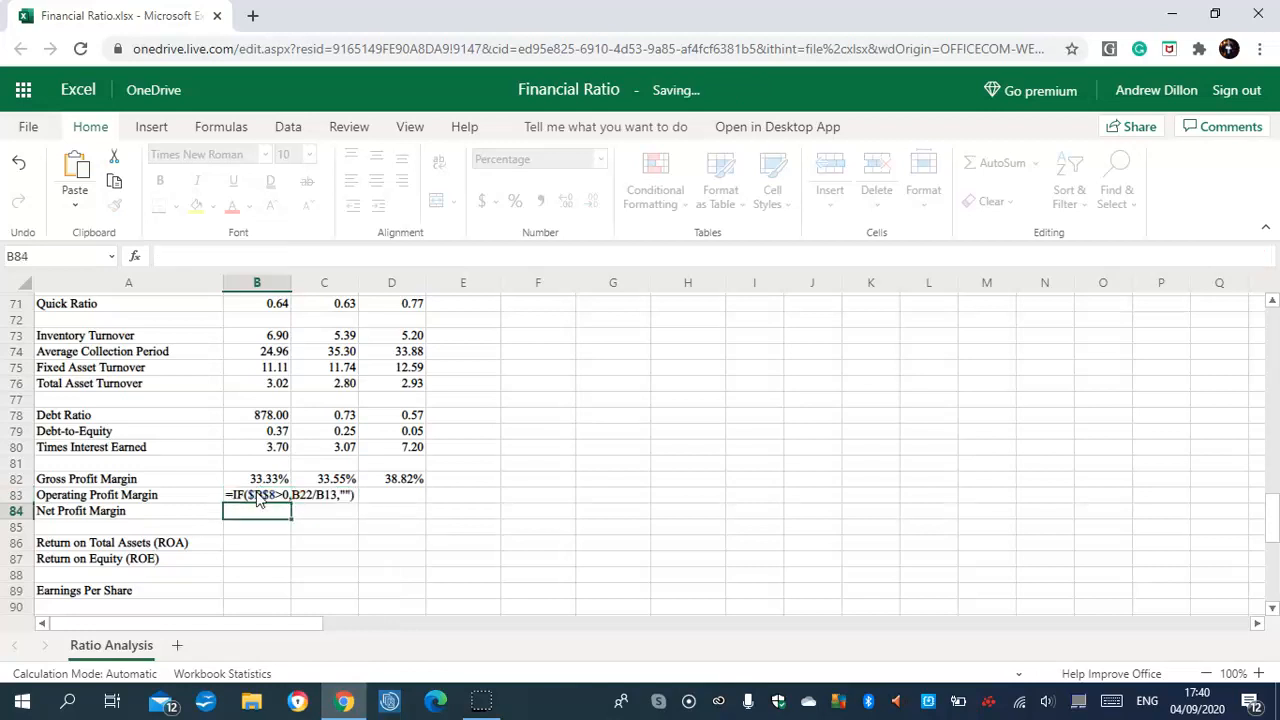
pyautogui.click(258, 494)
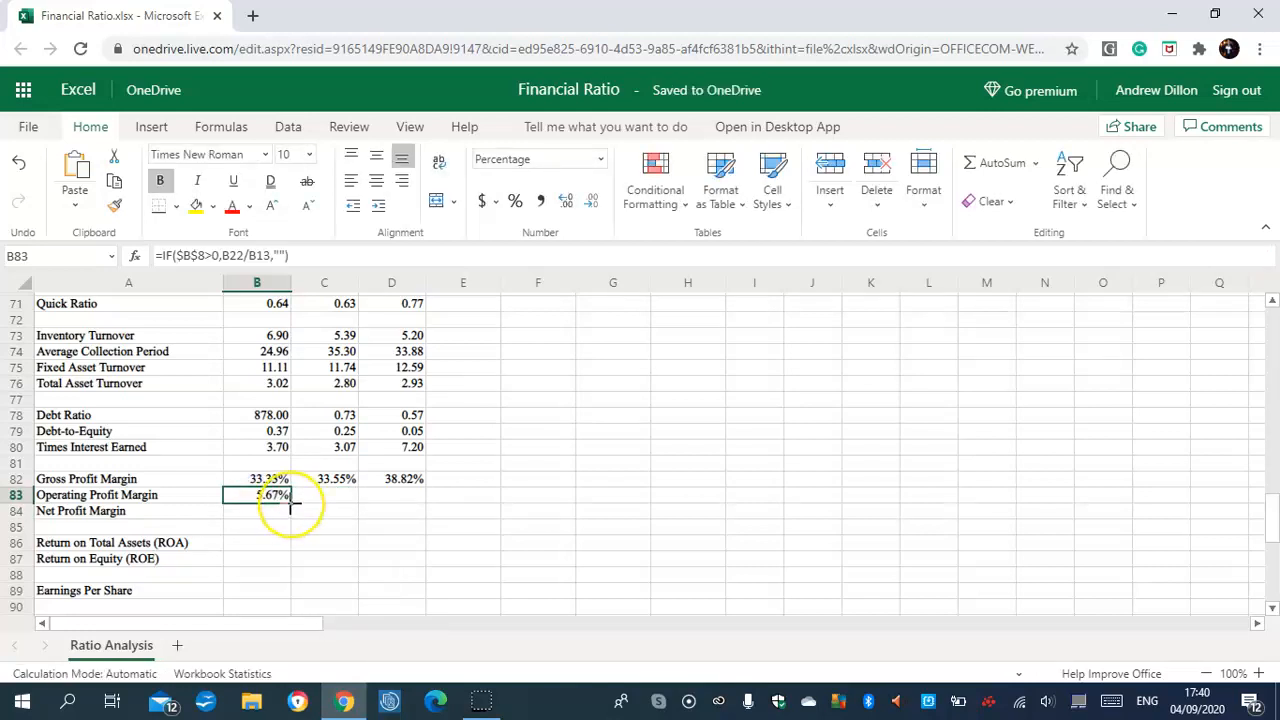
pyautogui.moveTo(291, 506); pyautogui.dragTo(365, 505)
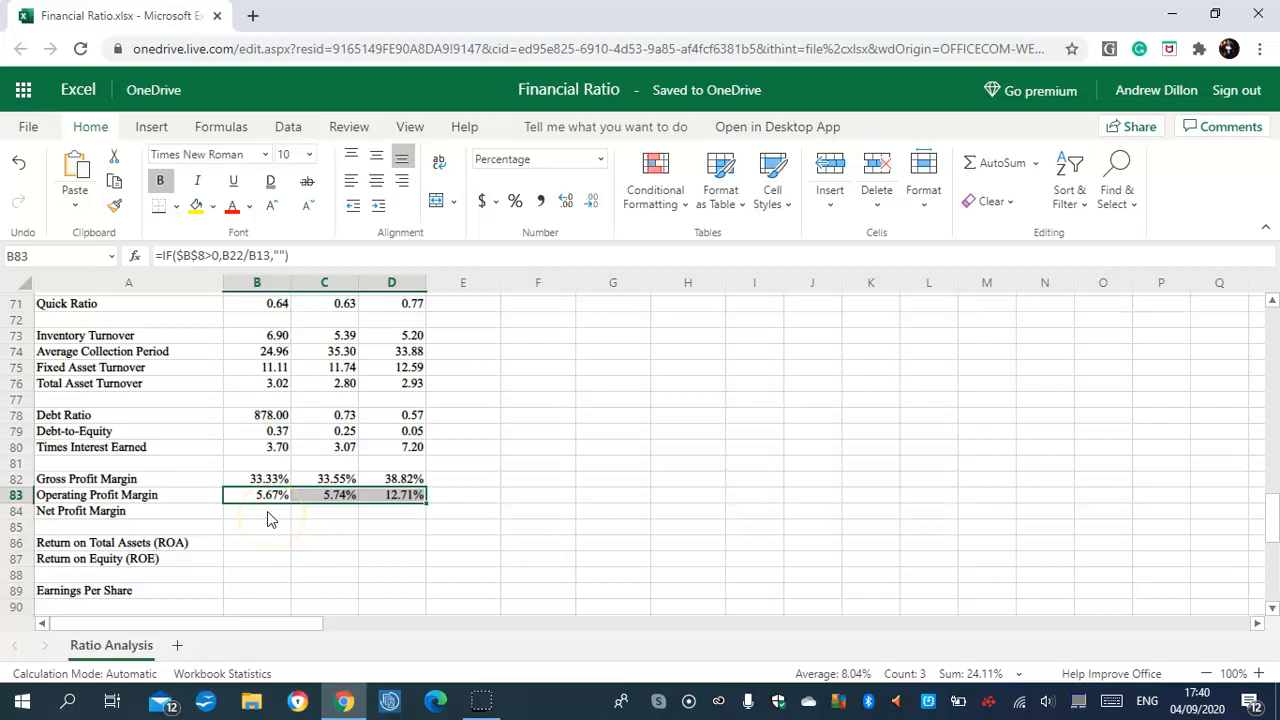
# Enter =IF($B$8>0,B26/B13,"") in B84 for the first year's Net Profit Margin and try to fill it across to D84
pyautogui.click(266, 512)
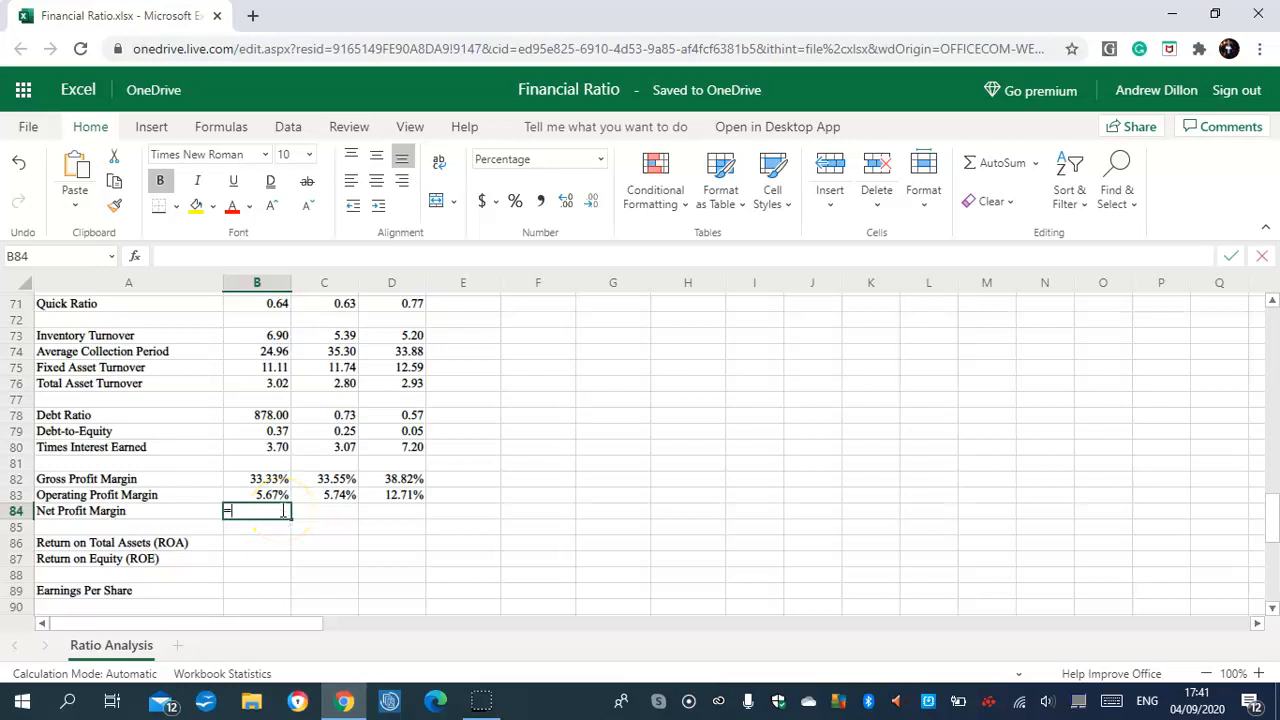
pyautogui.write('=IF(')
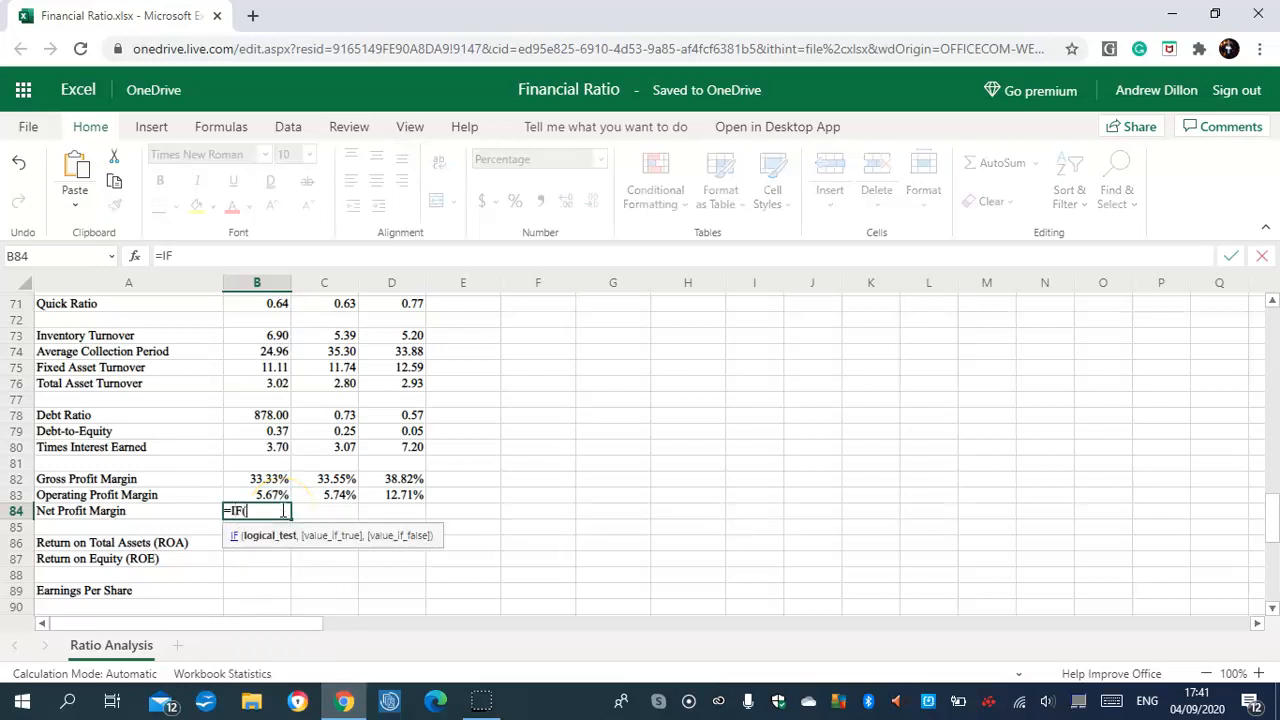
pyautogui.write('$B$8>0,')
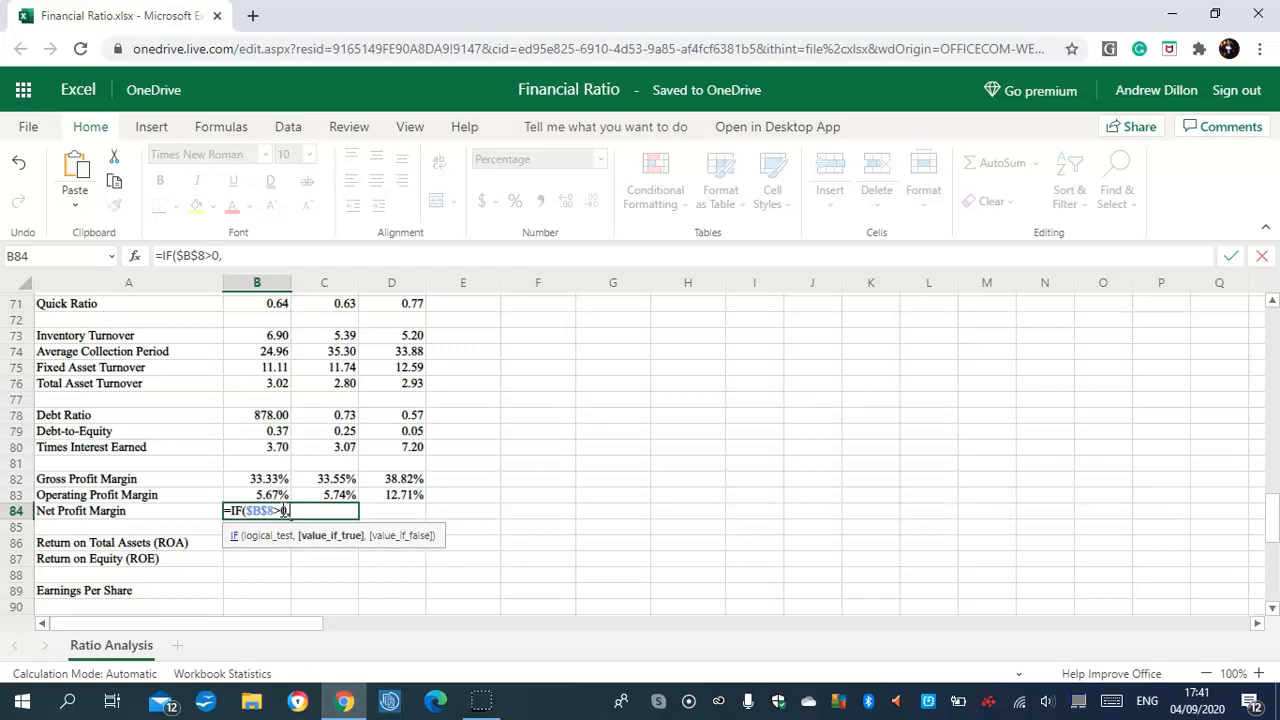
pyautogui.write('B26/B13,"")')
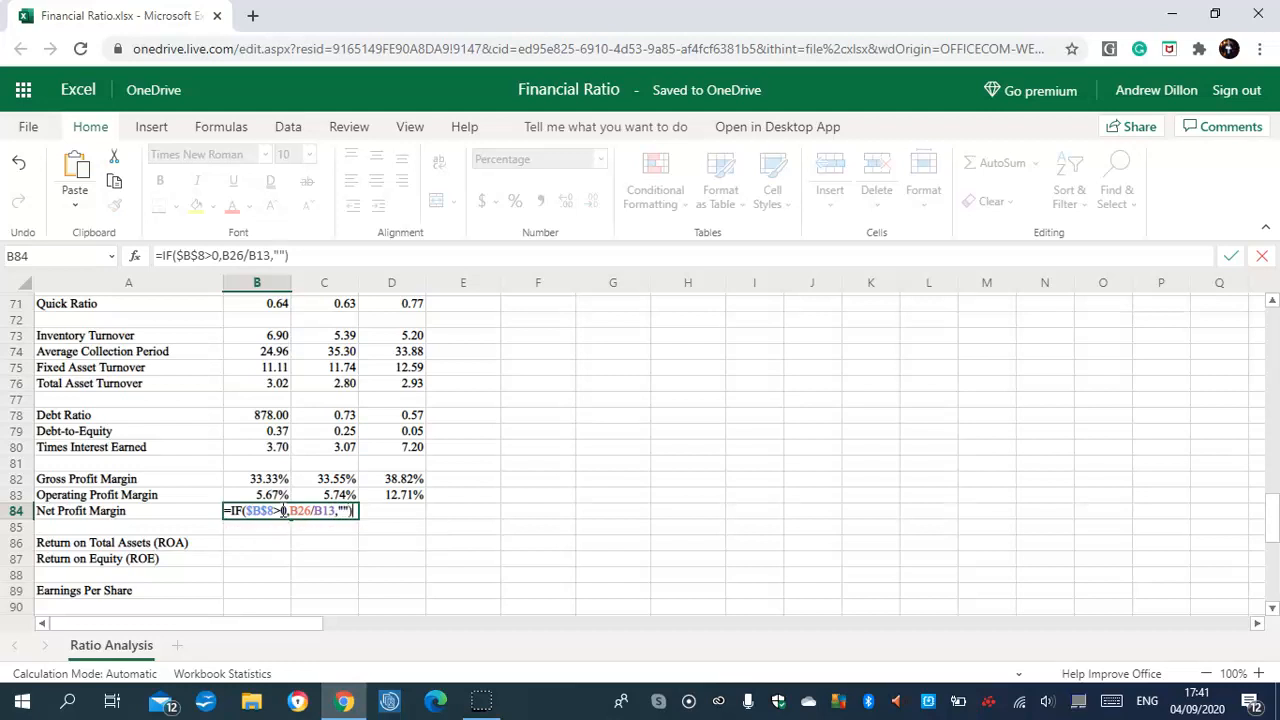
pyautogui.press('Return')
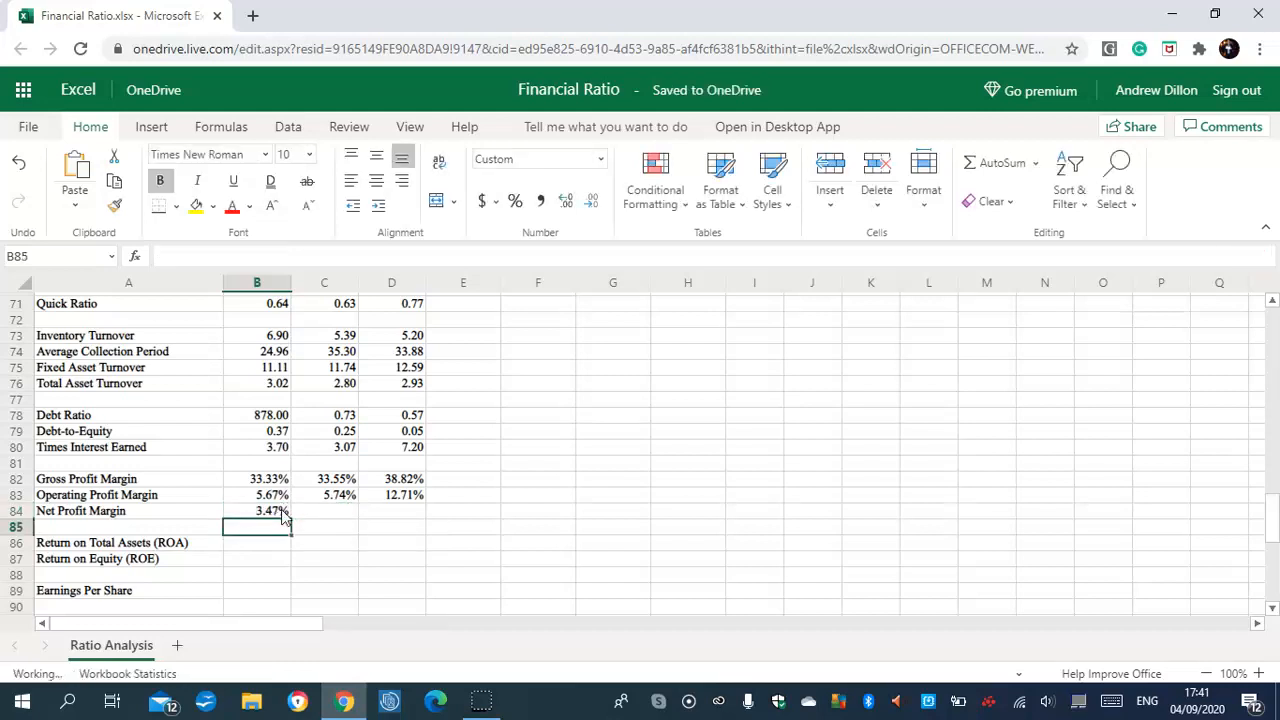
pyautogui.click(285, 514)
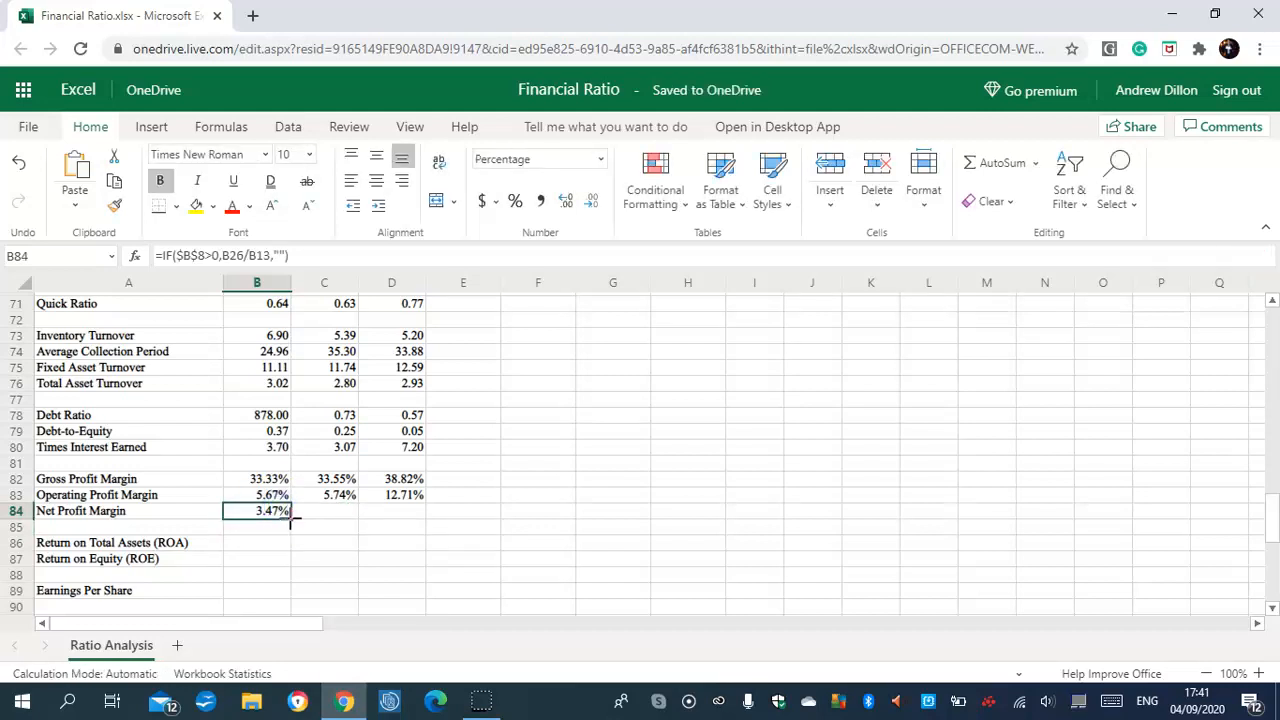
pyautogui.moveTo(290, 519); pyautogui.dragTo(382, 523)
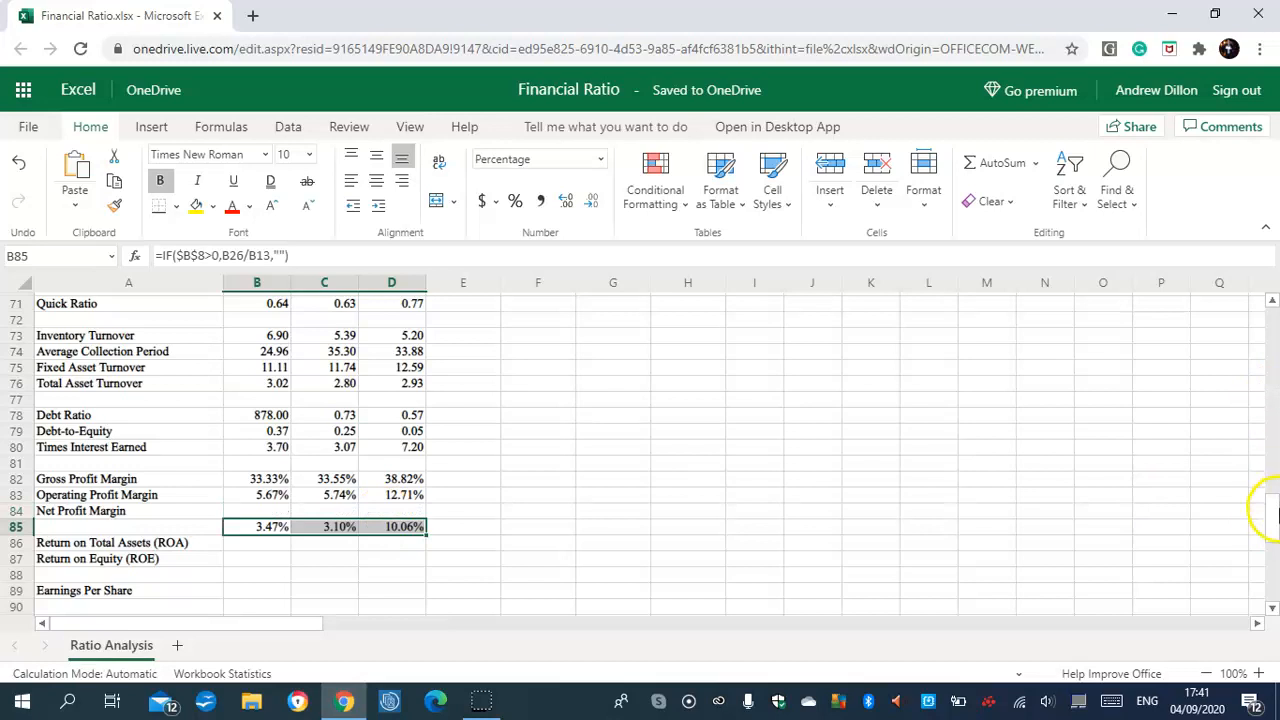
# Enter =IF($B$8>0,B26/B48,"") in B86 for the first year's Return on Total Assets (ROA)
pyautogui.scroll(-3, 1274, 524)
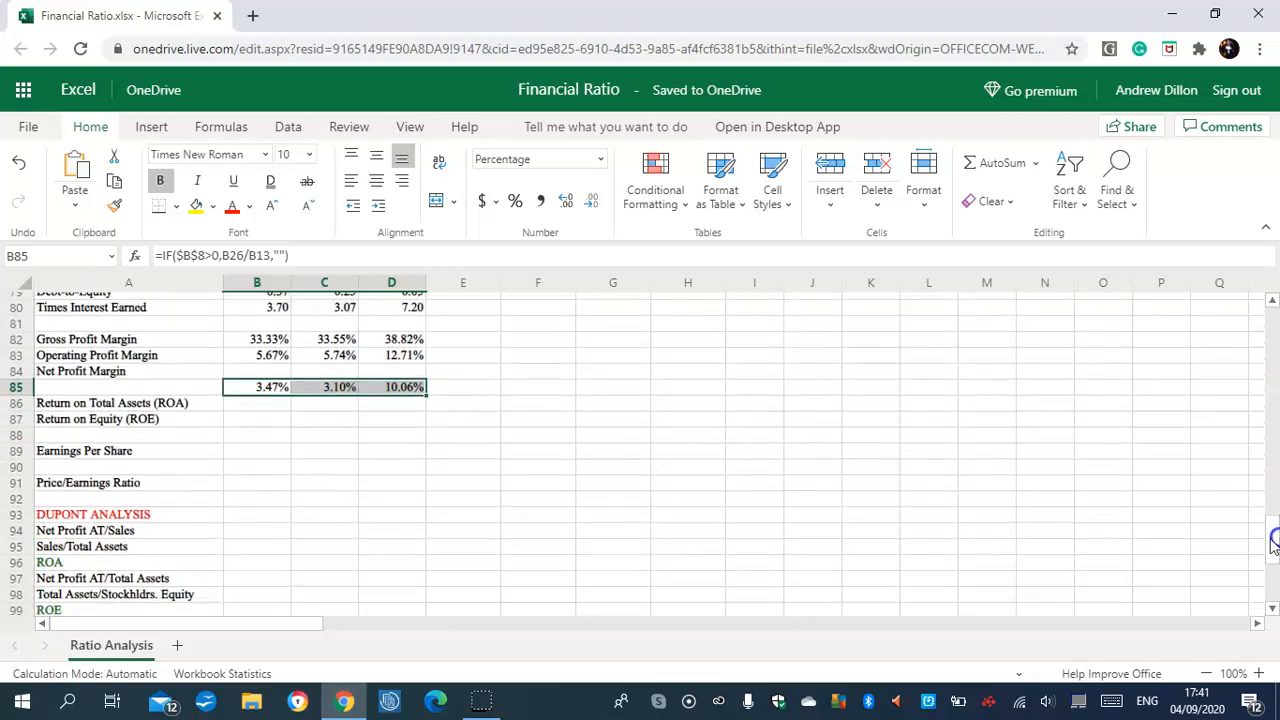
pyautogui.click(267, 404)
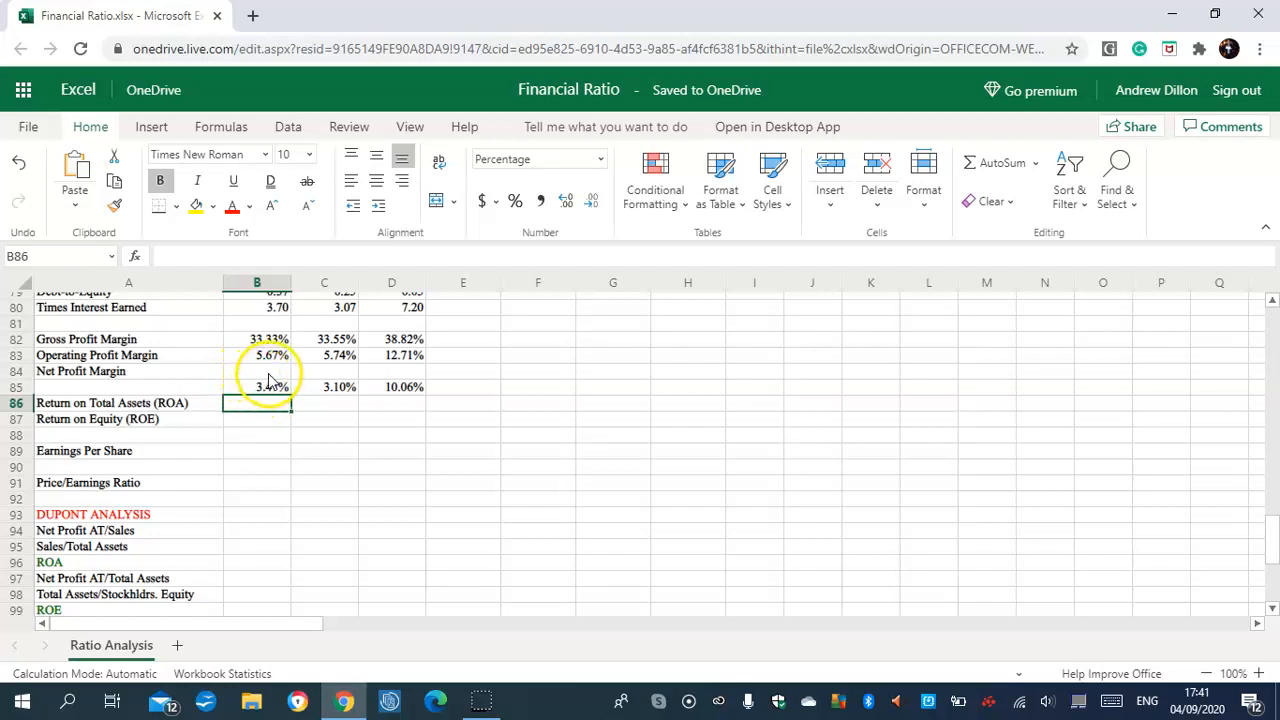
pyautogui.click(267, 384)
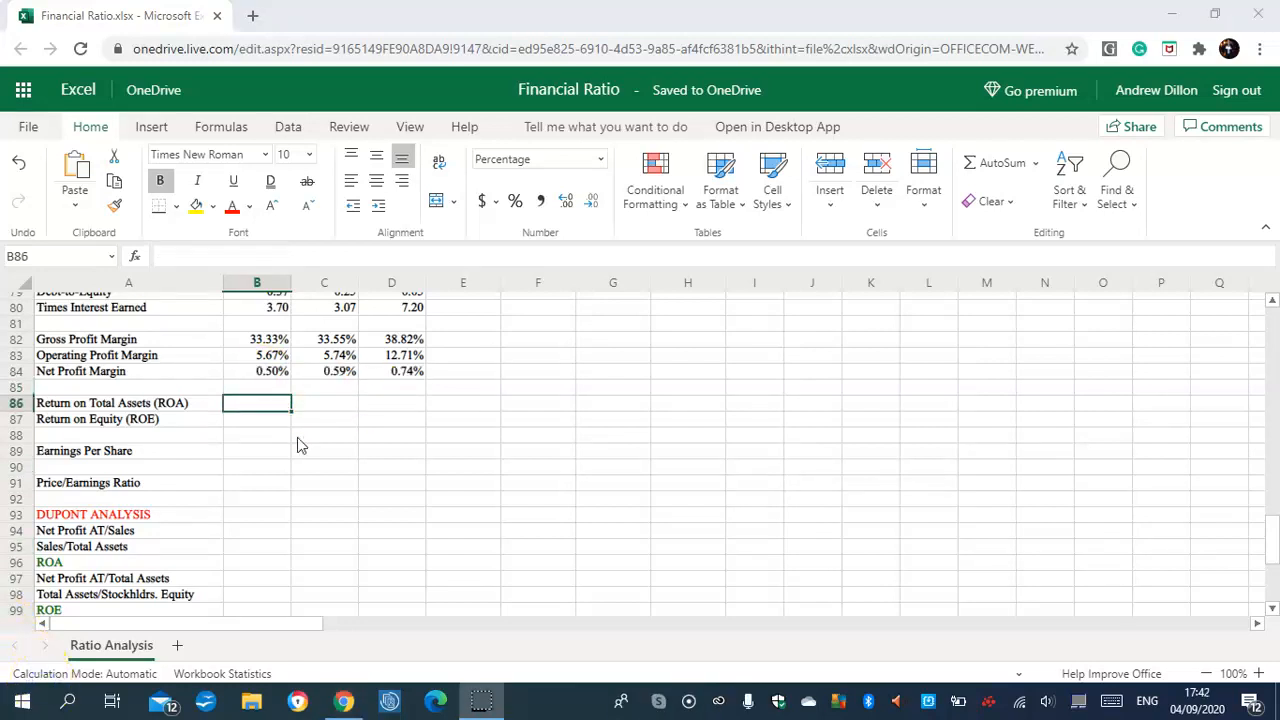
pyautogui.click(256, 404)
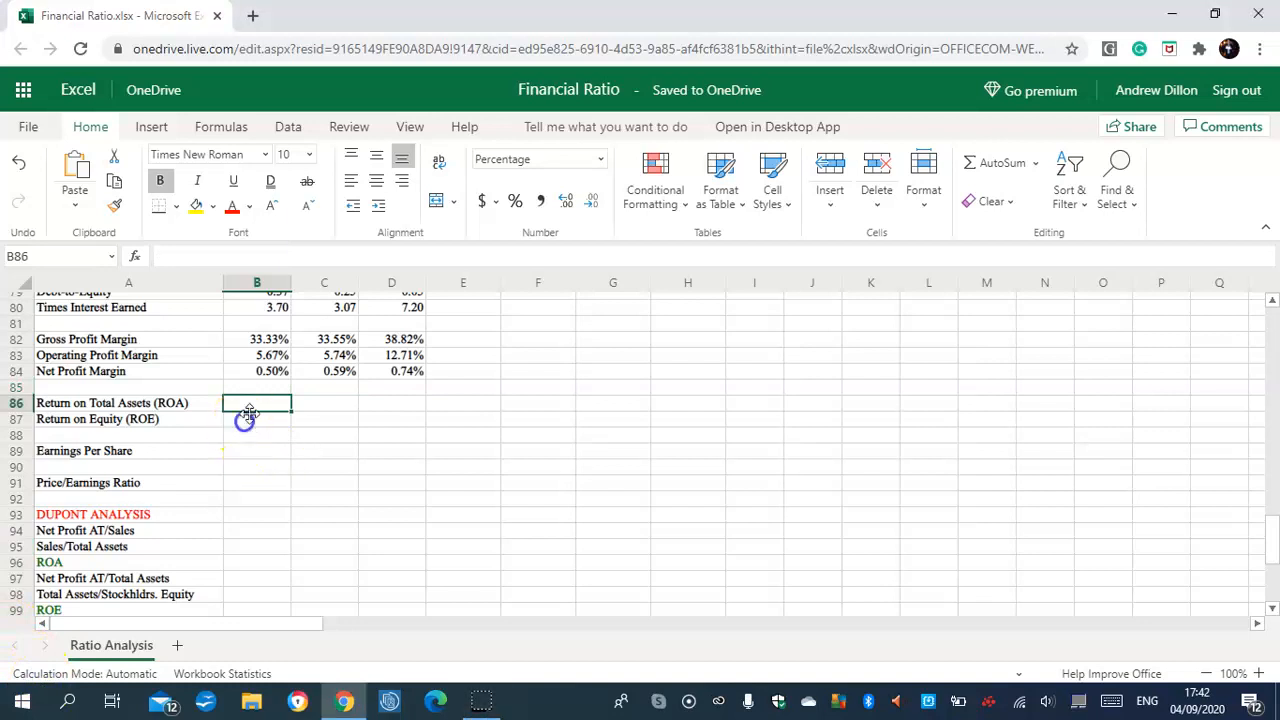
pyautogui.write('=')
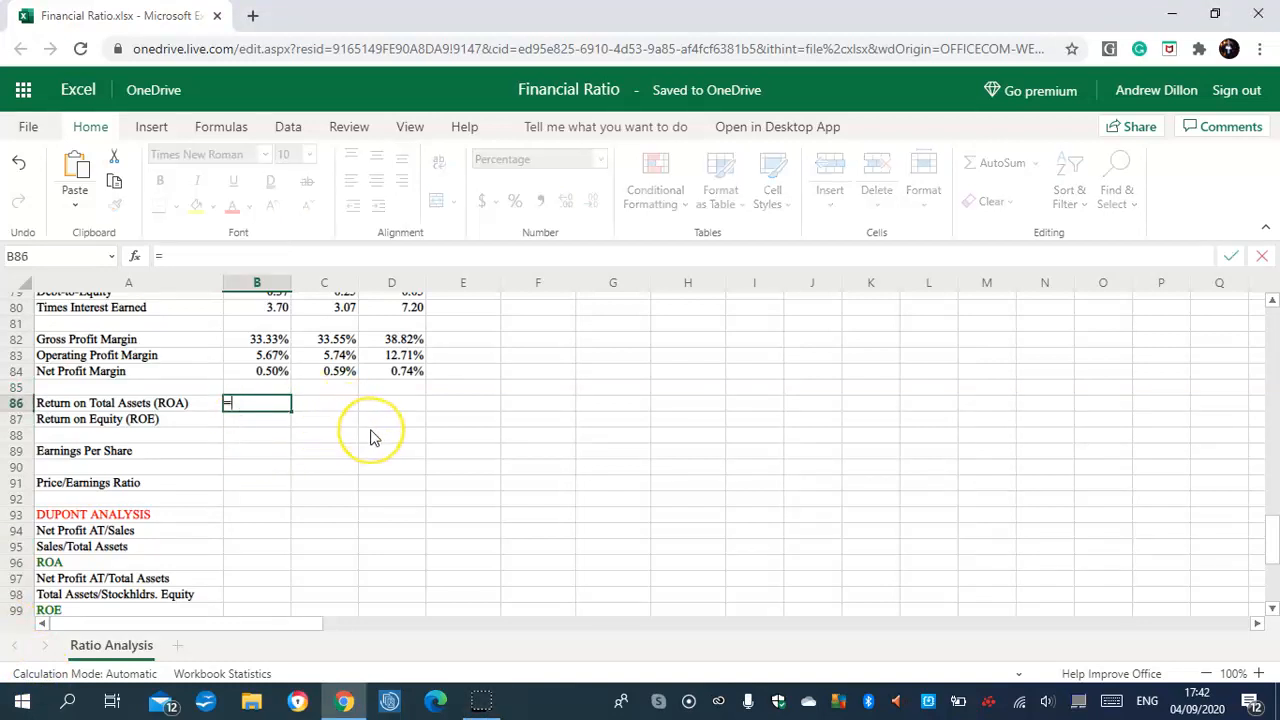
pyautogui.write('IF')
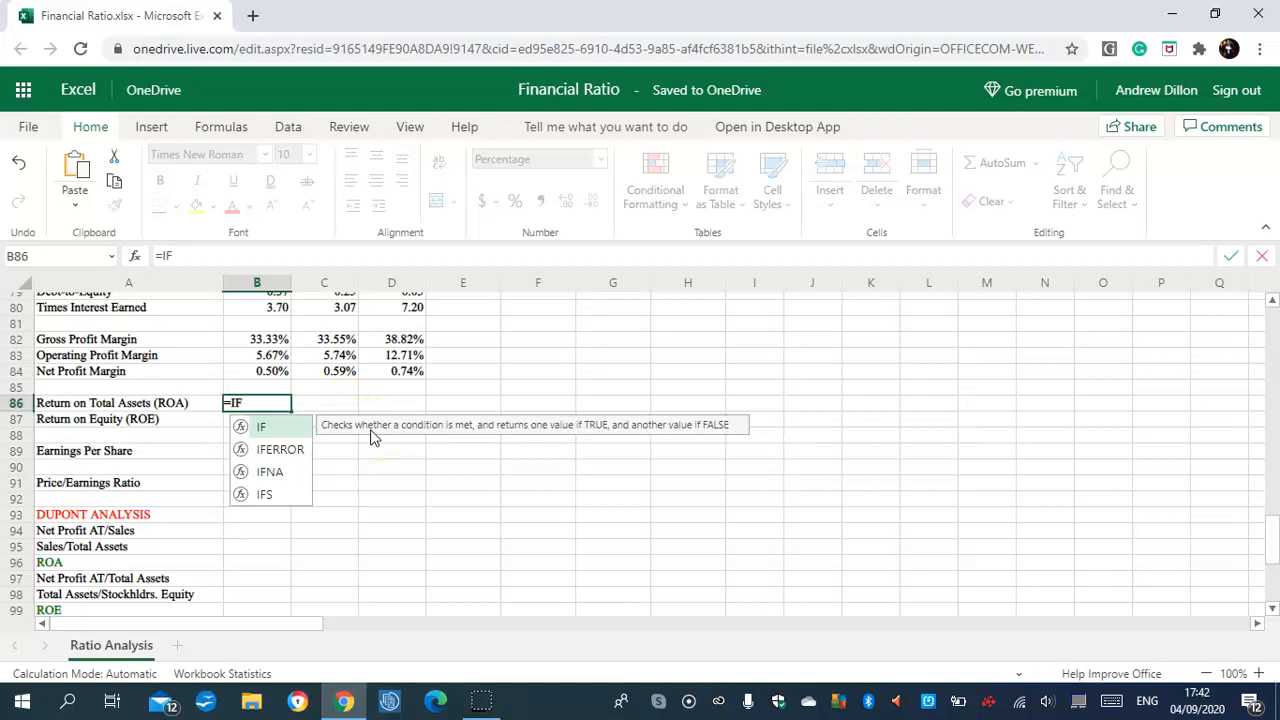
pyautogui.write('(')
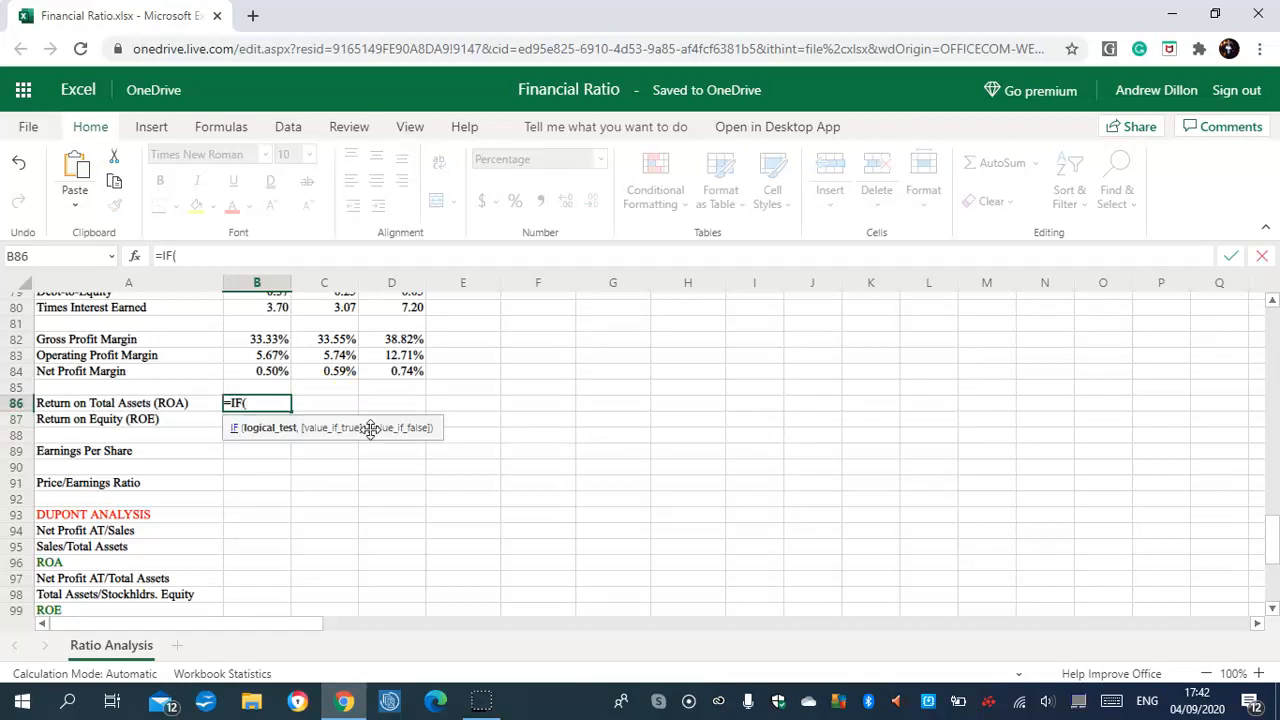
pyautogui.write('$B$8>0,')
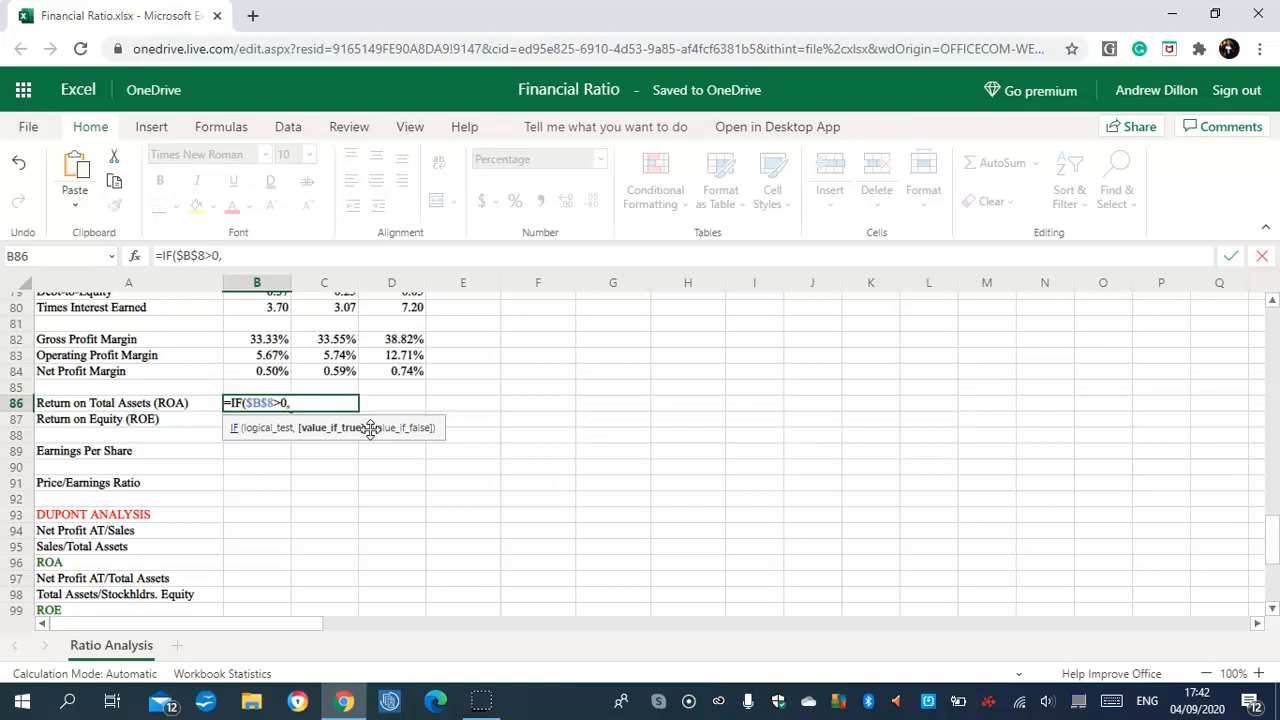
pyautogui.write('B26/B13,"")')
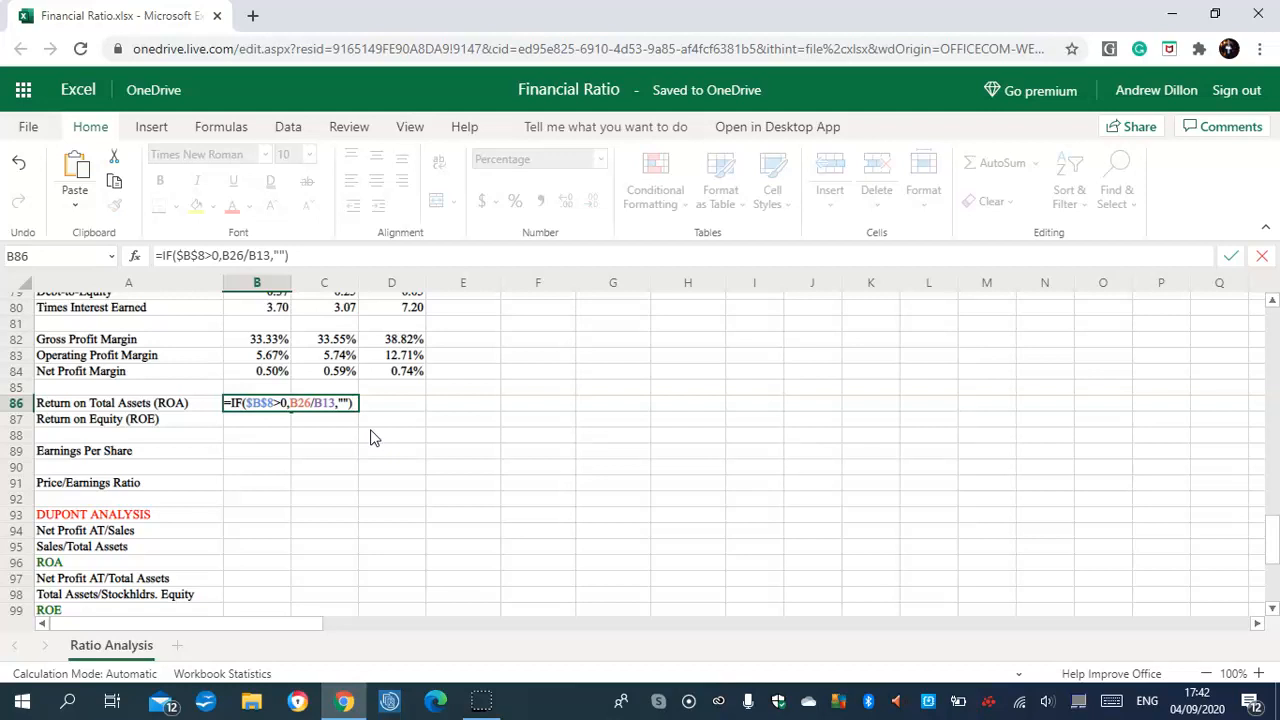
pyautogui.click(329, 402)
pyautogui.doubleClick(329, 402)
pyautogui.write('B48')
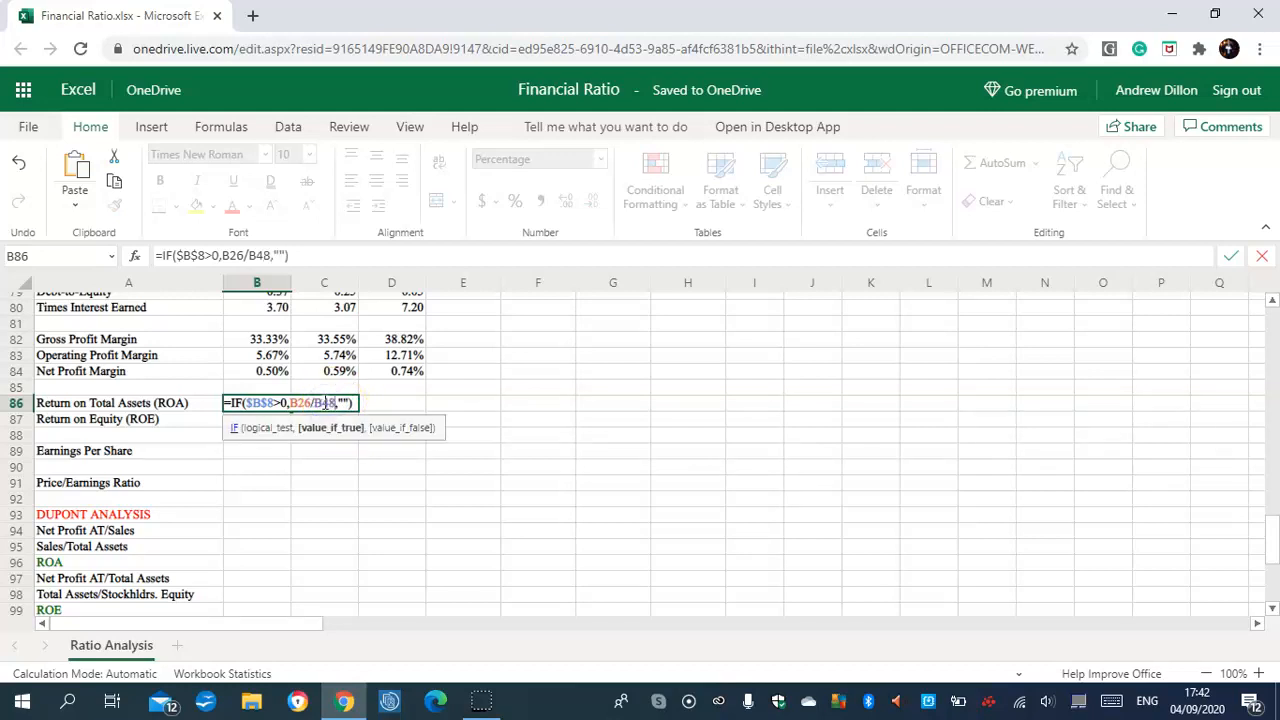
pyautogui.click(376, 403)
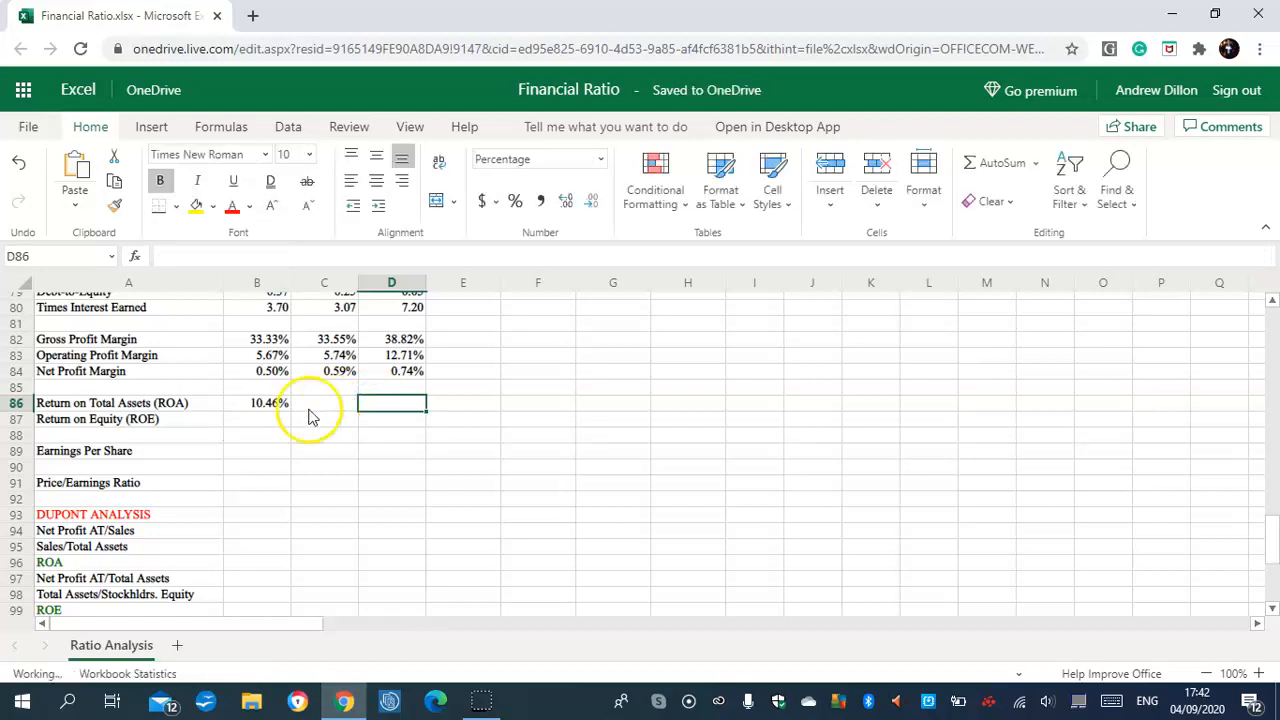
# Fill the Return on Total Assets formula from B86 across to D86
pyautogui.click(283, 403)
pyautogui.moveTo(290, 410); pyautogui.dragTo(375, 403)
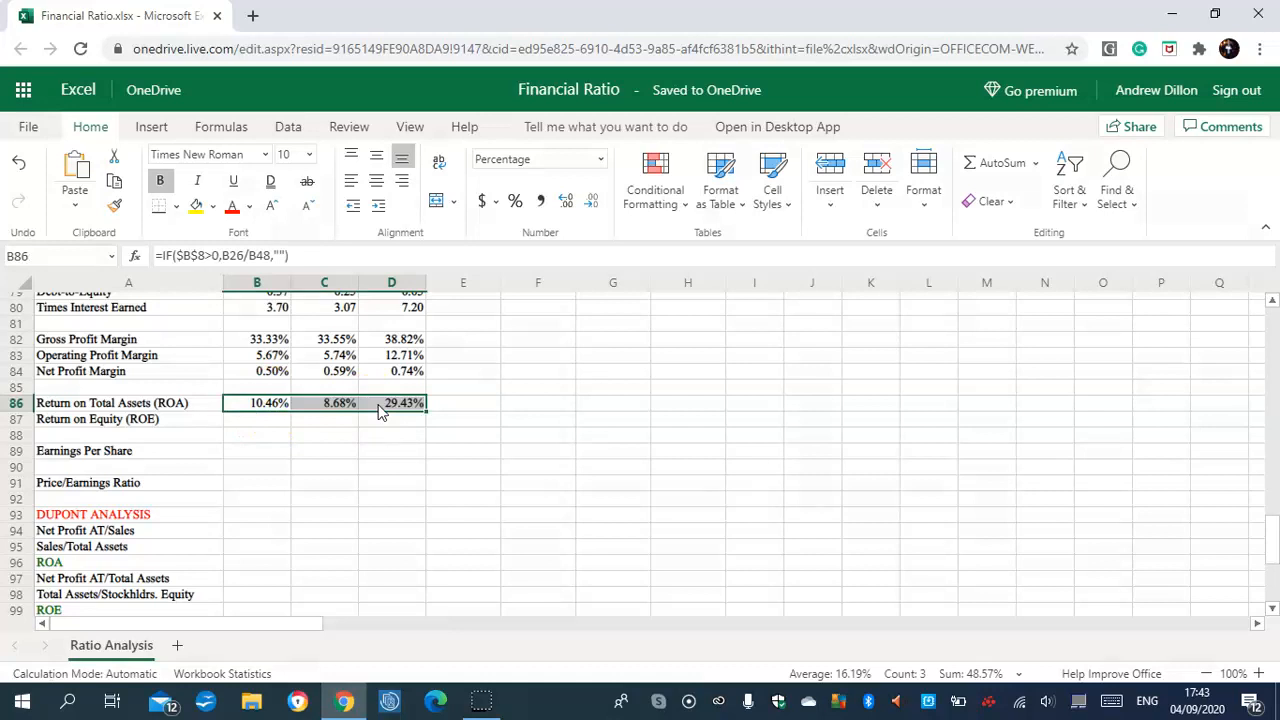
pyautogui.click(270, 410)
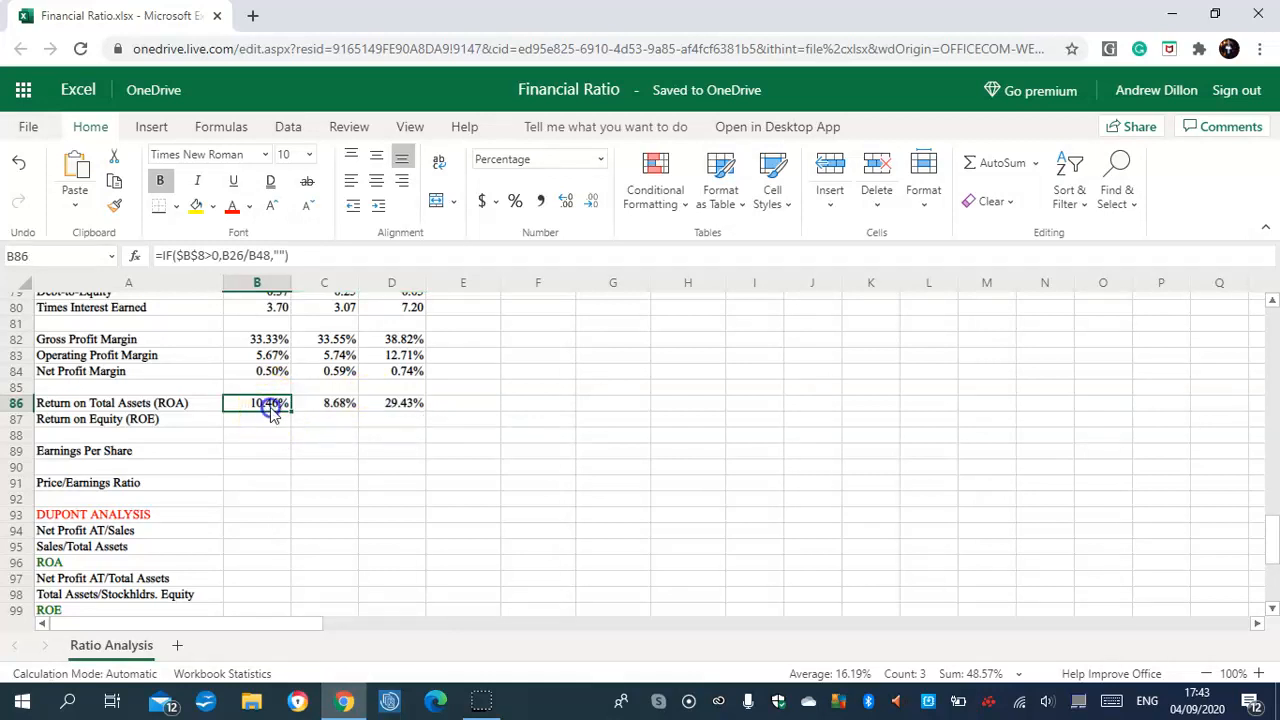
# Enter =IF($B$8>0,B26/B63,"") in B87 for the first year's Return on Equity (ROE) and fill it across to D87
pyautogui.click(276, 421)
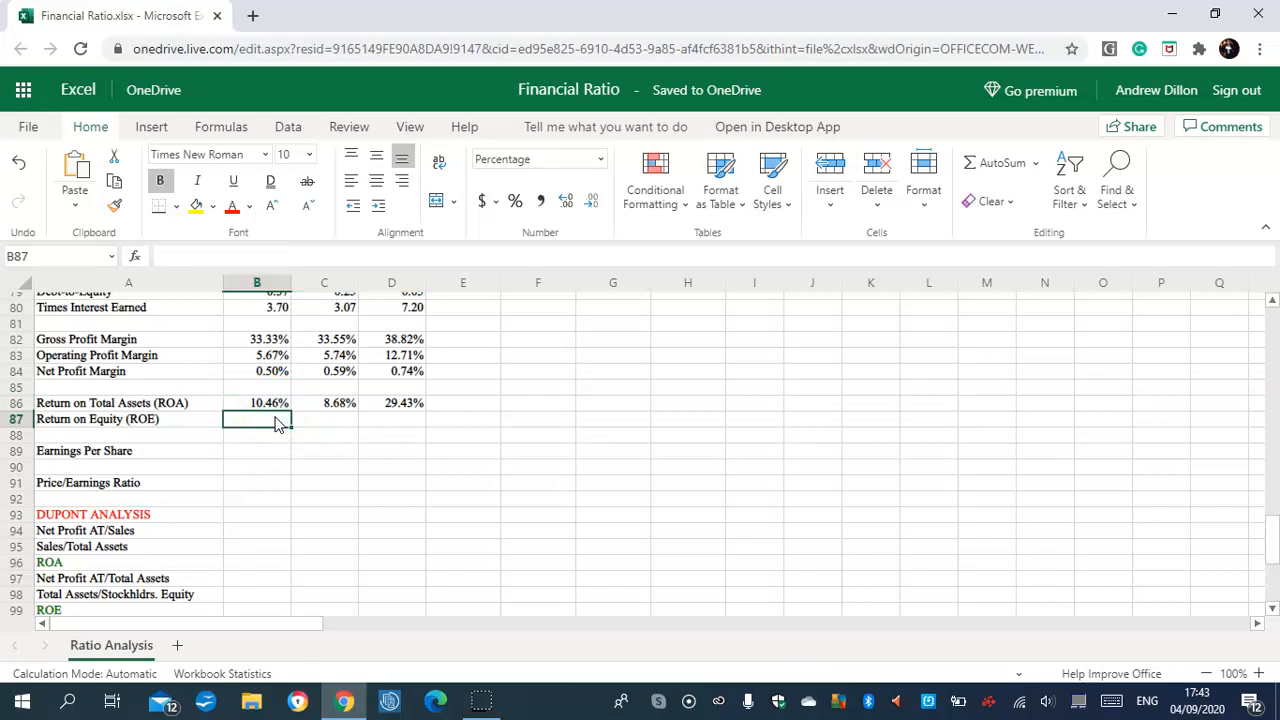
pyautogui.write('=IF(')
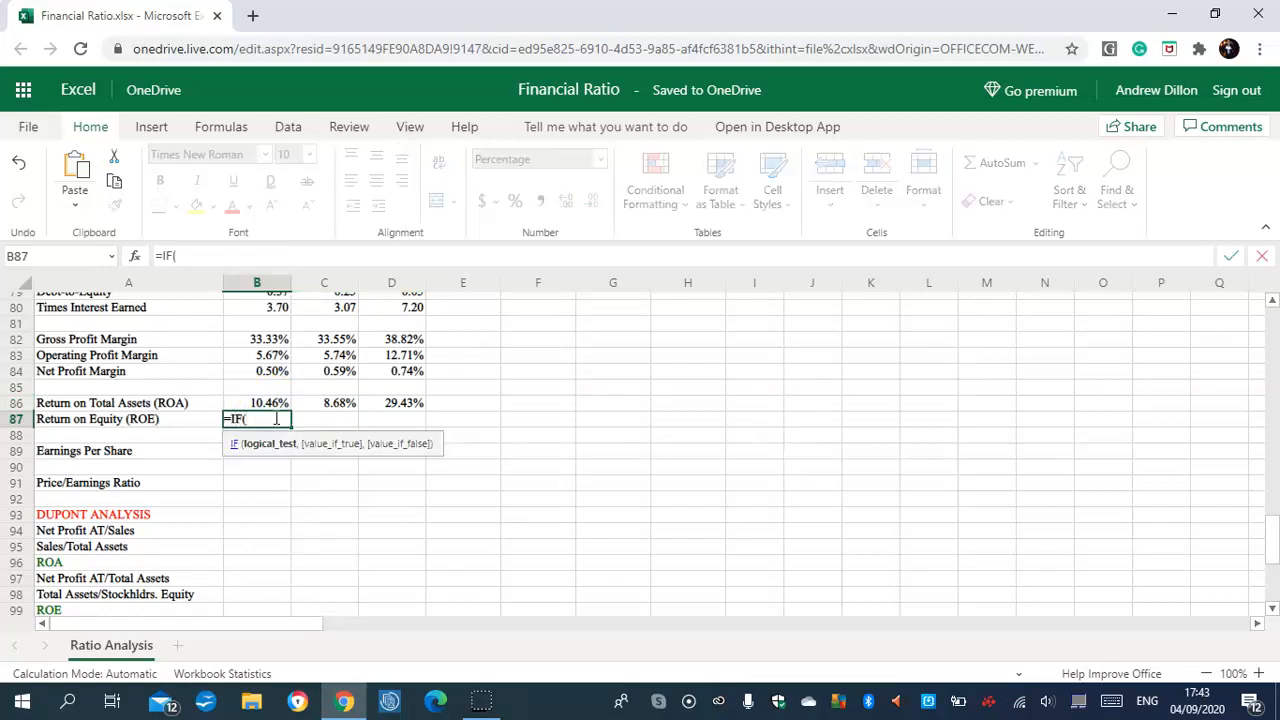
pyautogui.write('$B$8>0,')
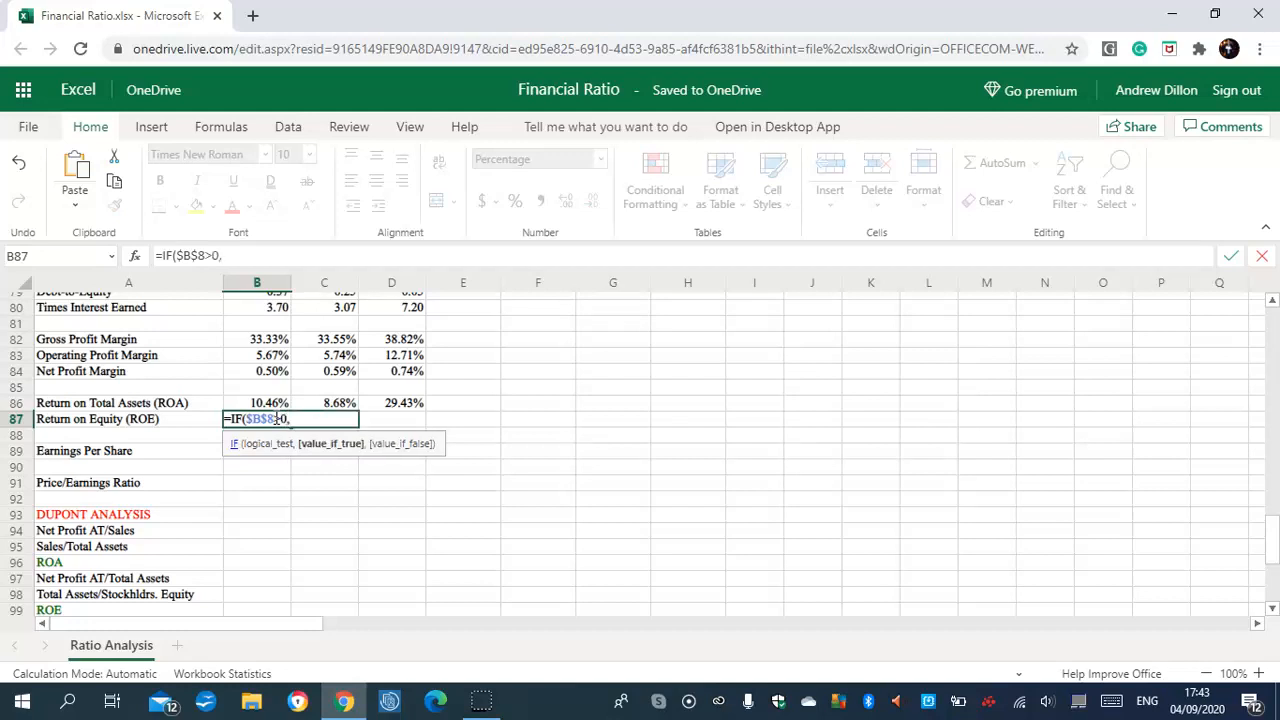
pyautogui.write('B26/B63,""')
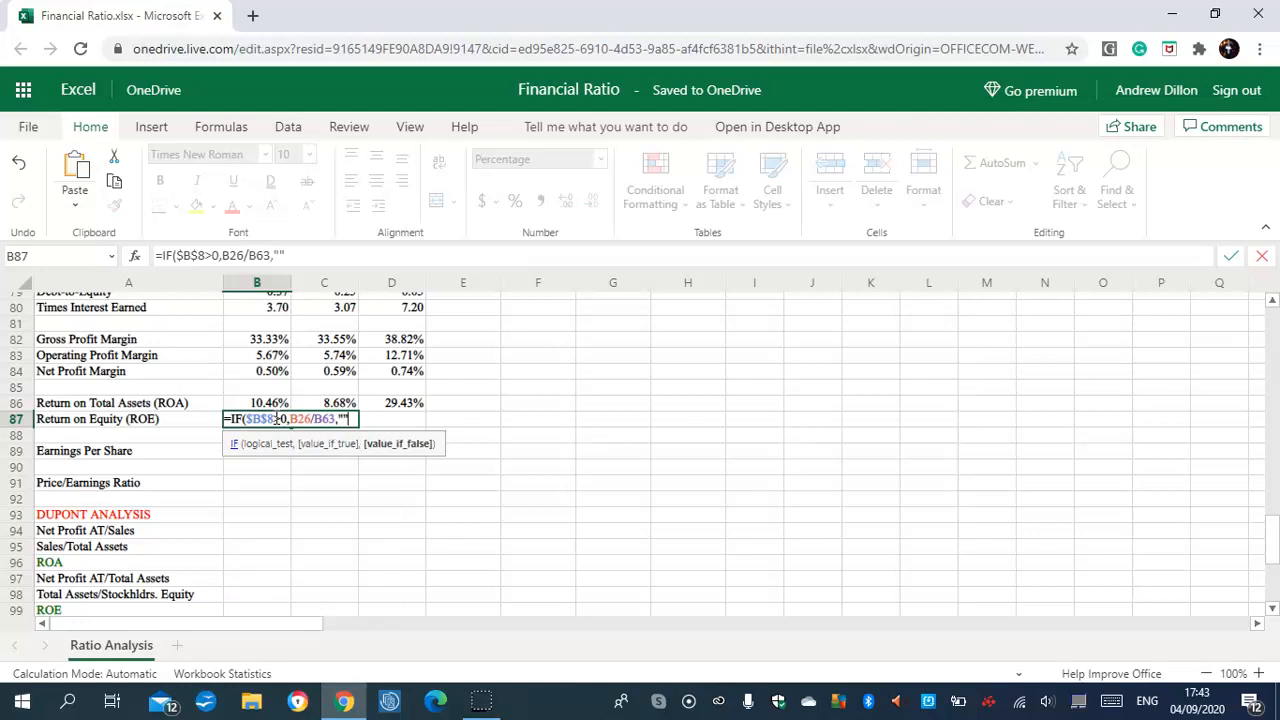
pyautogui.write(')')
pyautogui.press('Return')
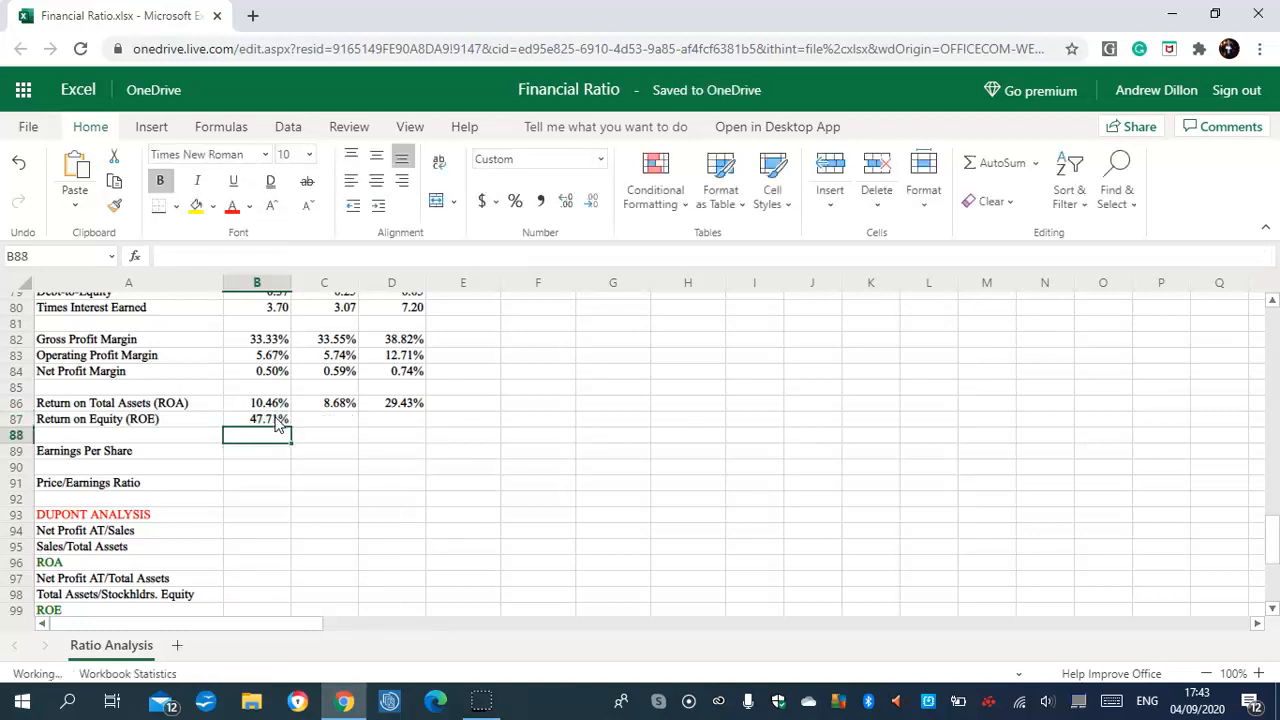
pyautogui.click(276, 420)
pyautogui.moveTo(291, 426); pyautogui.dragTo(394, 418)
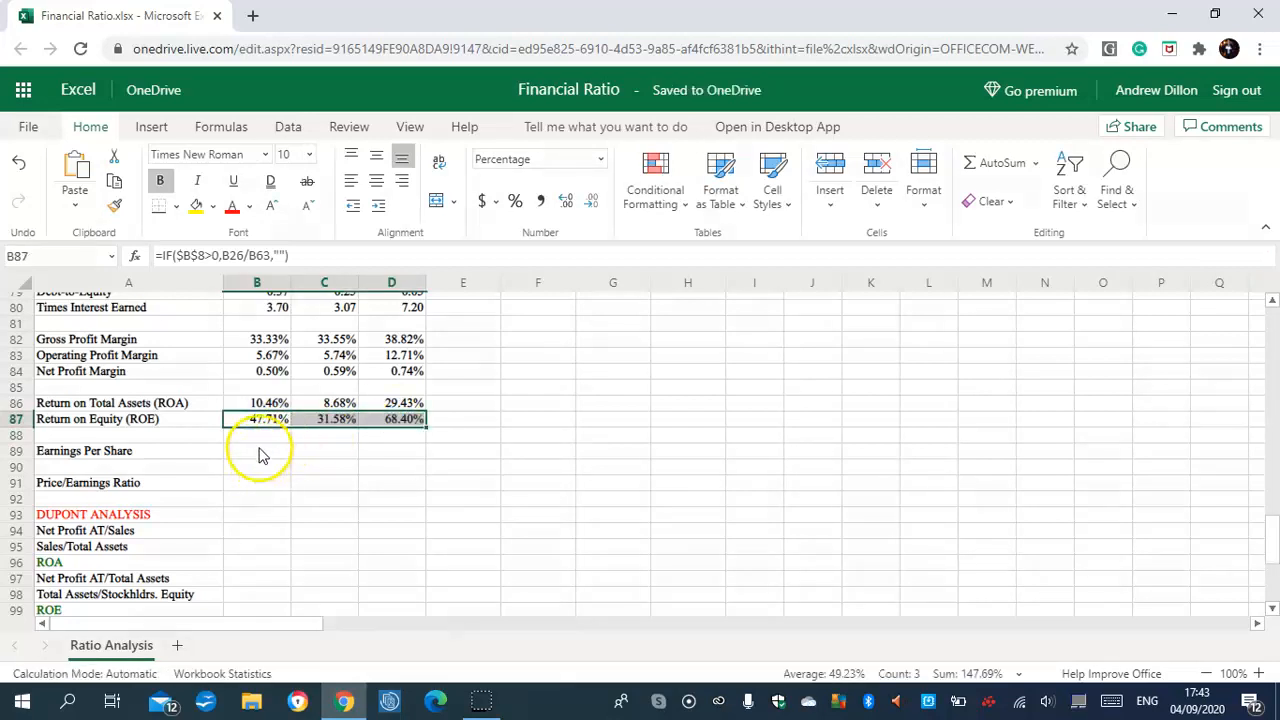
# Enter =IF($B$8>0,B28/B66,"") in B89 for the first year's Earnings Per Share and fill it across to F89
pyautogui.click(259, 449)
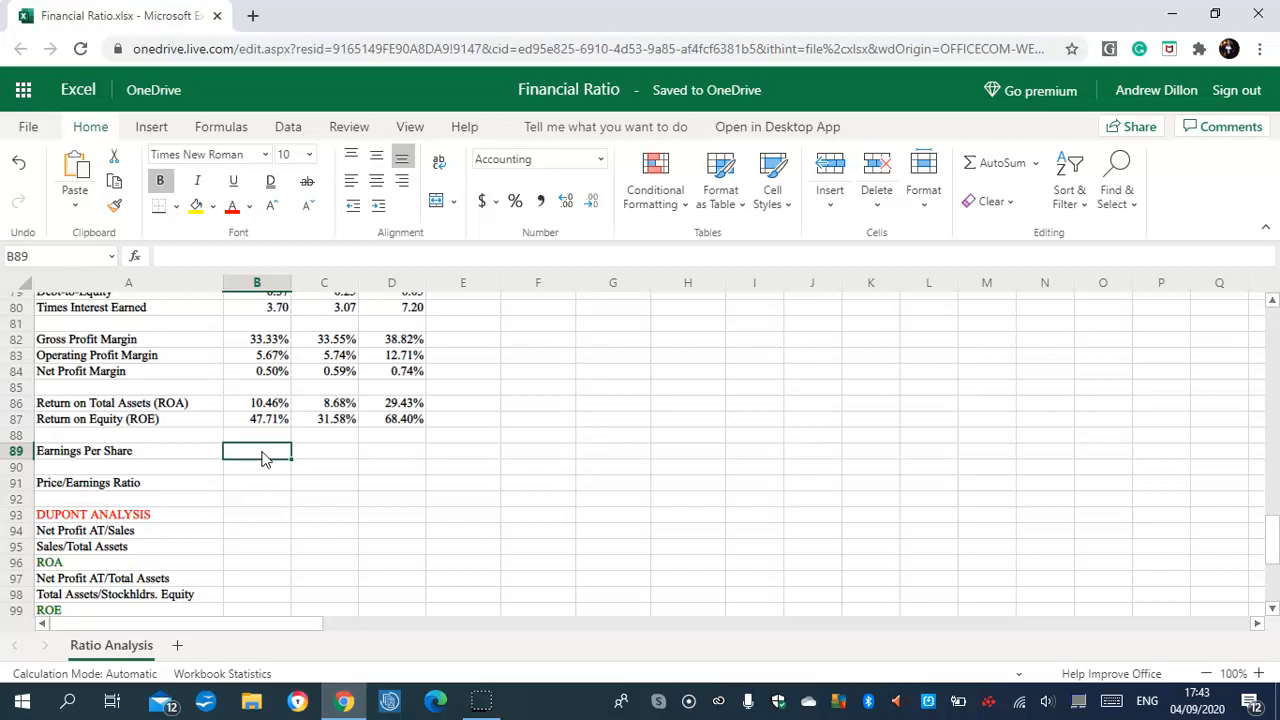
pyautogui.write('=I')
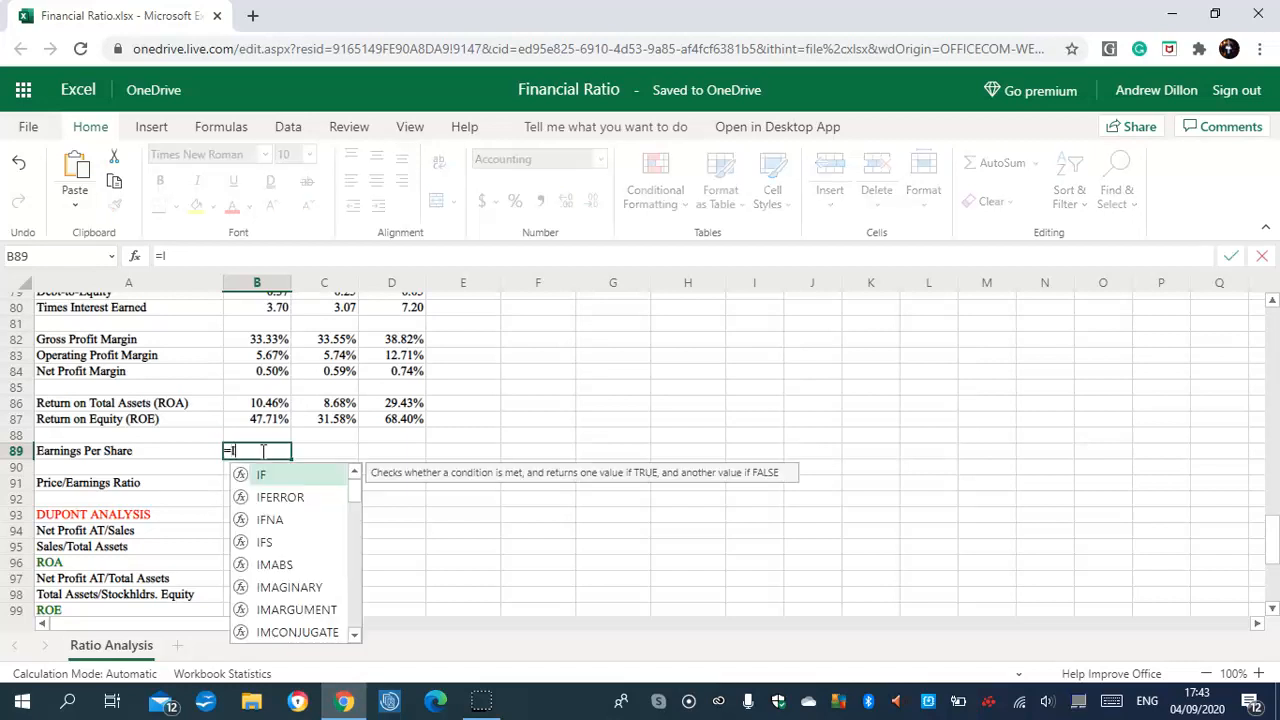
pyautogui.write('F(')
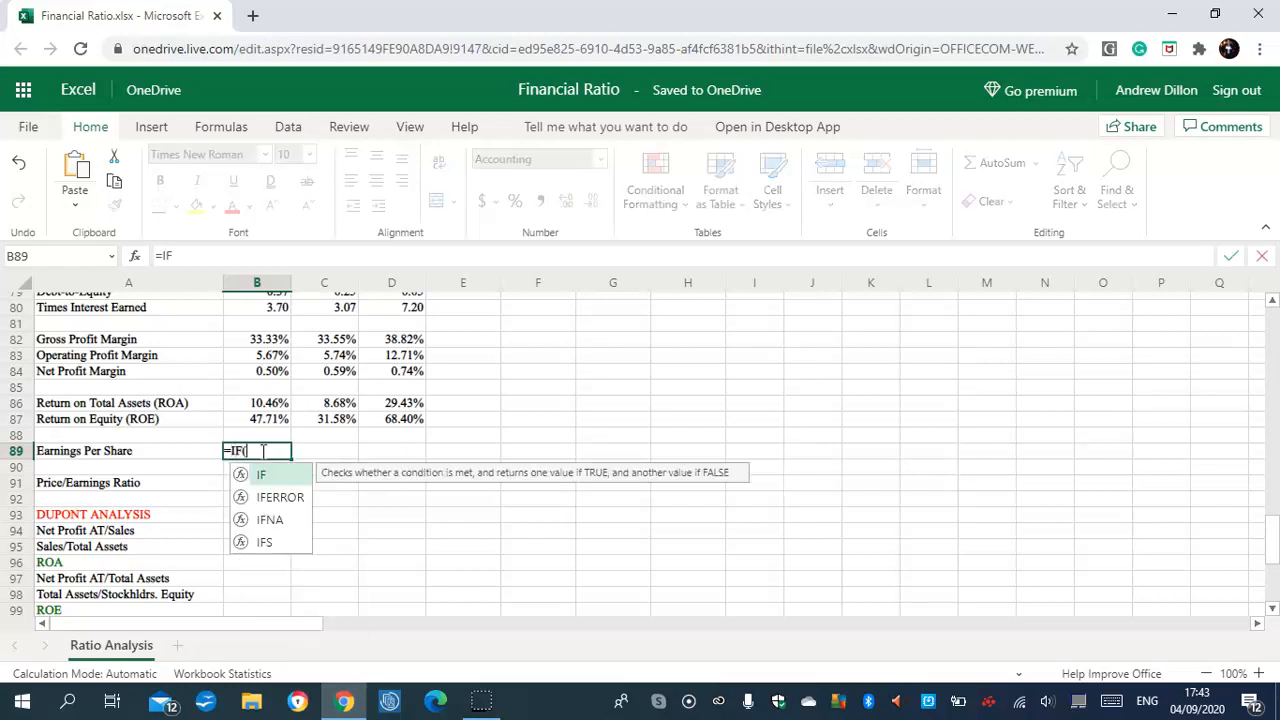
pyautogui.write('$B$')
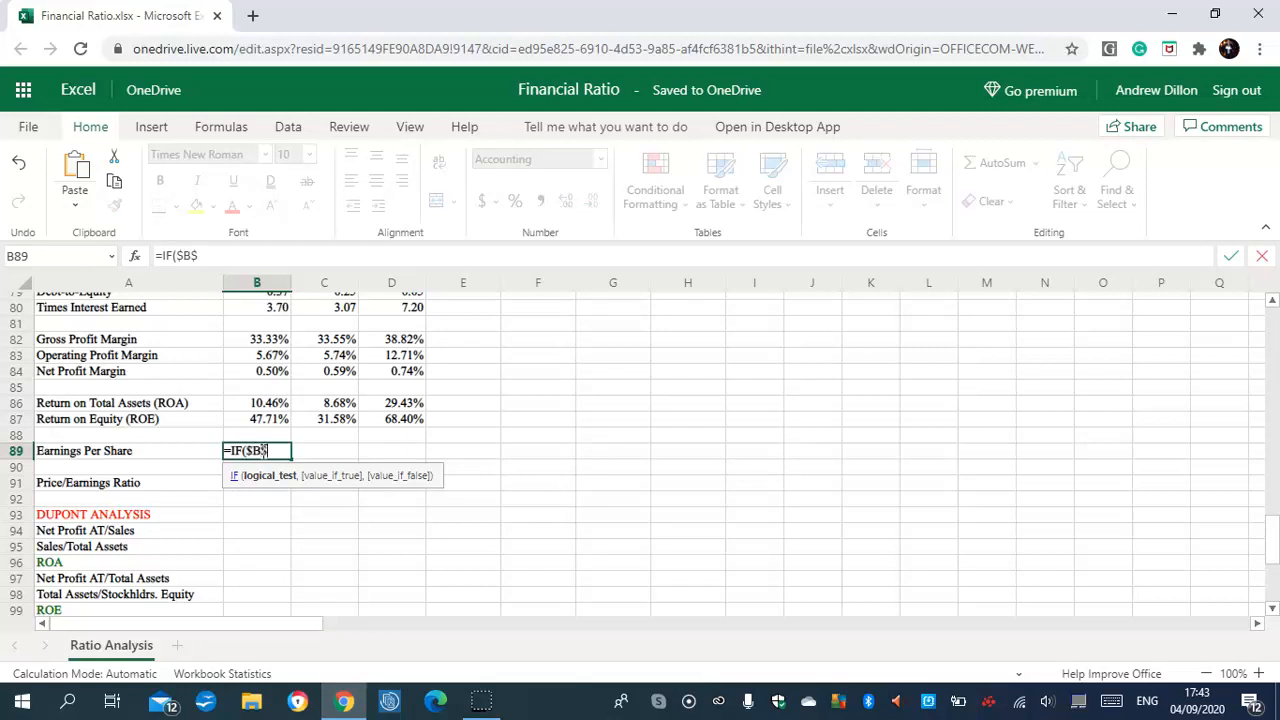
pyautogui.write('8>0,')
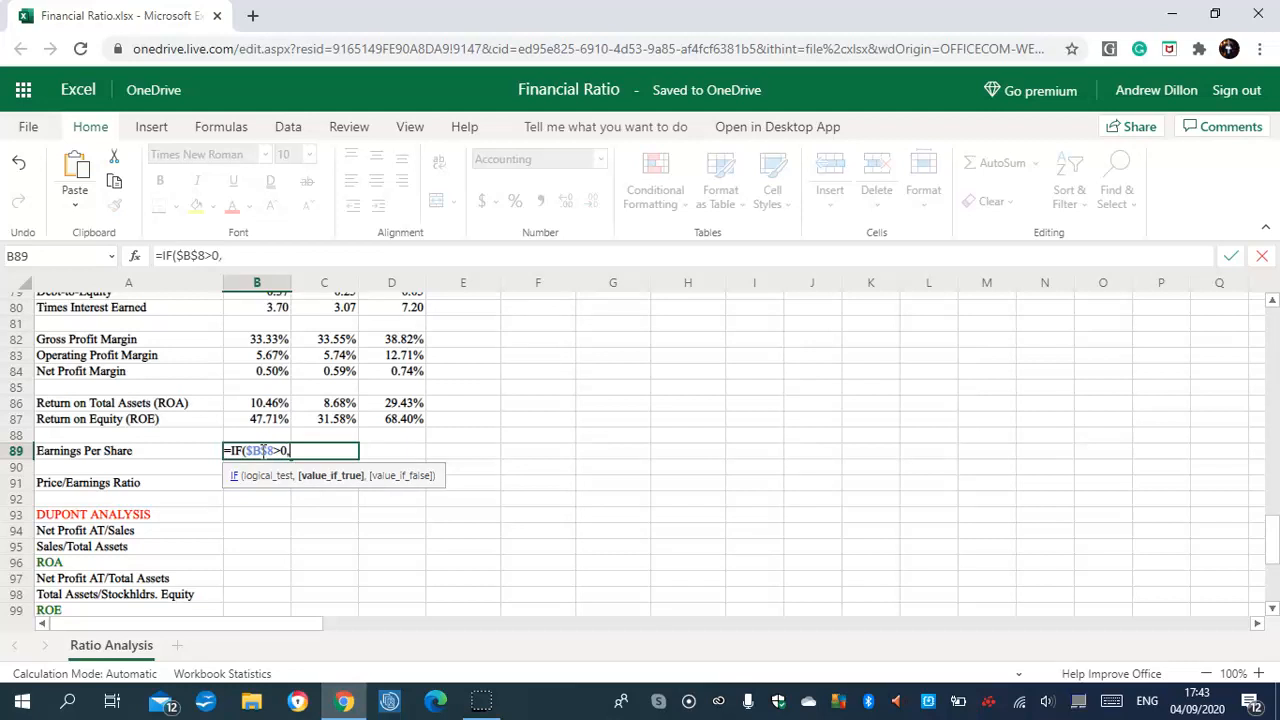
pyautogui.write('B28/B66,"")')
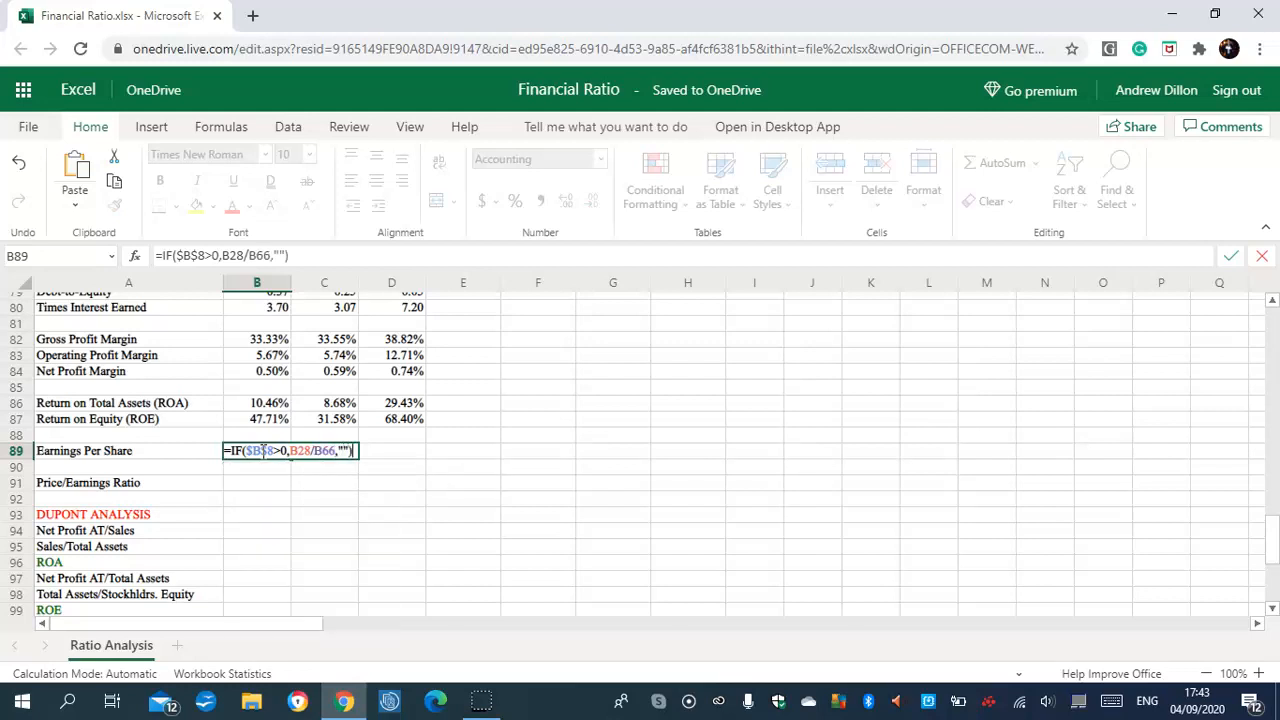
pyautogui.press('Return')
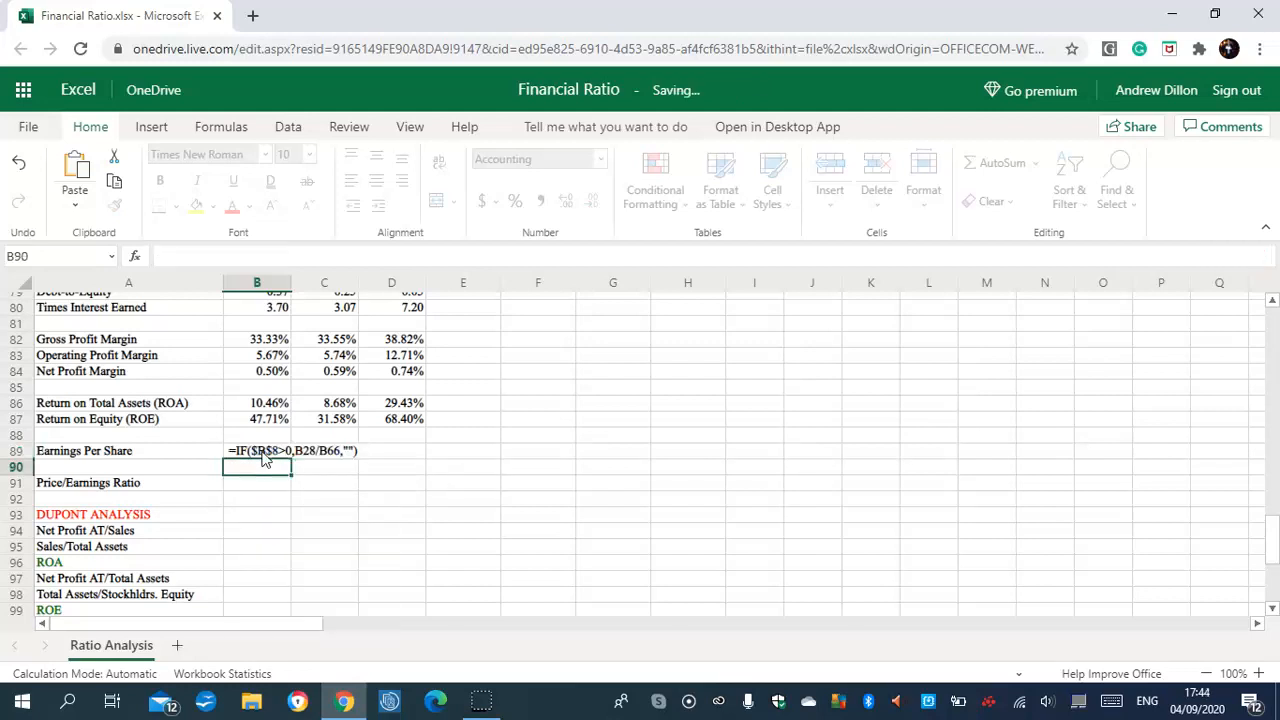
pyautogui.click(258, 451)
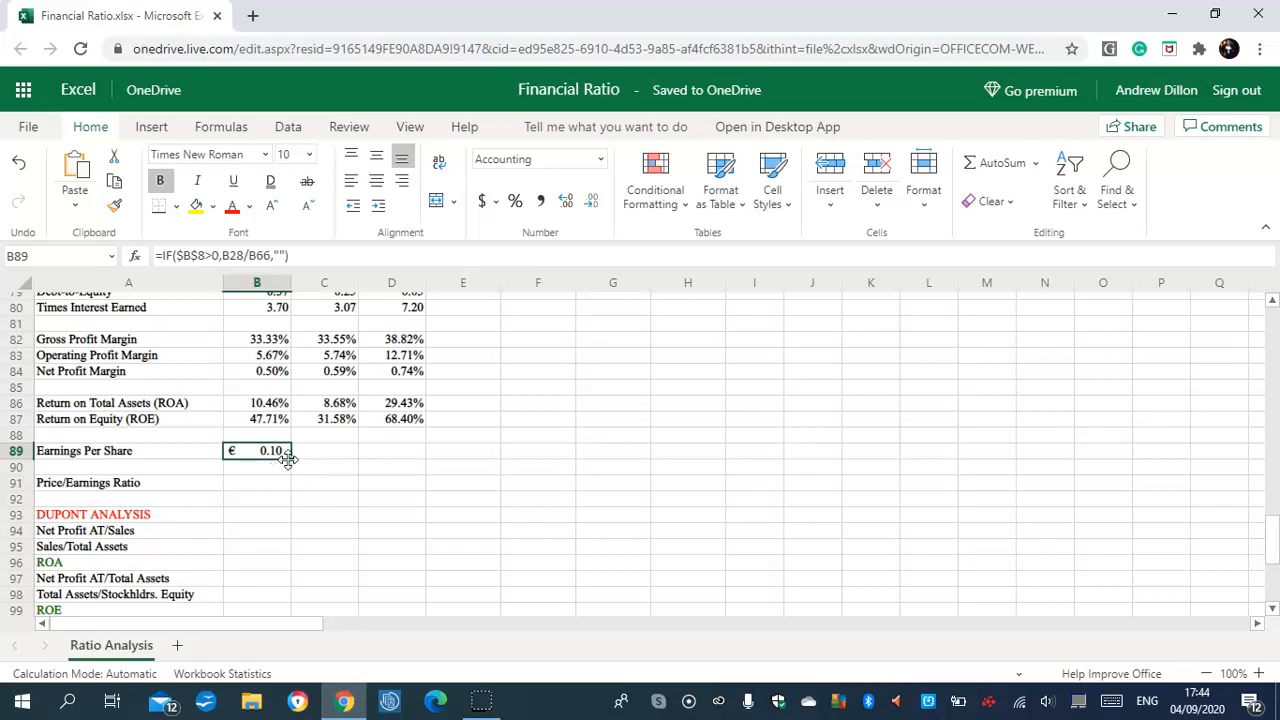
pyautogui.moveTo(290, 460); pyautogui.dragTo(512, 451)
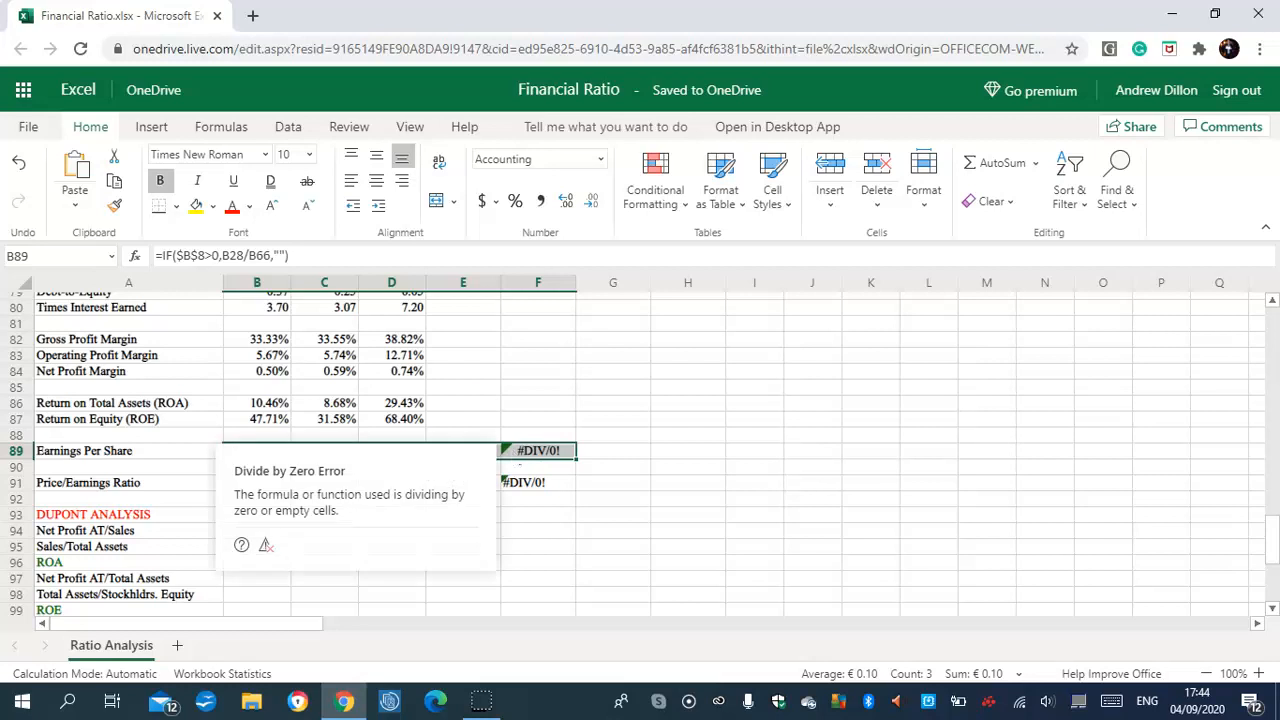
# Clear the surplus Earnings Per Share formulas from F89 and E89, keeping only the three year columns
pyautogui.click(533, 447)
pyautogui.press('Delete')
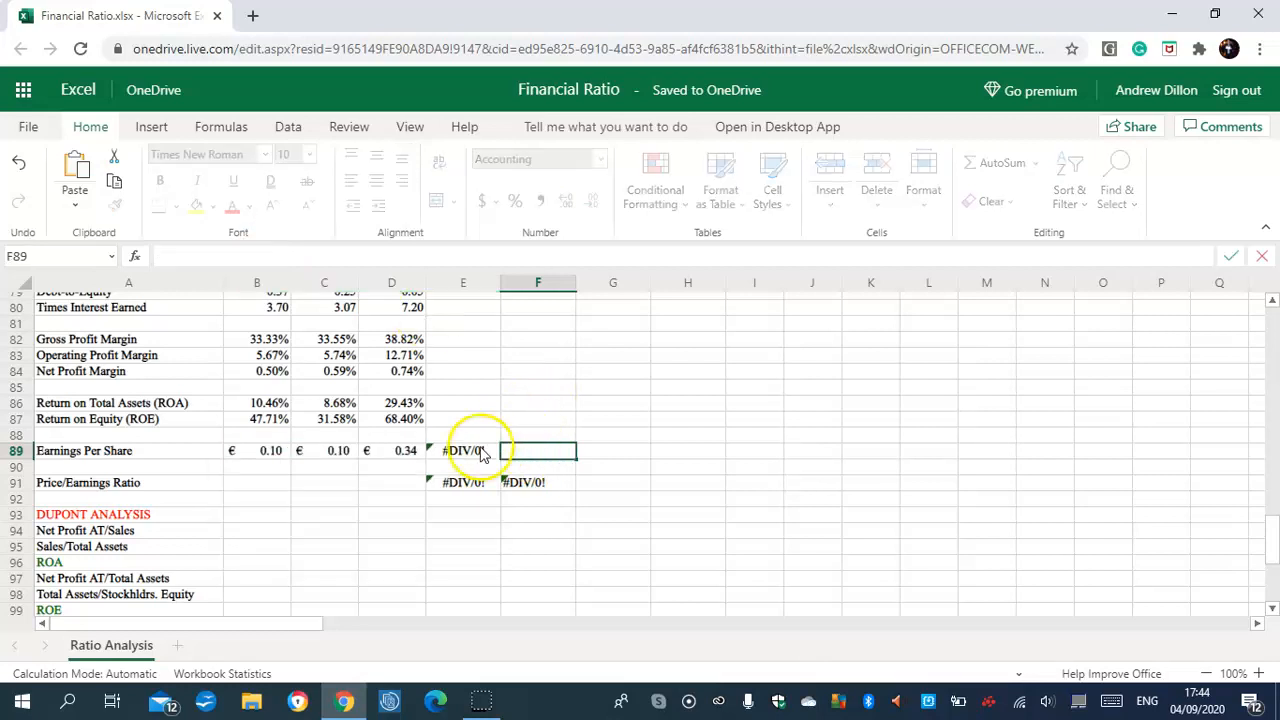
pyautogui.click(476, 447)
pyautogui.press('Delete')
pyautogui.click(386, 488)
pyautogui.press('Delete')
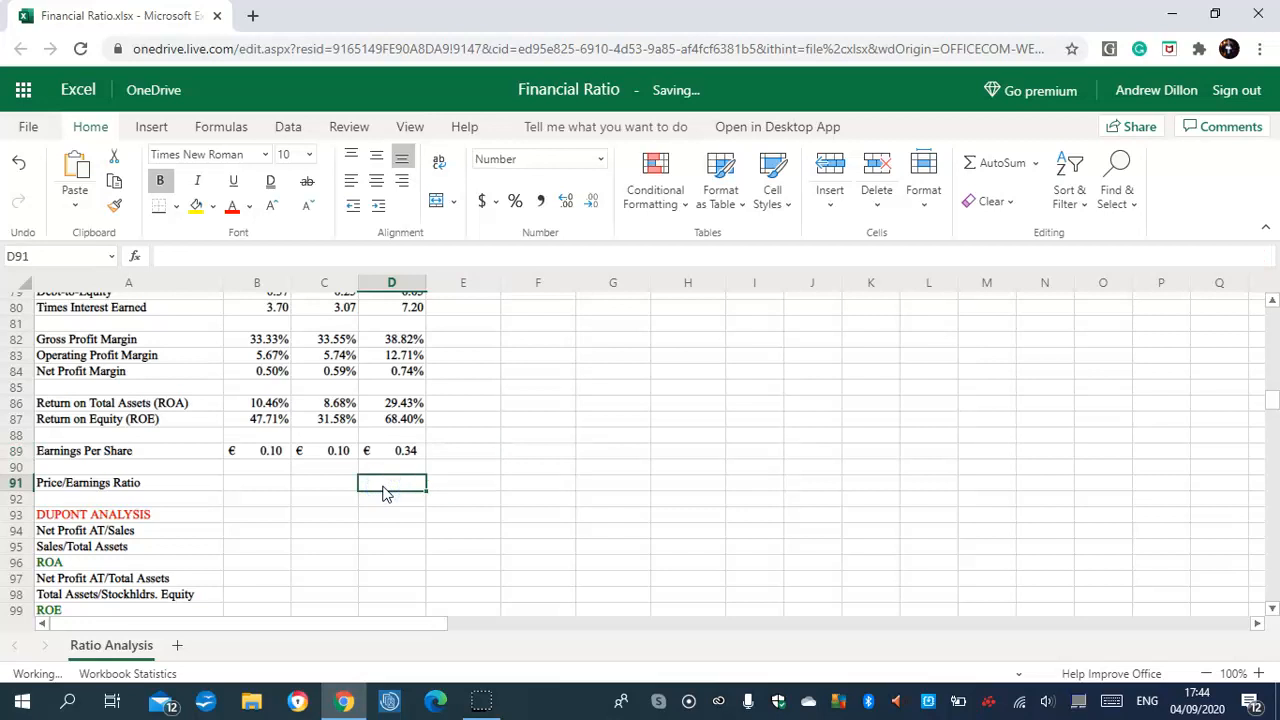